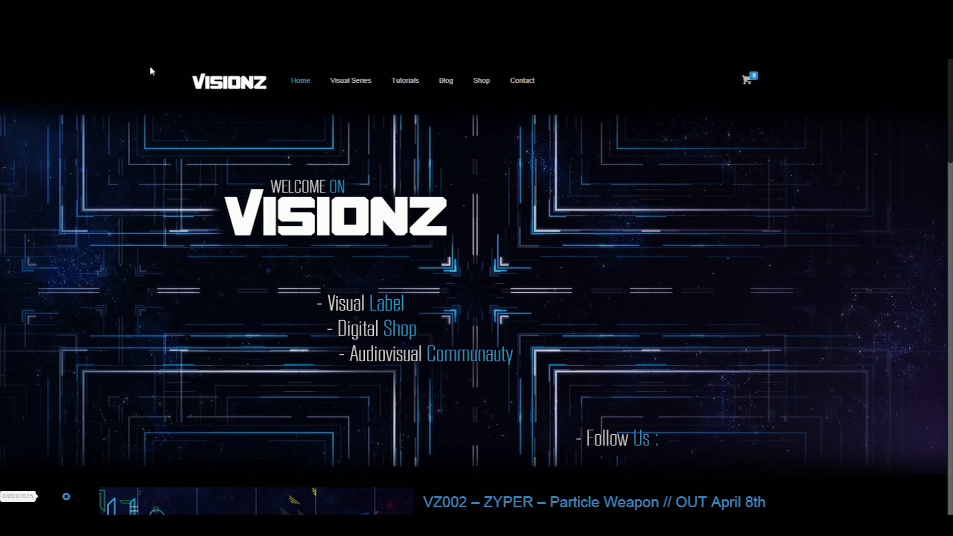
Open the account page of the Visionz shop to reach the available downloads.
mouse_move(489, 94)
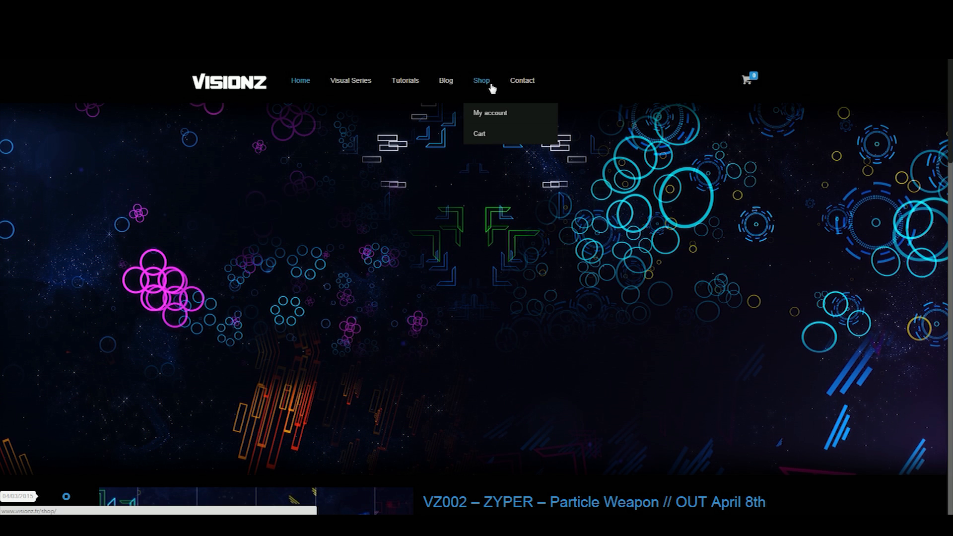
click(489, 113)
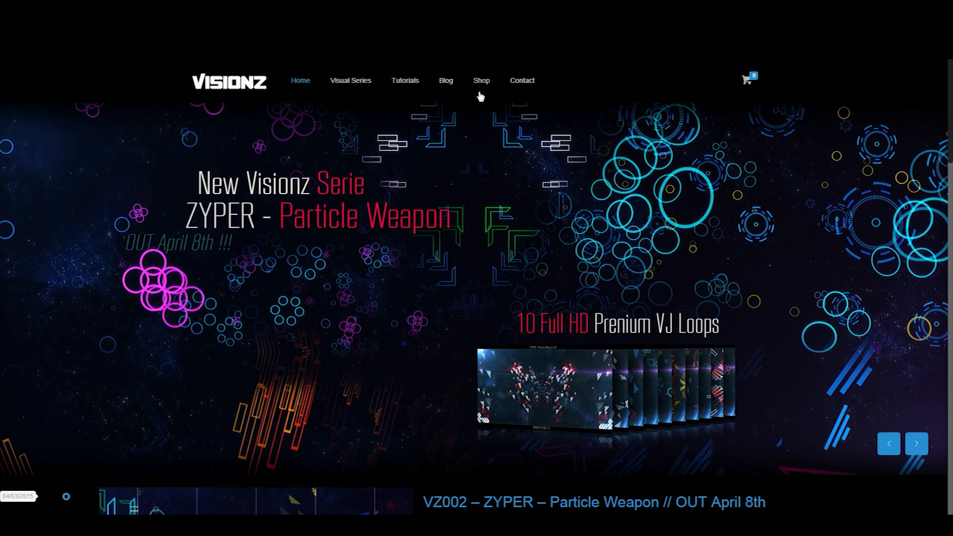
mouse_move(479, 92)
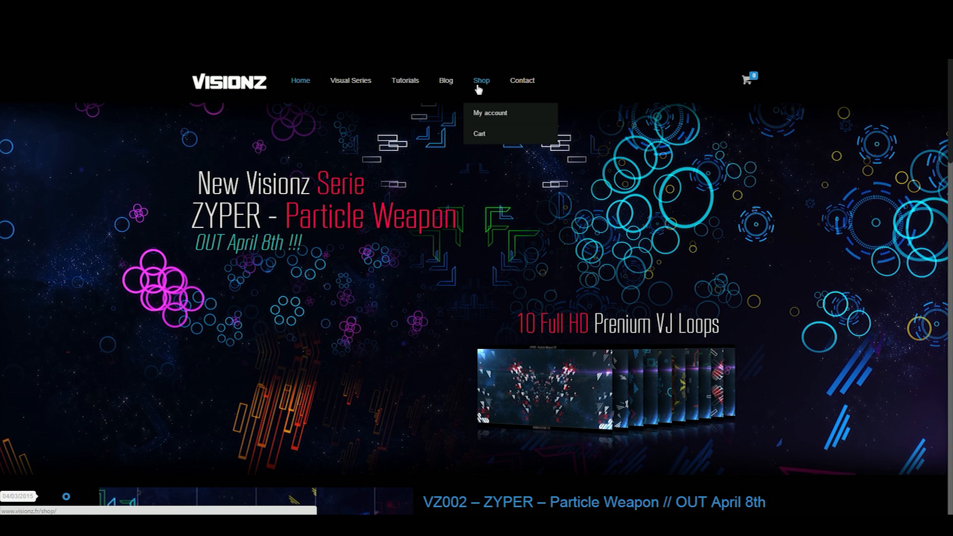
click(484, 120)
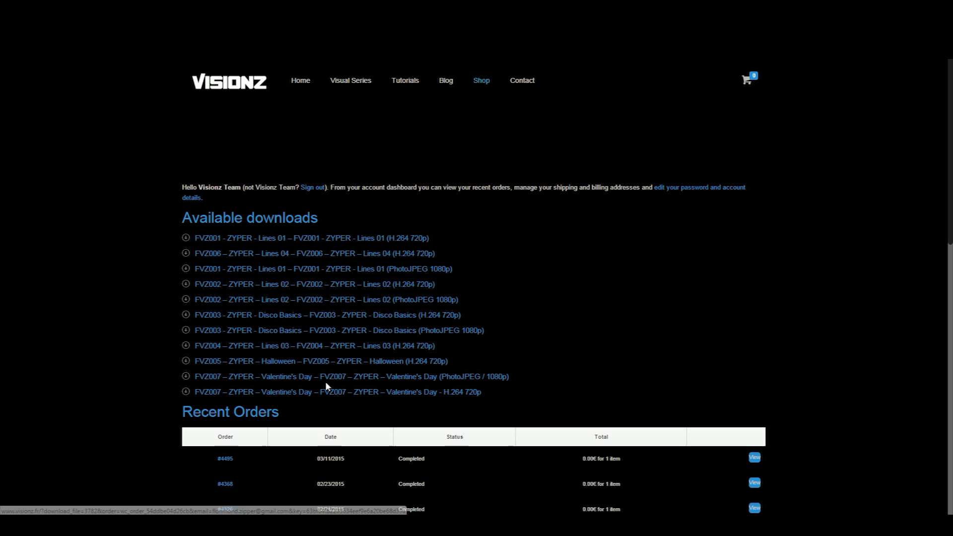
mouse_move(482, 82)
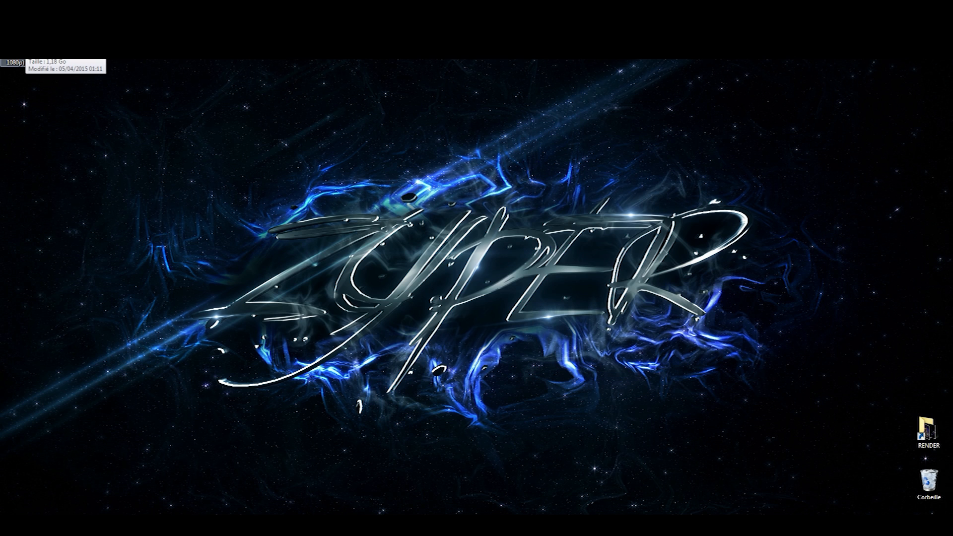
Extract the Particle Weapon (PhotoJPEG 1080p) Part 1 and Part 2 archives to the default folders on the desktop.
double_click(25, 41)
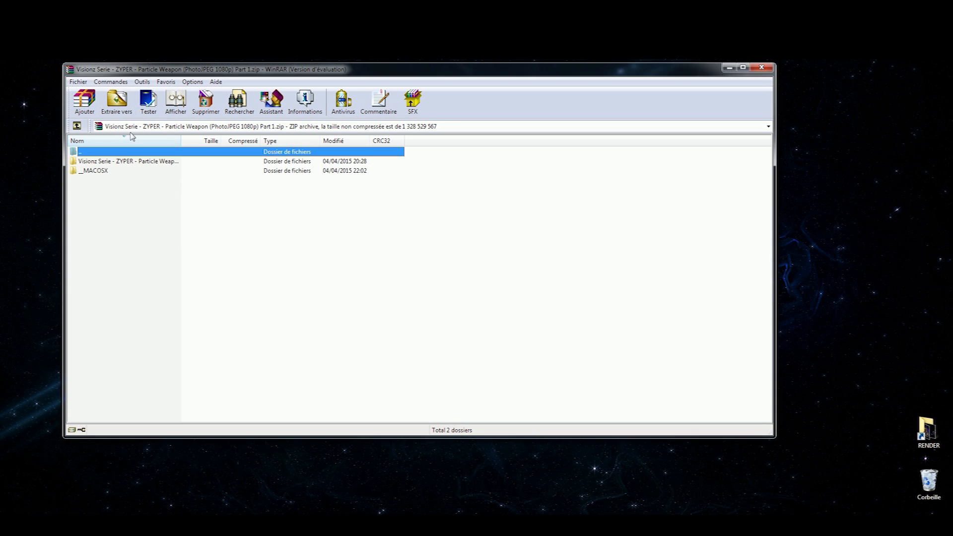
click(116, 114)
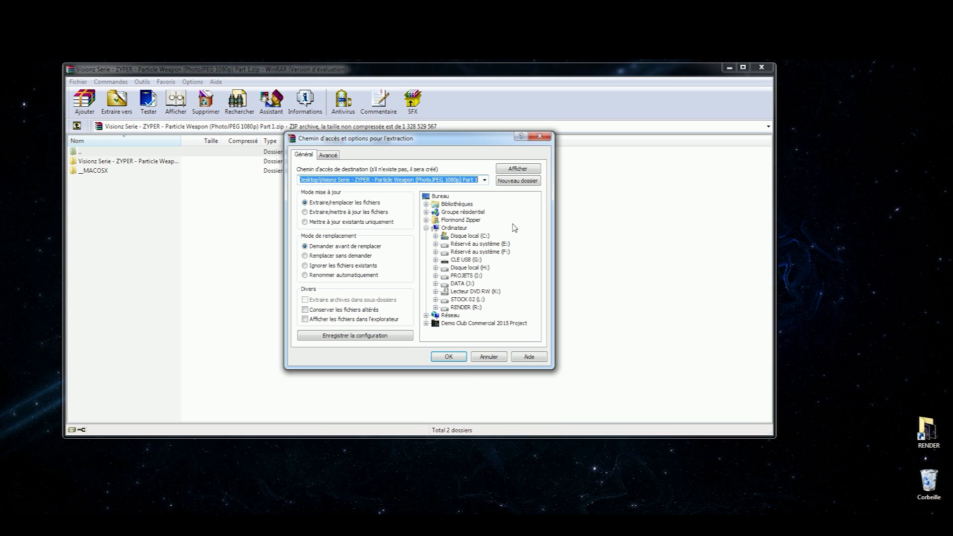
click(449, 354)
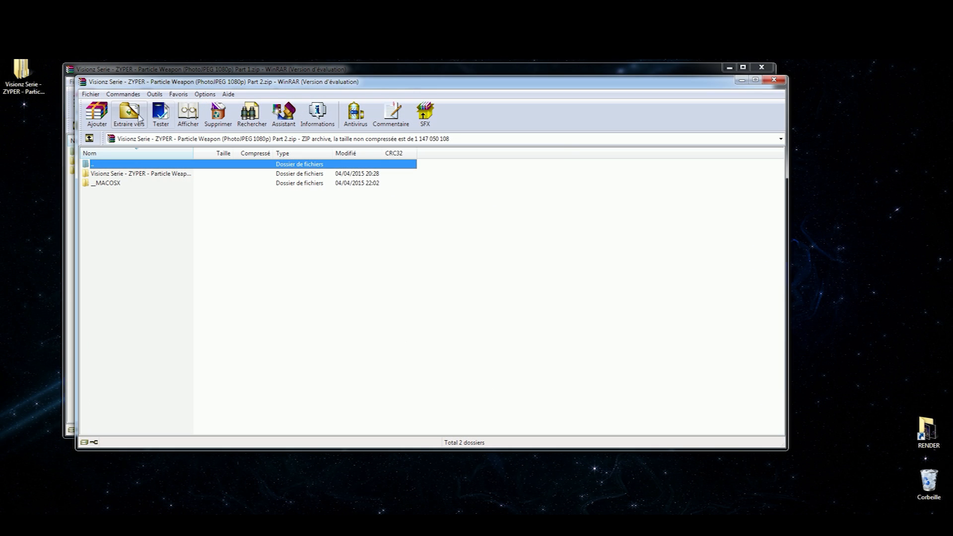
click(129, 114)
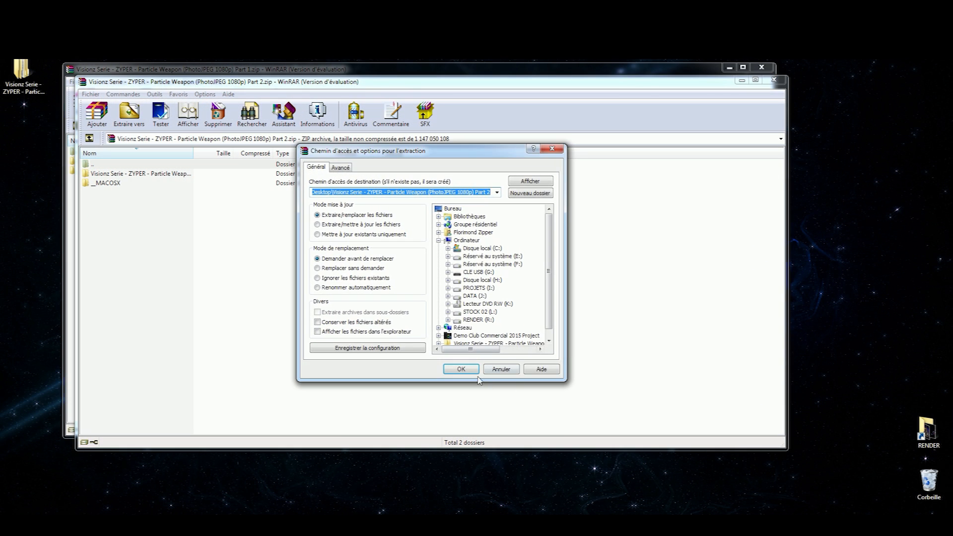
click(460, 364)
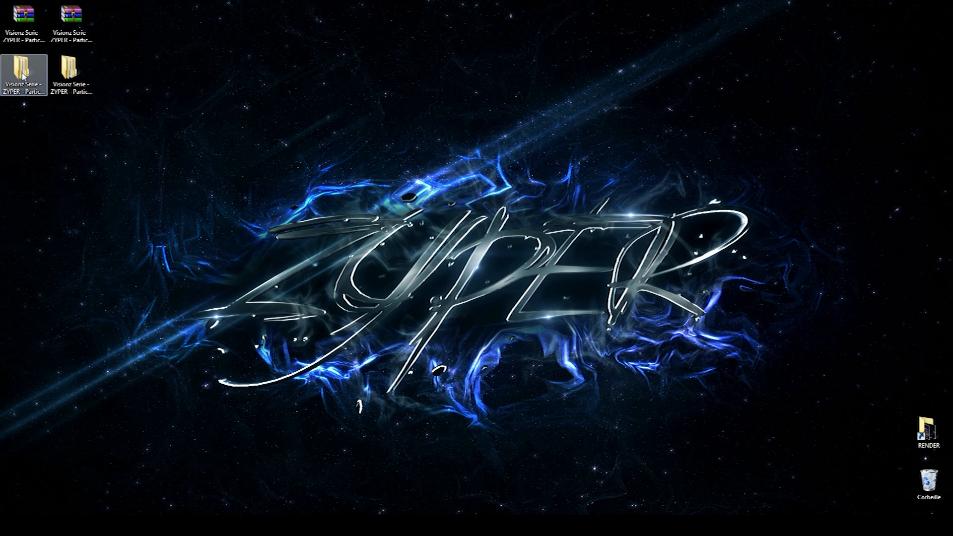
Open the inner series folder of the extracted Part 1 and read through the VZ002 - ZYPER - Particle Weapon PDF.
double_click(68, 75)
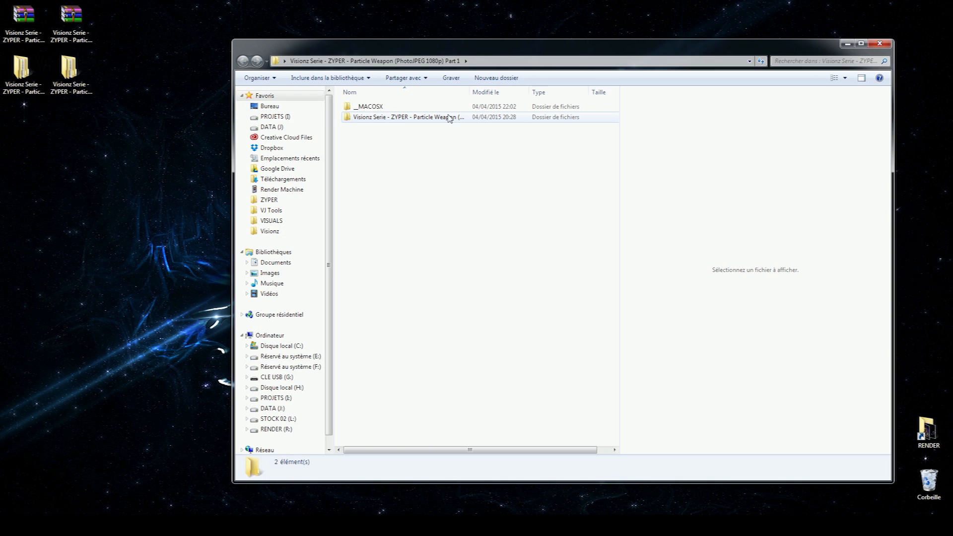
double_click(402, 121)
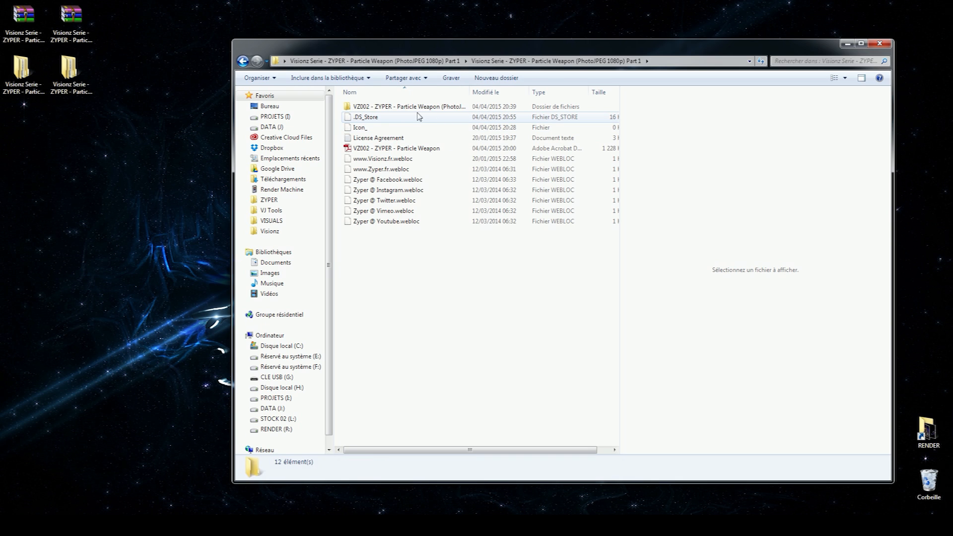
double_click(404, 148)
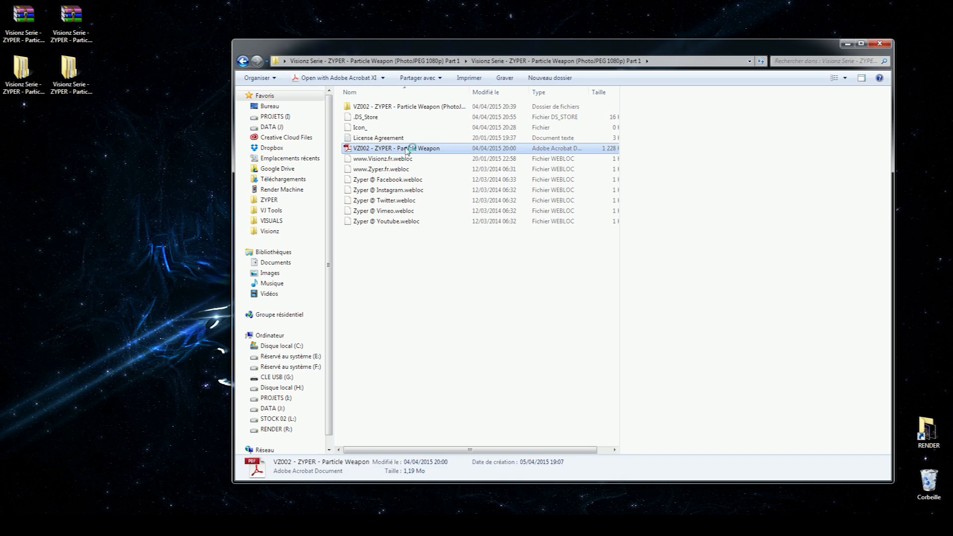
scroll(473, 261, down, 10)
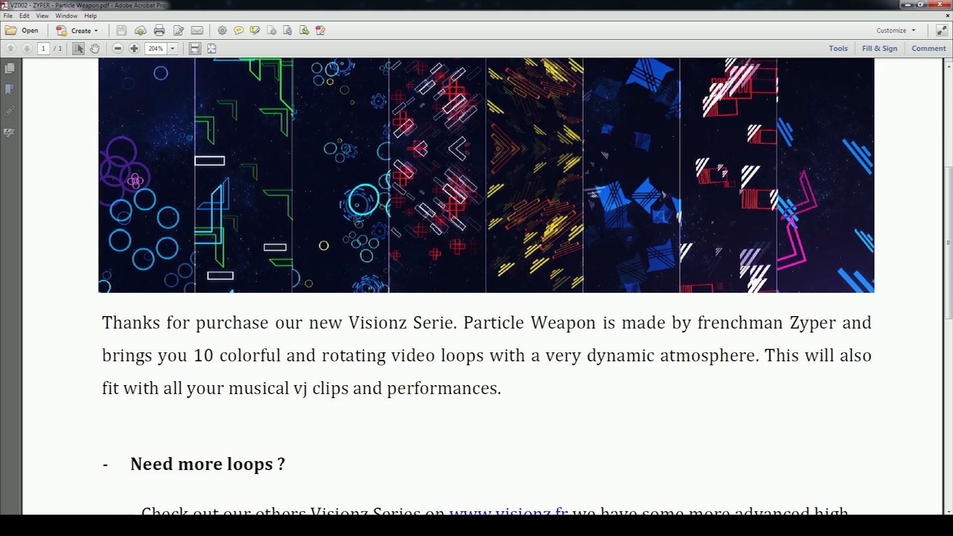
click(940, 5)
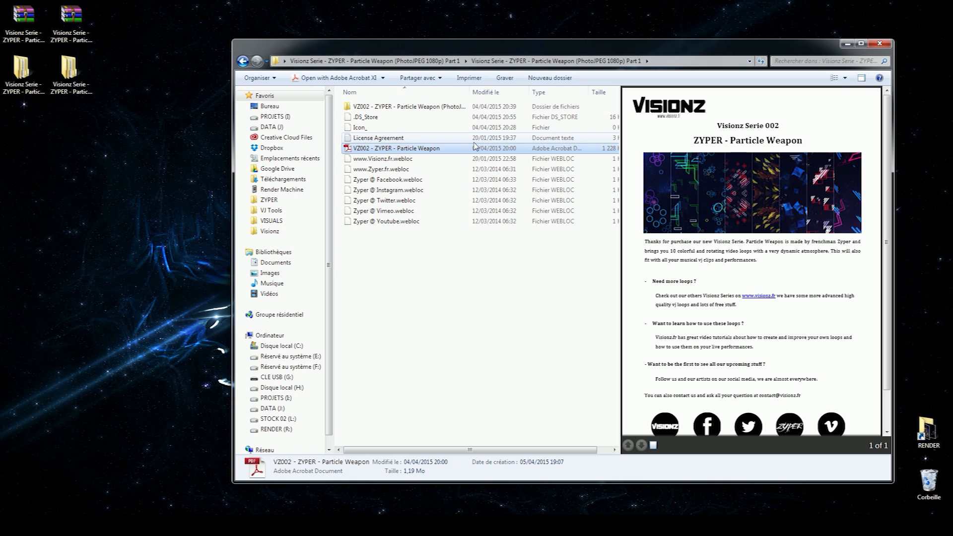
Check the clips in Part 1's VZ002 - ZYPER - Particle Weapon (PhotoJPEG 1080p) folder and move that folder to the desktop.
double_click(455, 107)
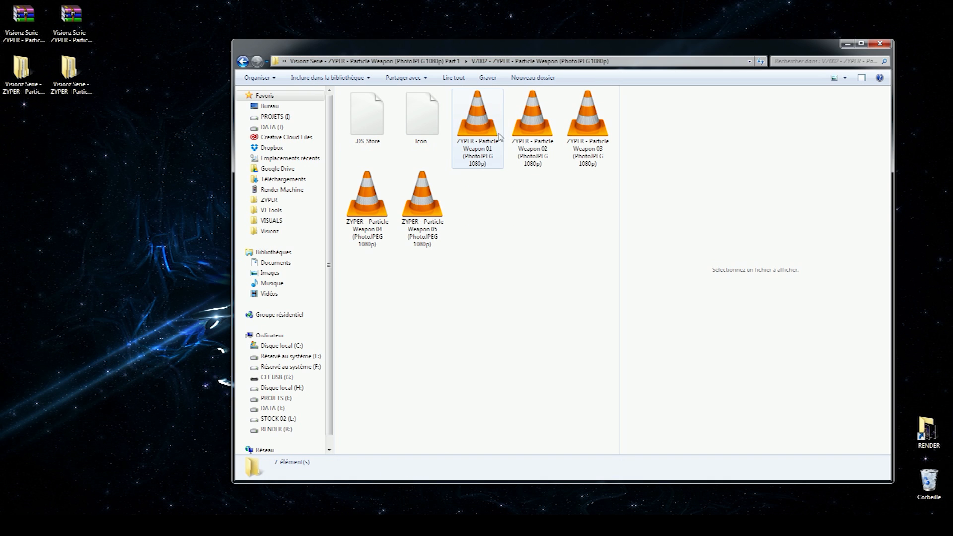
click(417, 61)
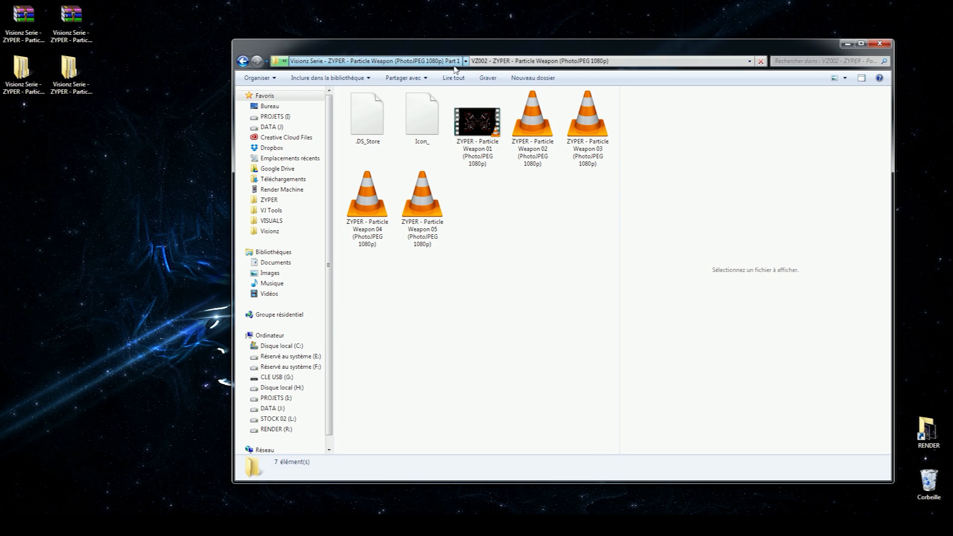
drag(417, 107, 139, 157)
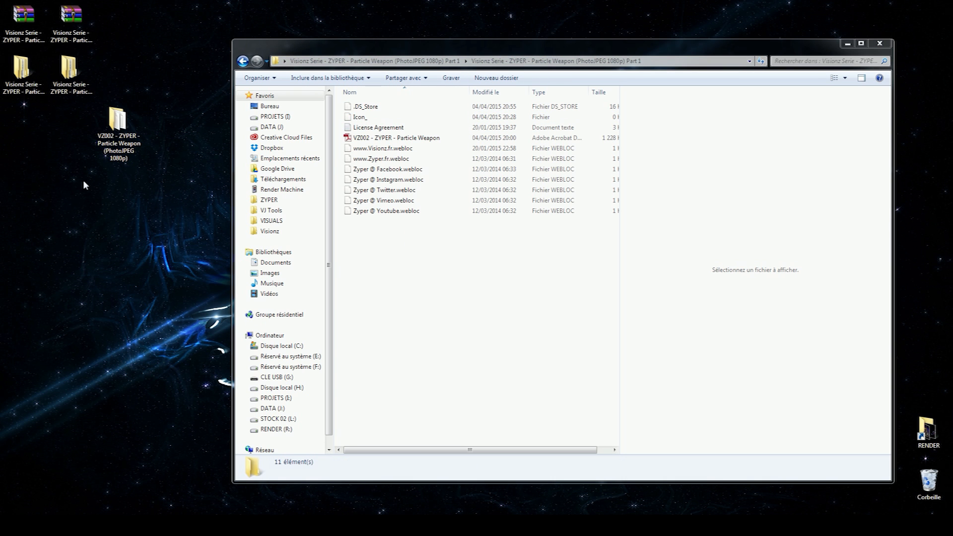
Move Particle Weapon clips 06 to 10 from the extracted Part 2 folder into the desktop's VZ002 folder and open that folder.
double_click(69, 72)
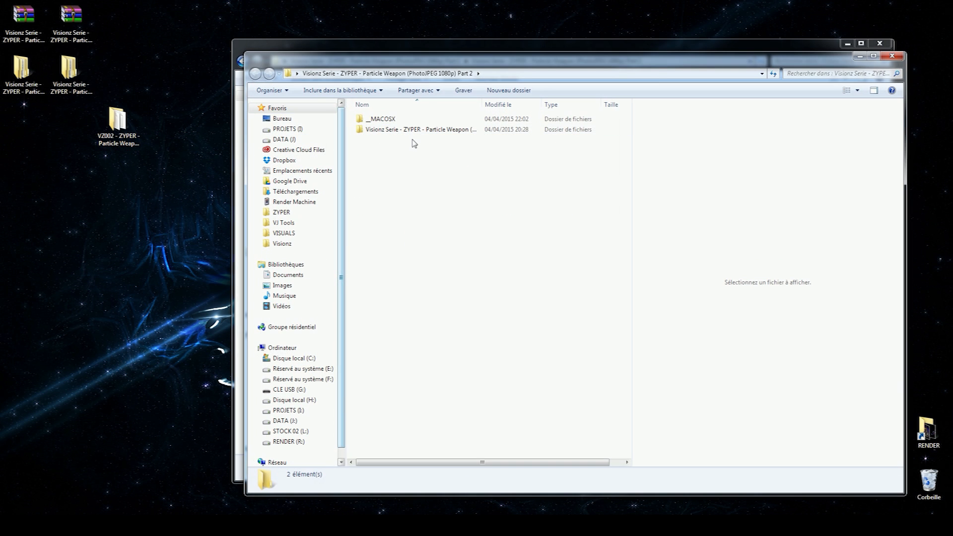
double_click(412, 129)
double_click(410, 119)
click(490, 129)
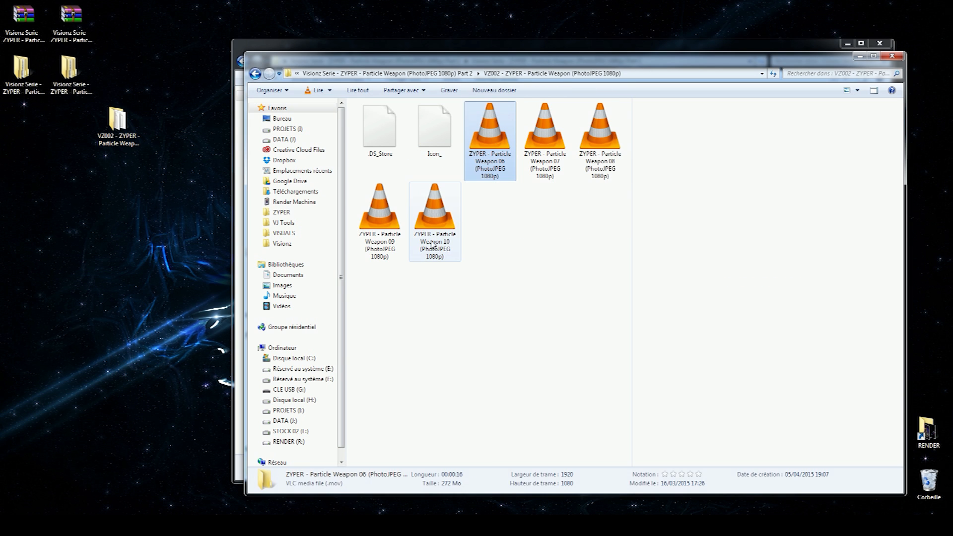
shift+click(434, 214)
drag(435, 214, 118, 133)
double_click(118, 125)
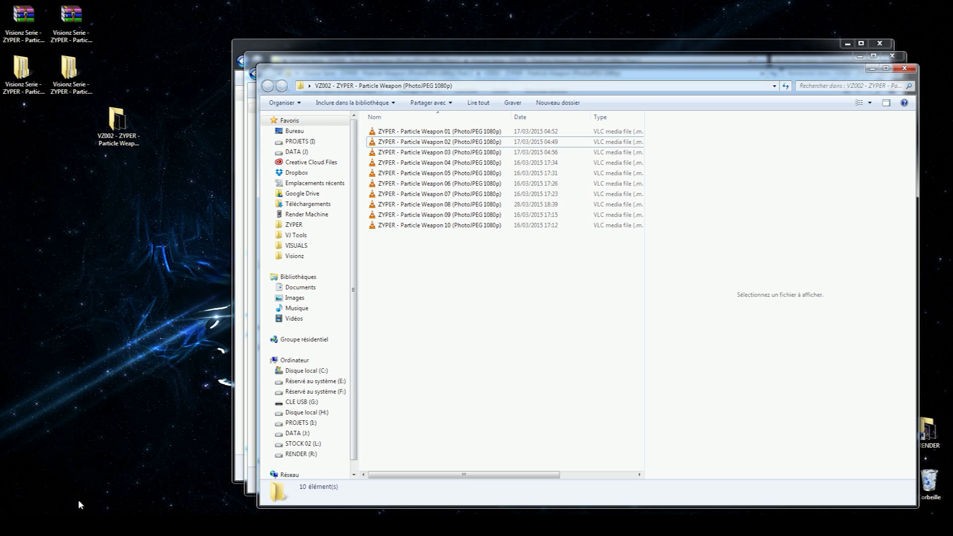
Search the installed programs for "adobe" and launch Adobe Media Encoder CC 2014.
key(super)
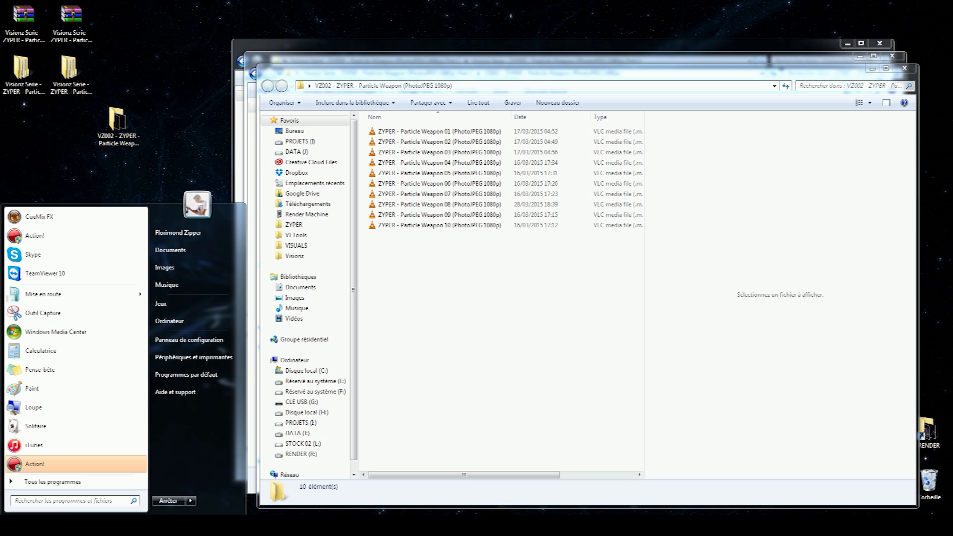
text(adobe)
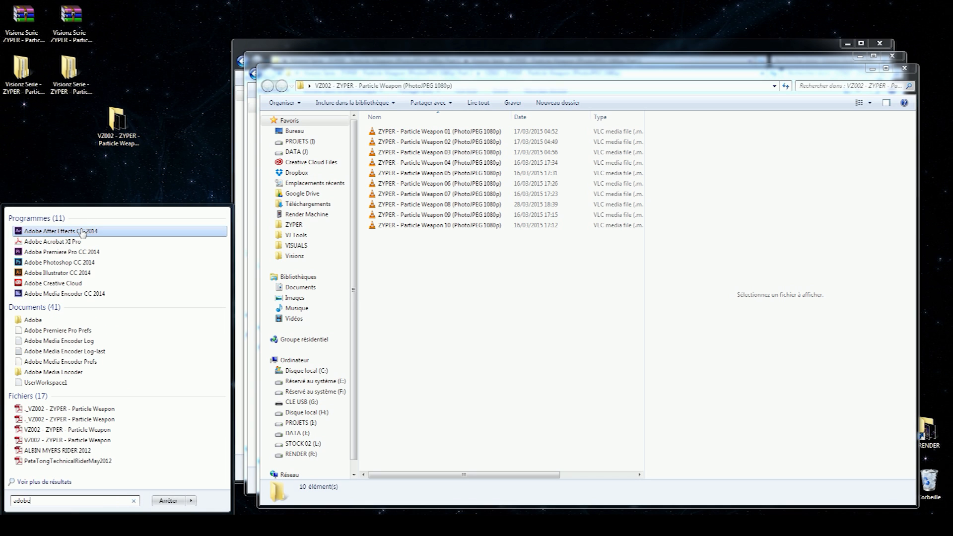
click(74, 294)
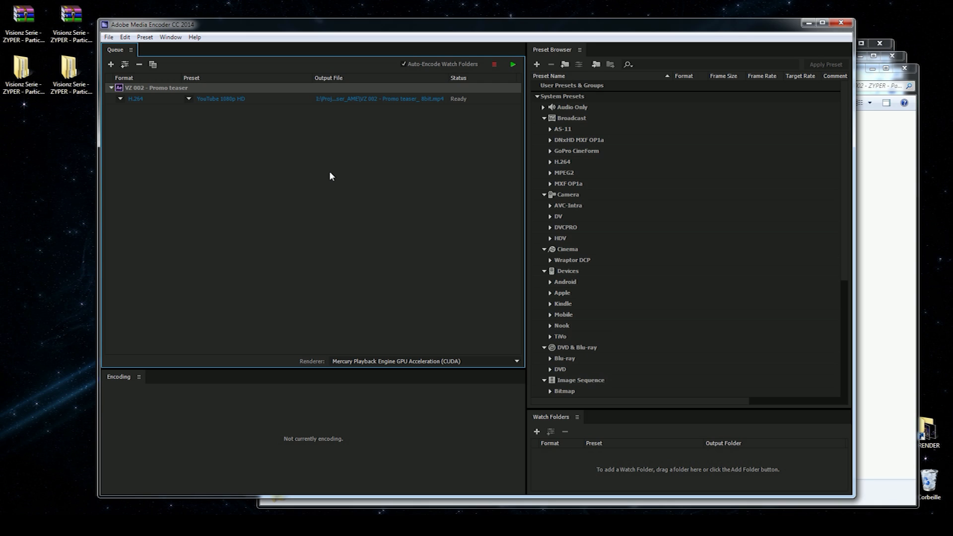
Remove the VZ 002 - Promo teaser item from the encoding queue.
click(174, 87)
key(Delete)
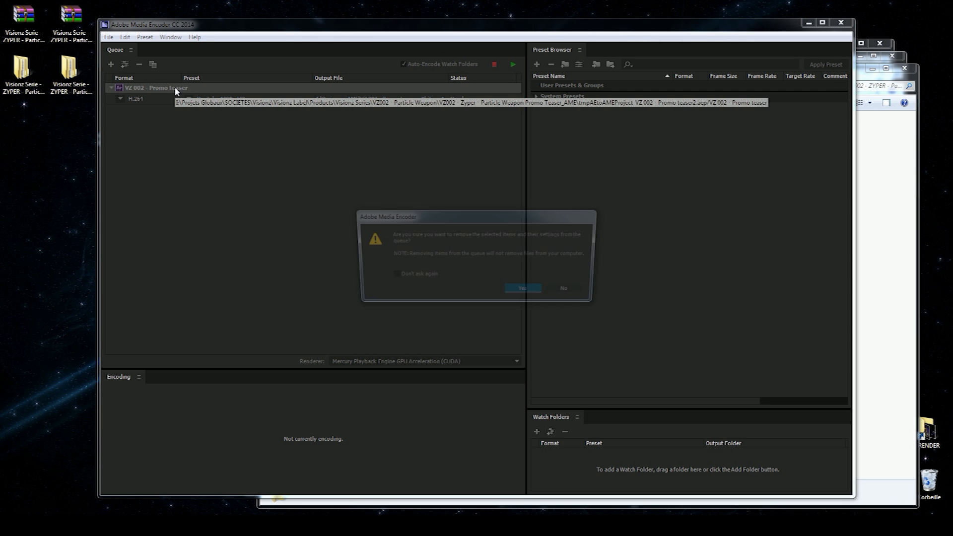
click(532, 292)
Add all ten Particle Weapon clips from the VZ002 folder to the Media Encoder queue.
click(912, 191)
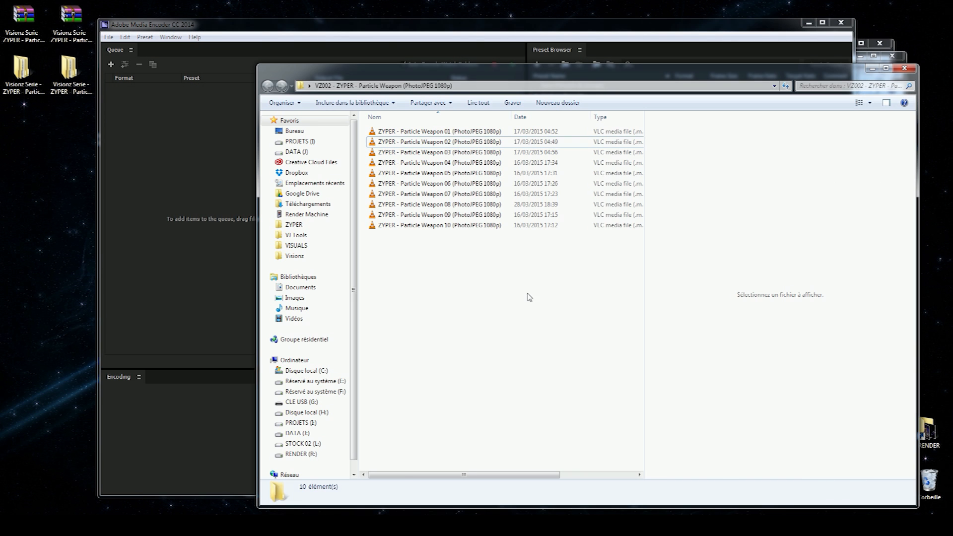
drag(455, 325, 442, 121)
drag(170, 174, 169, 175)
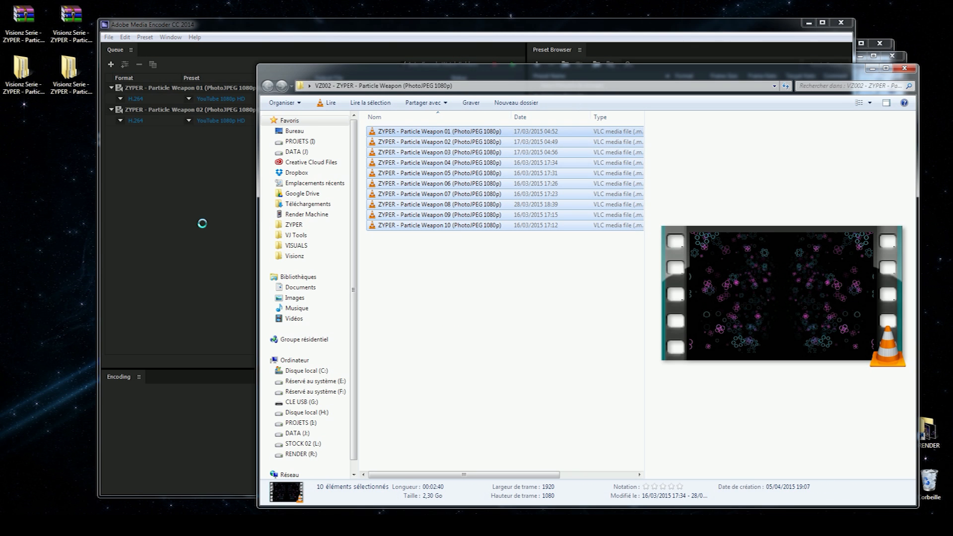
click(207, 316)
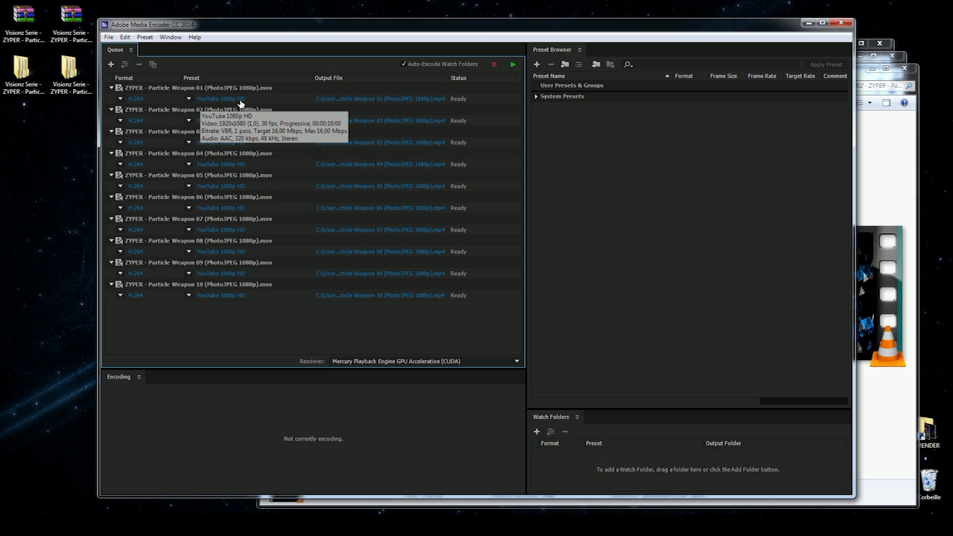
Create a new encoding preset named "DXV 3 - 1080p" with the QuickTime format.
click(539, 96)
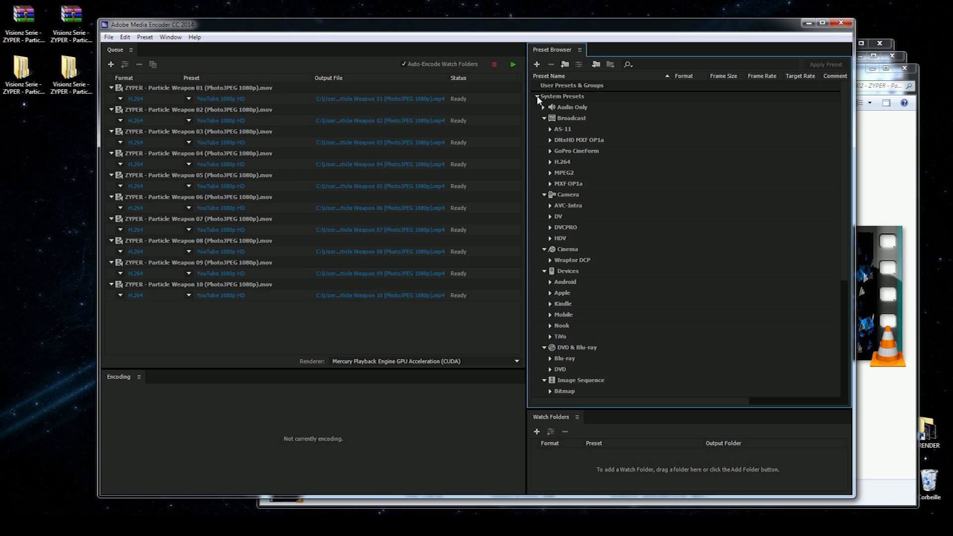
click(539, 64)
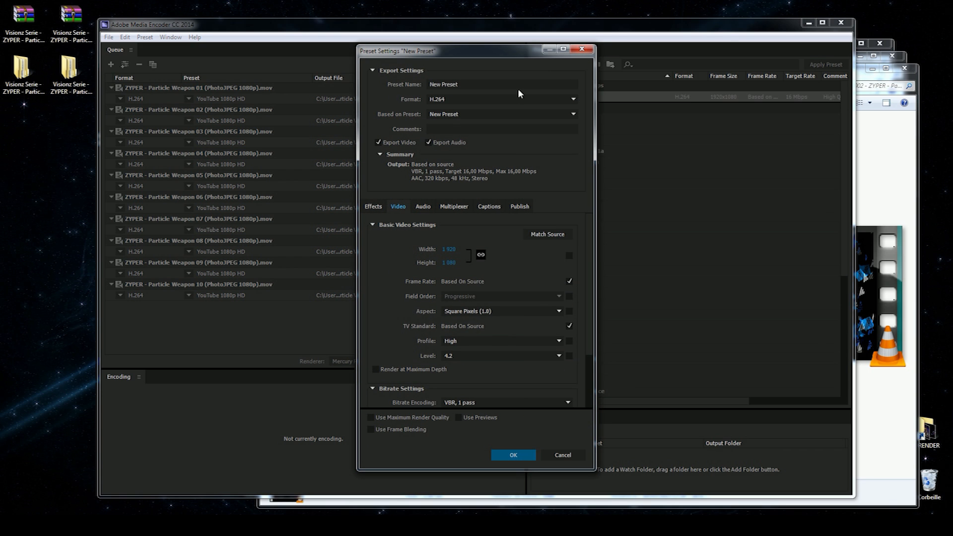
click(472, 84)
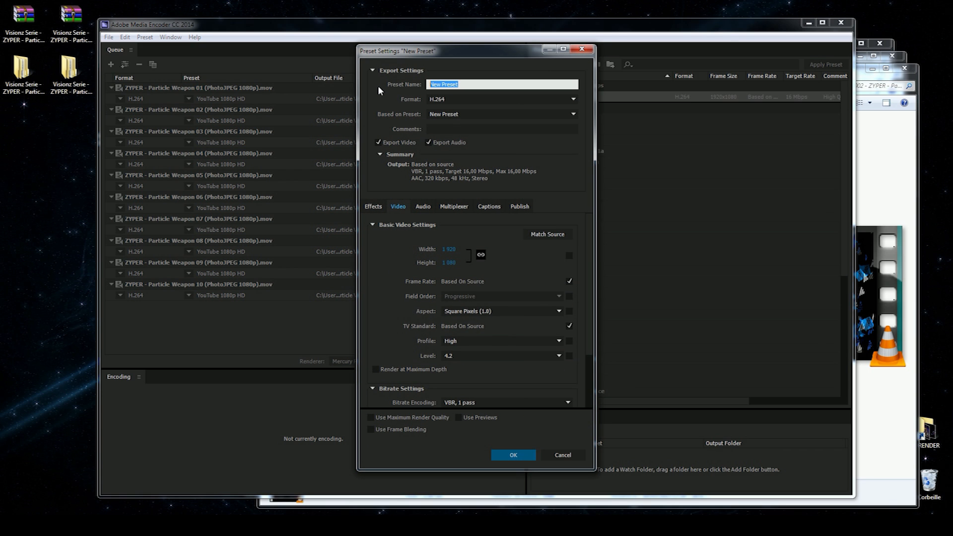
text(DV)
text(80p)
click(475, 98)
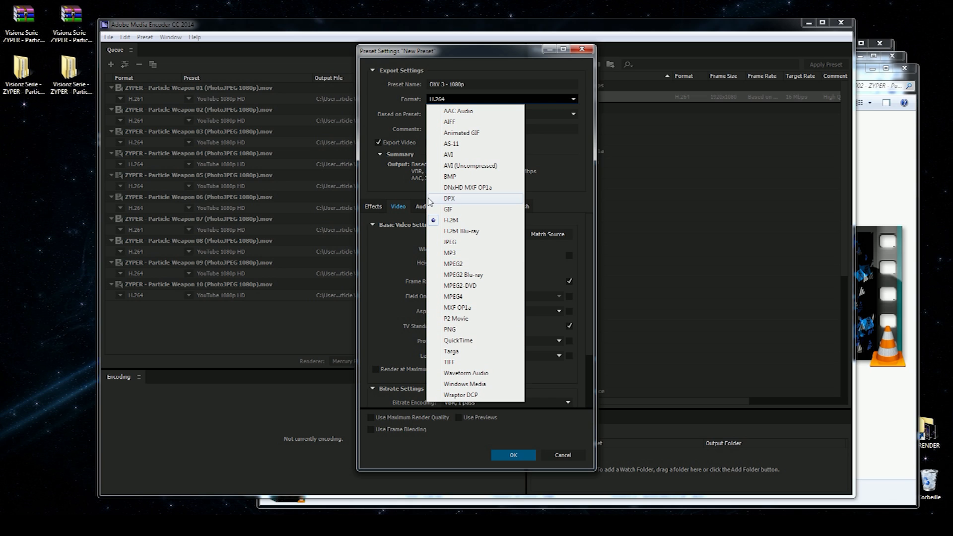
click(471, 344)
Set the new preset's video codec to DXV 3 with High Quality, With Alpha compression.
click(536, 114)
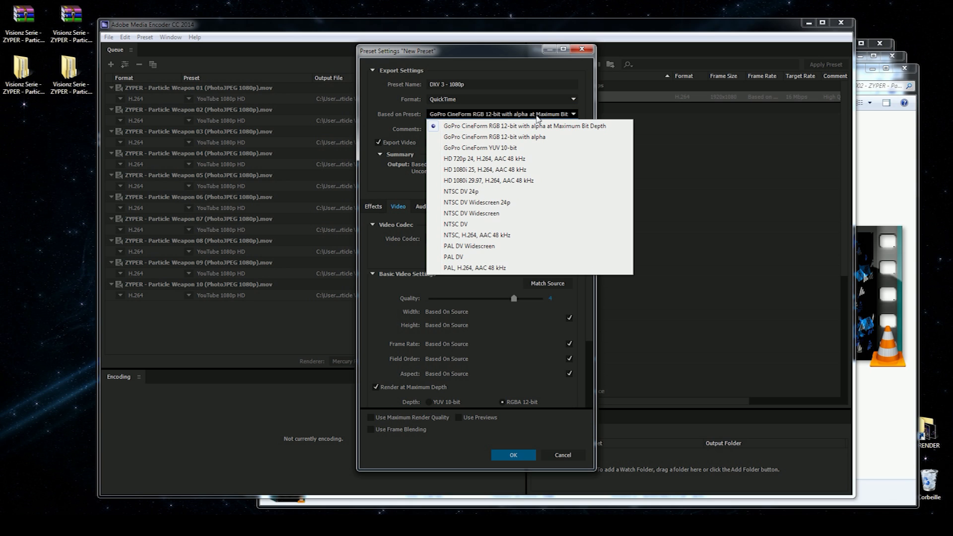
click(383, 195)
click(537, 238)
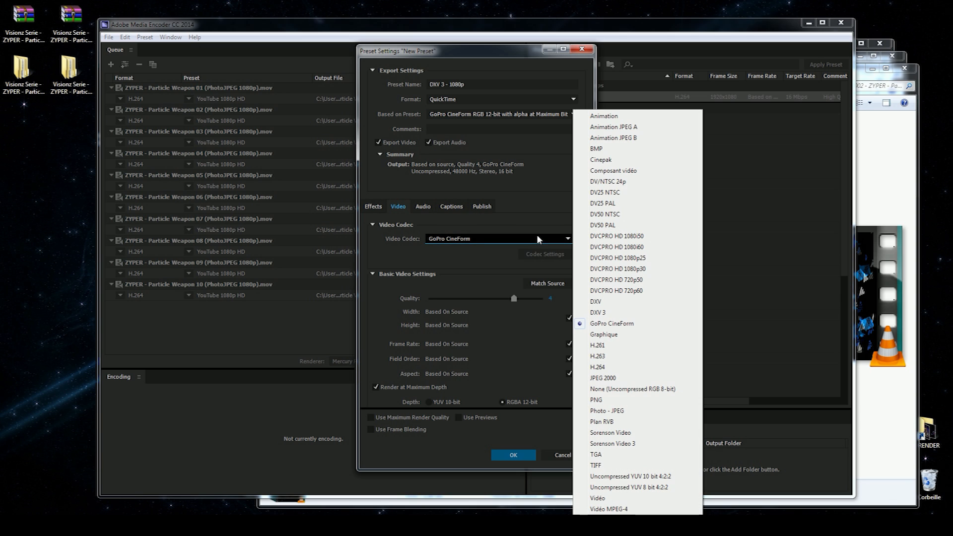
click(620, 313)
click(565, 254)
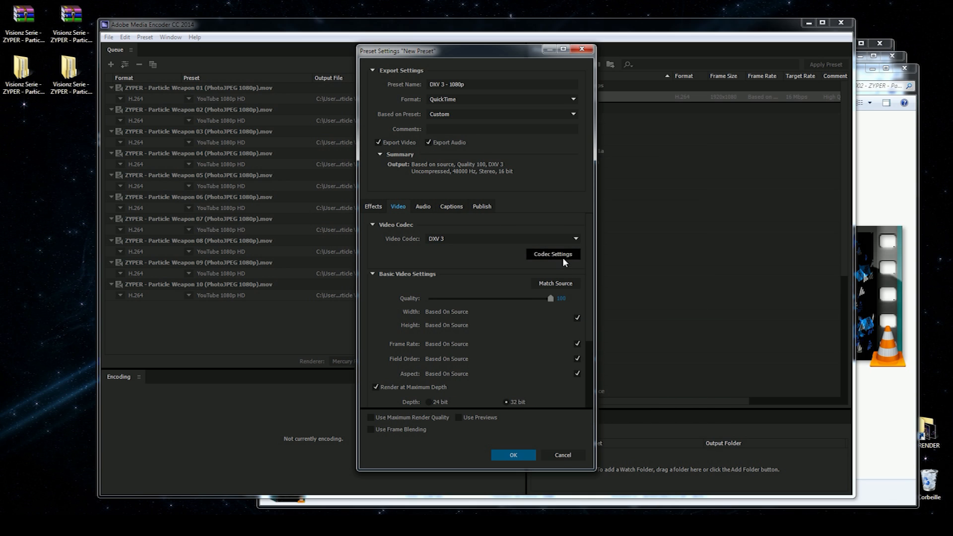
click(485, 143)
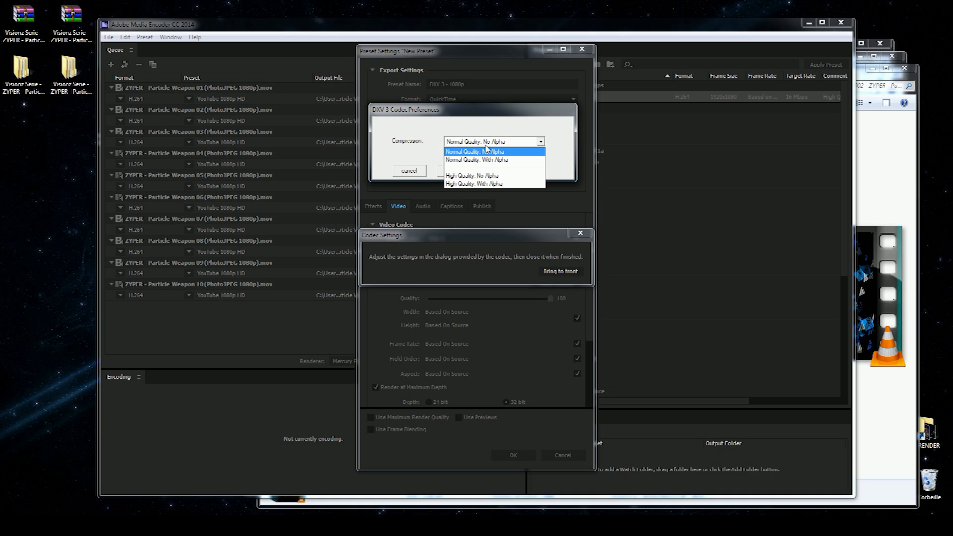
click(476, 184)
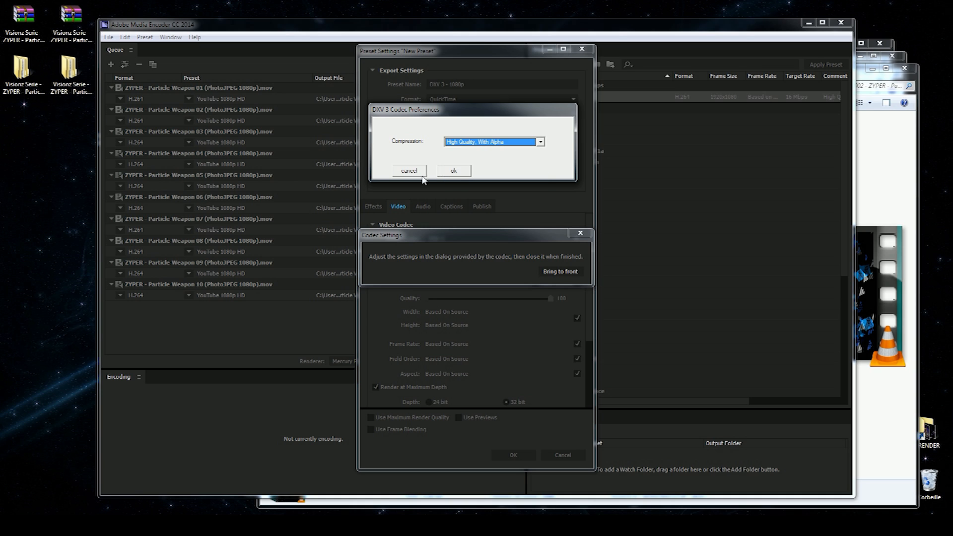
click(461, 174)
Set the preset's video quality to 95, check its audio settings, and save the preset.
click(561, 299)
text(95)
key(Return)
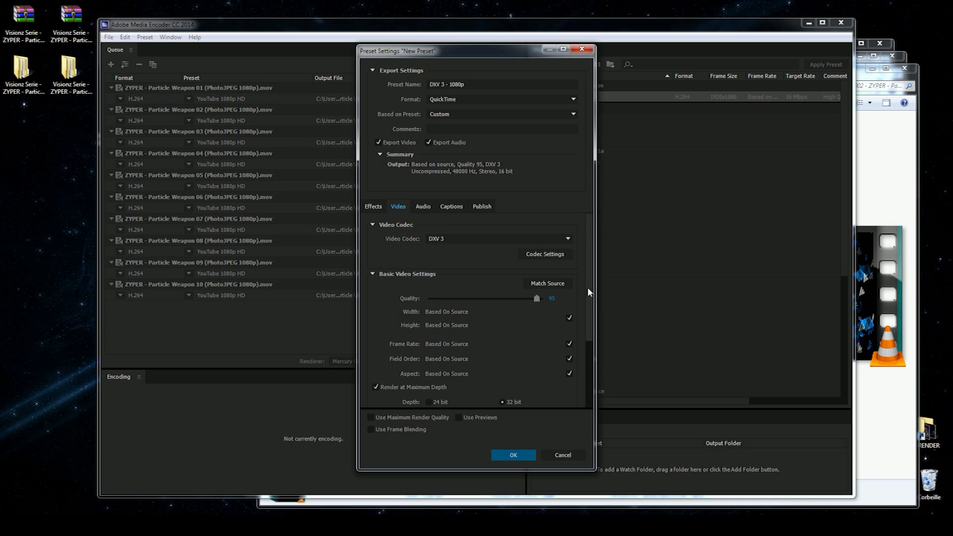
drag(590, 282, 577, 256)
click(424, 206)
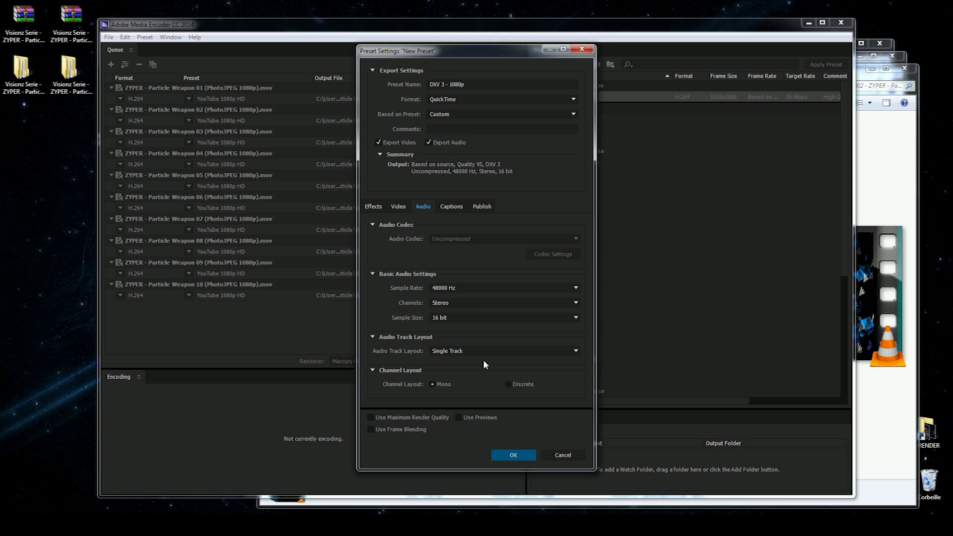
click(397, 207)
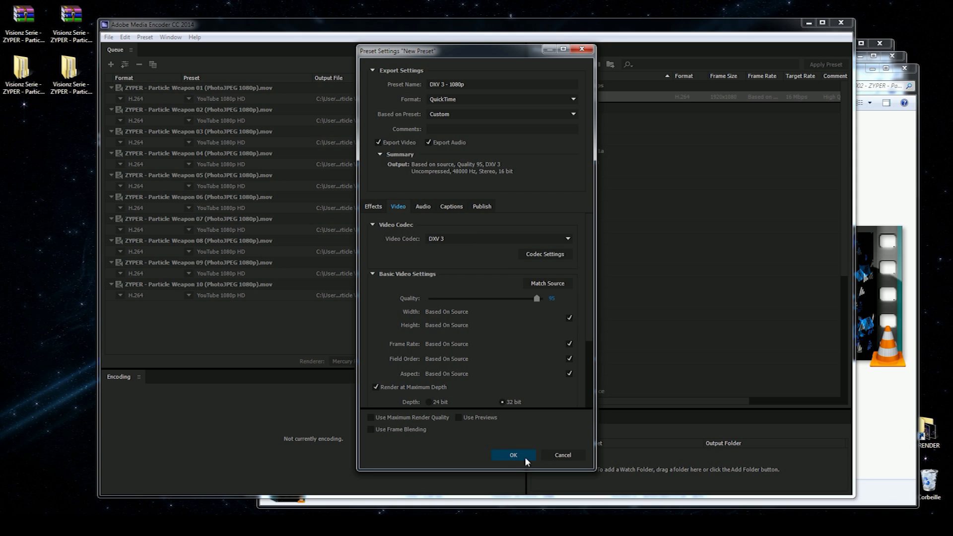
click(512, 455)
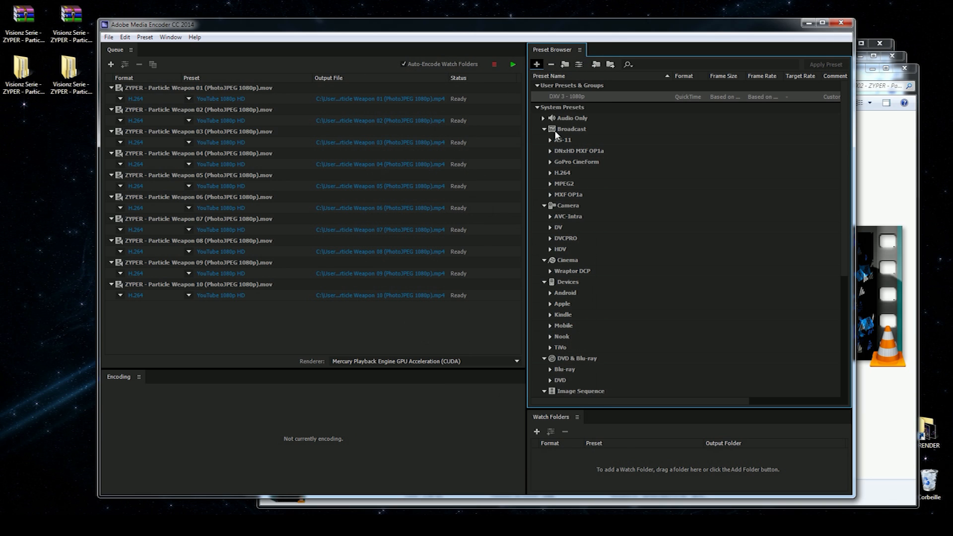
Apply the DXV 3 - 1080p preset to all ten Particle Weapon clips in the queue.
drag(585, 96, 310, 122)
drag(591, 99, 375, 143)
drag(615, 98, 413, 165)
drag(563, 96, 428, 250)
drag(564, 95, 407, 275)
drag(562, 97, 395, 298)
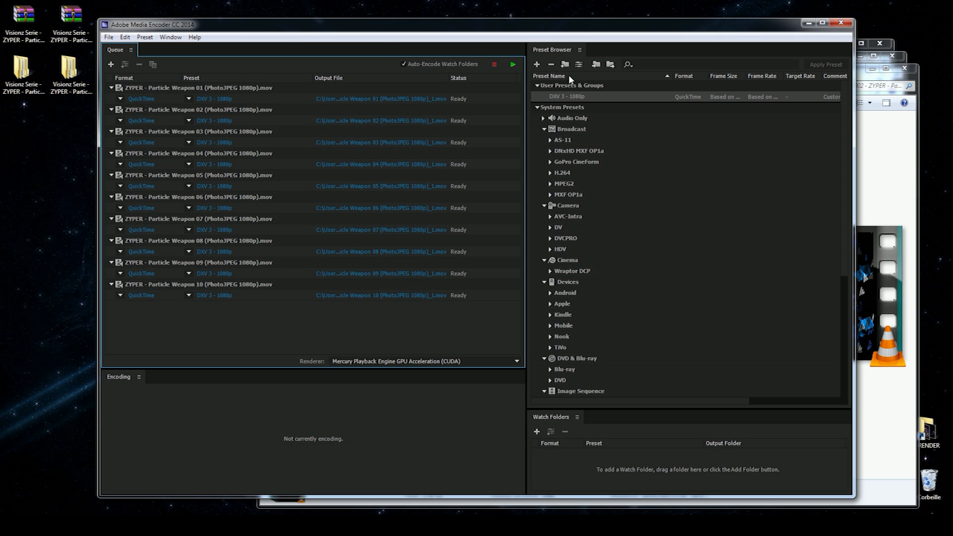
click(537, 64)
click(472, 84)
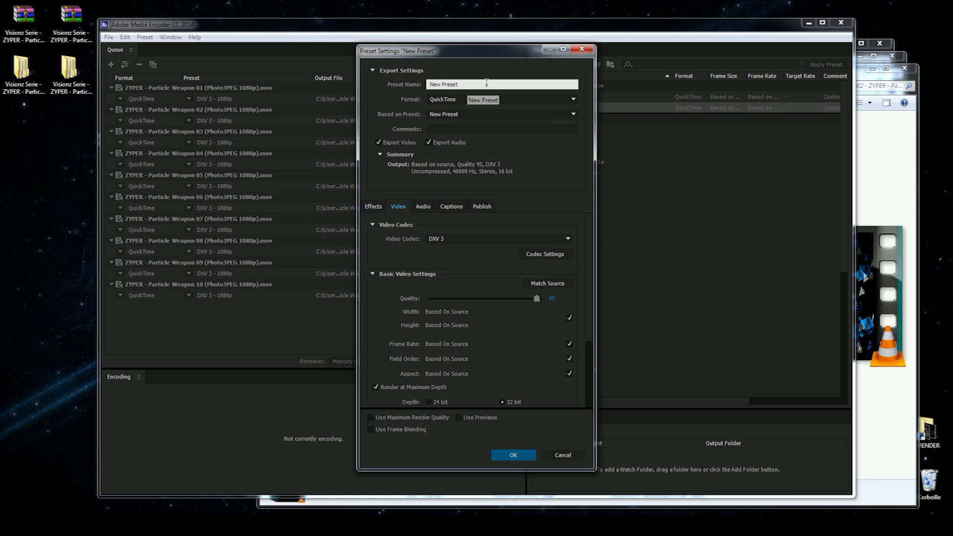
click(582, 48)
Duplicate the DXV 3 - 1080p preset and rename the copy as "DXV 3 - 720p" in its preset settings.
right_click(582, 95)
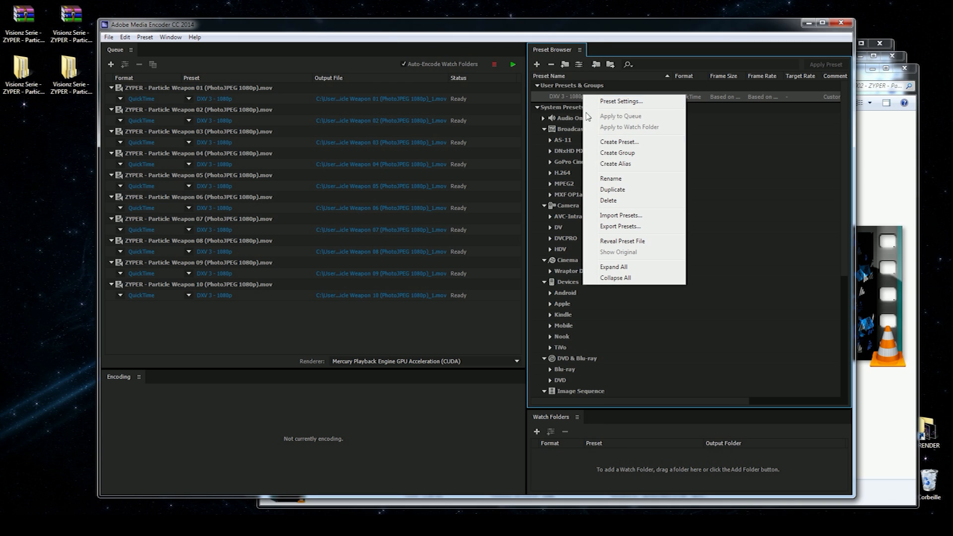
click(611, 189)
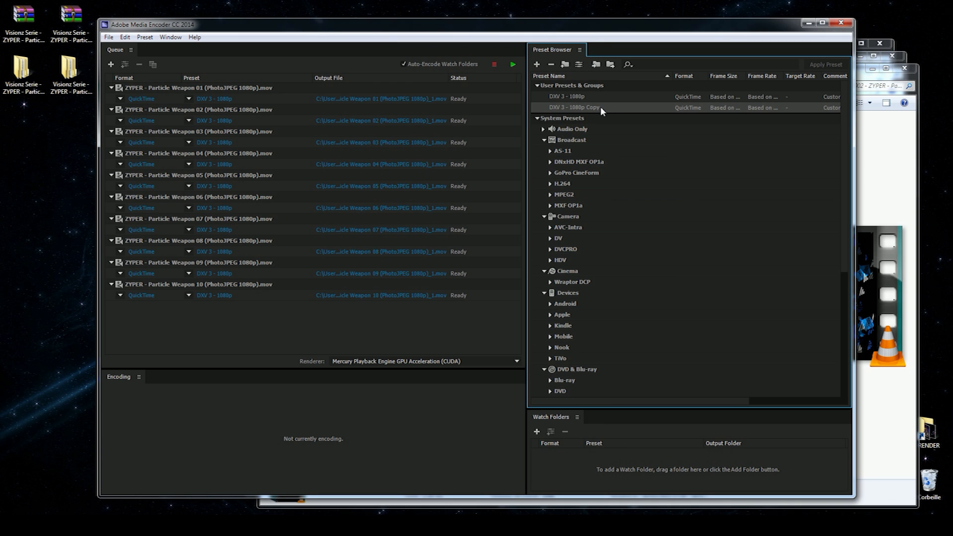
right_click(582, 107)
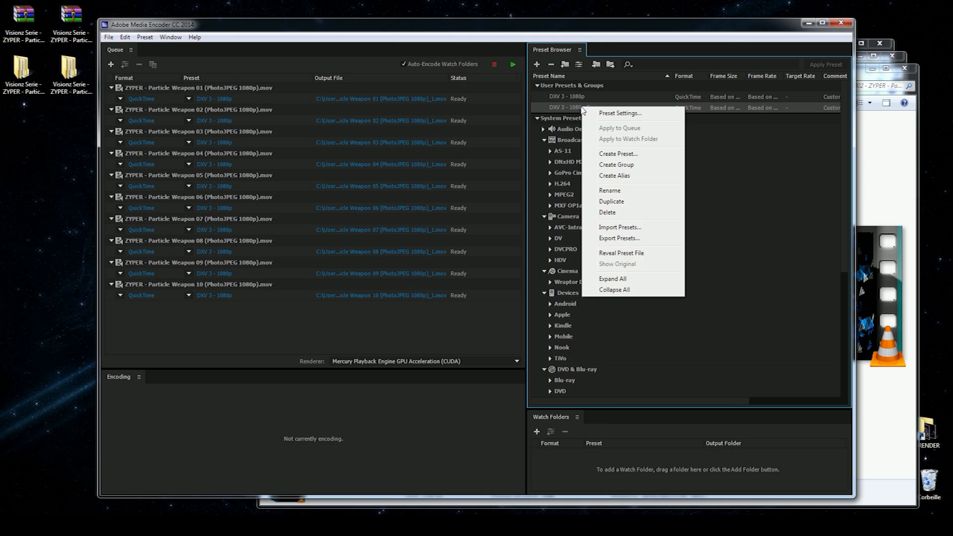
click(599, 114)
drag(472, 84, 452, 85)
key(BackSpace)
key(BackSpace)
key(BackSpace)
click(451, 84)
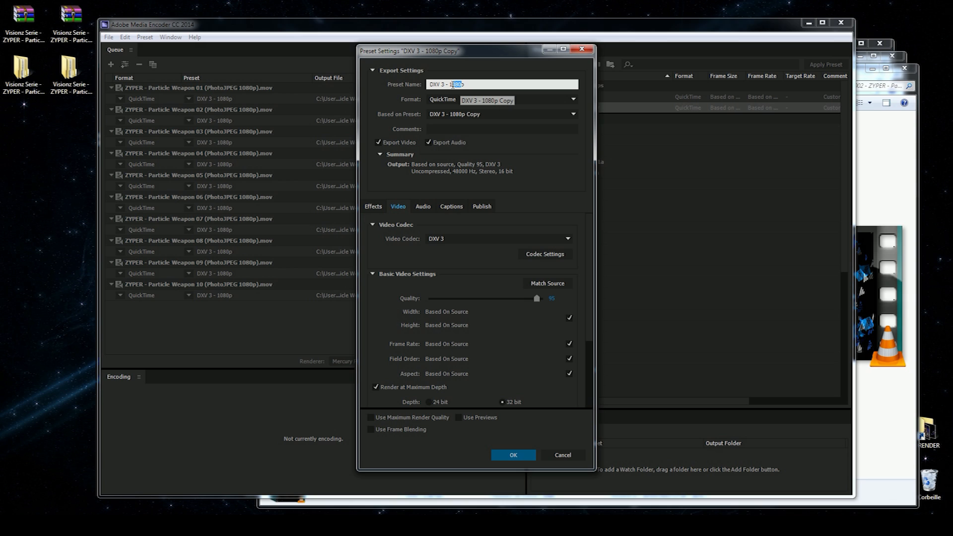
text(72)
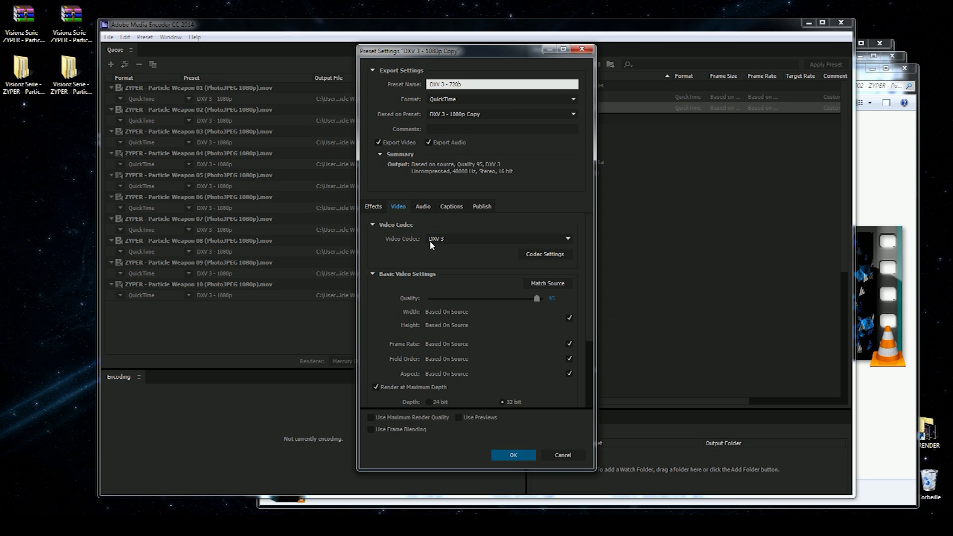
click(461, 267)
Set a custom frame size of 1280 wide by 720 high instead of matching the source, and save the 720p preset.
scroll(464, 283, down, 5)
scroll(462, 295, up, 5)
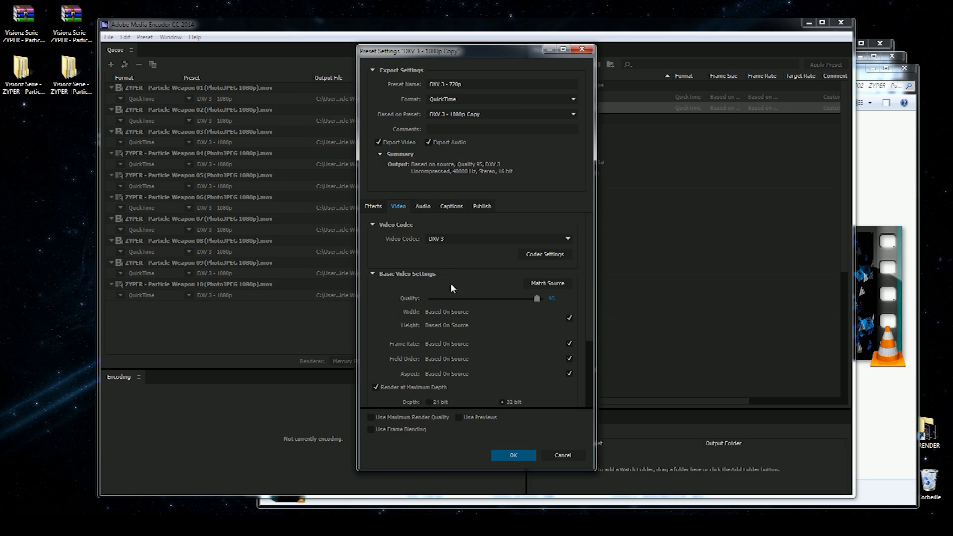
click(379, 208)
click(398, 207)
scroll(493, 272, down, 3)
scroll(493, 277, up, 3)
click(569, 317)
click(430, 312)
text(1280)
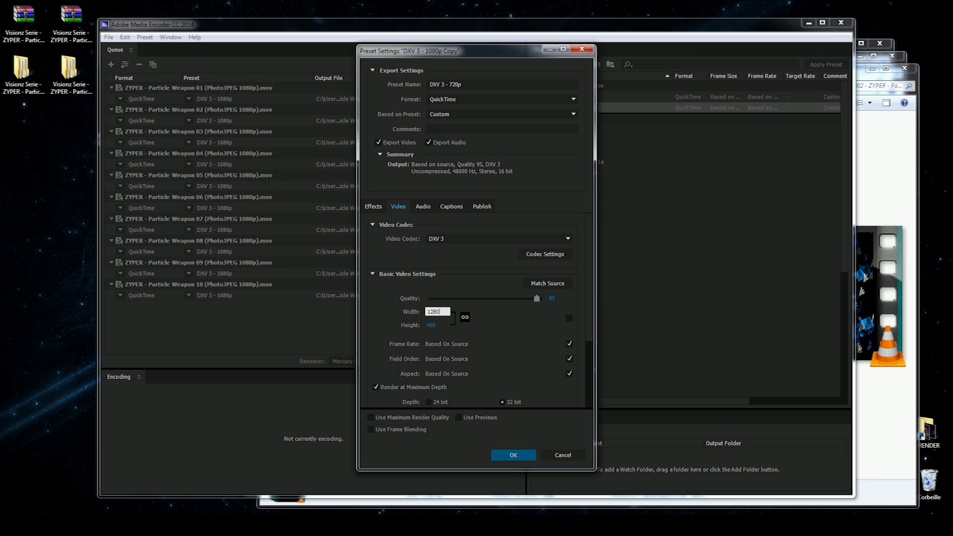
click(430, 325)
text(720)
click(513, 455)
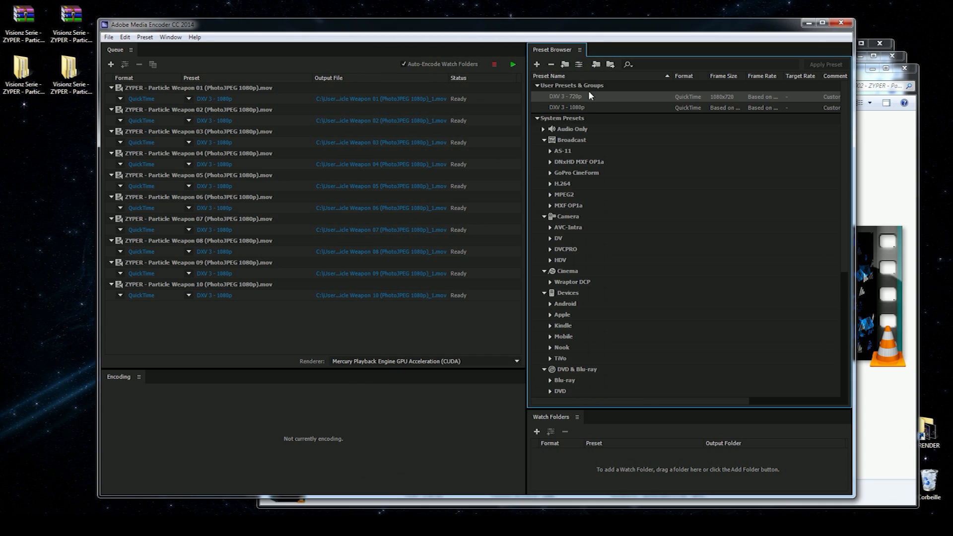
Add a DXV 3 - 720p output to the Particle Weapon 01 clip and remove that output from the queue.
drag(576, 100, 395, 105)
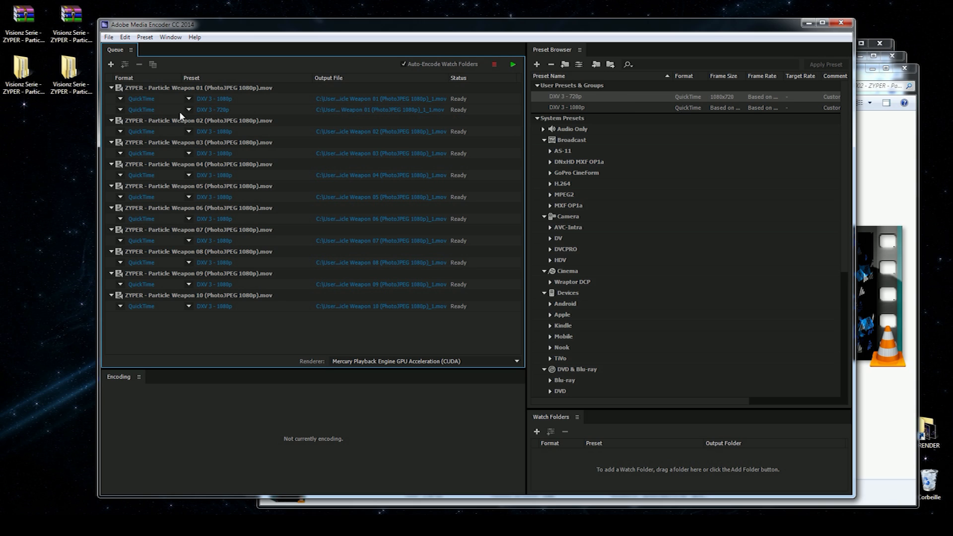
click(487, 111)
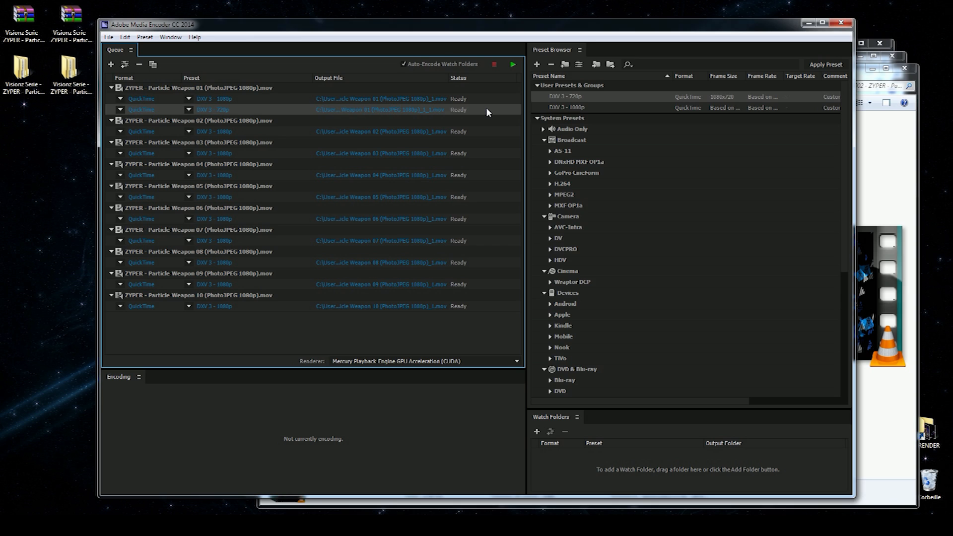
key(Delete)
Start encoding the queued Particle Weapon clips.
click(526, 292)
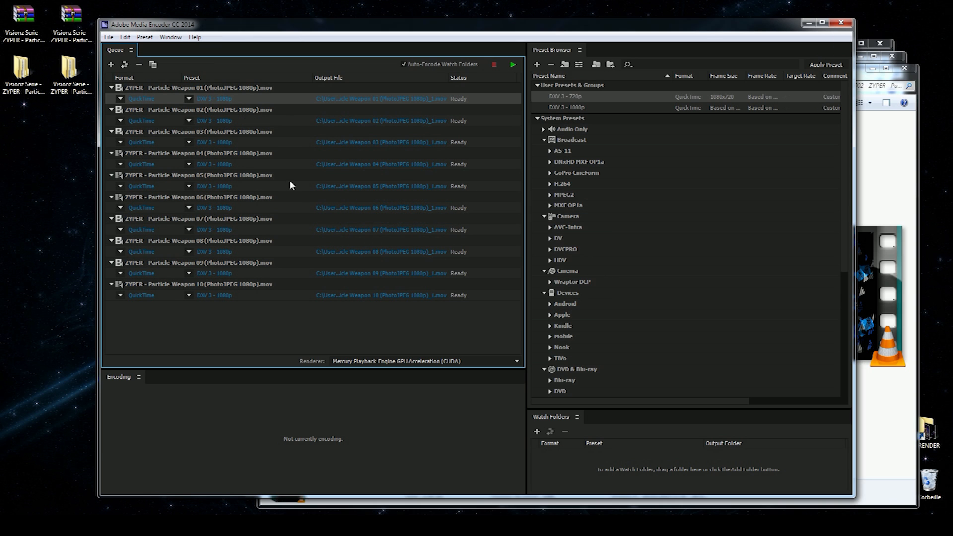
click(233, 316)
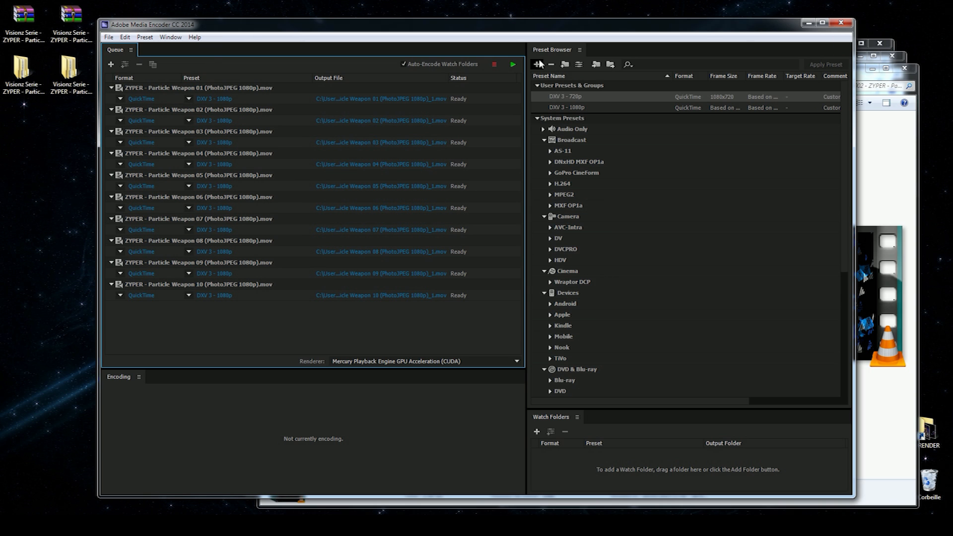
click(513, 65)
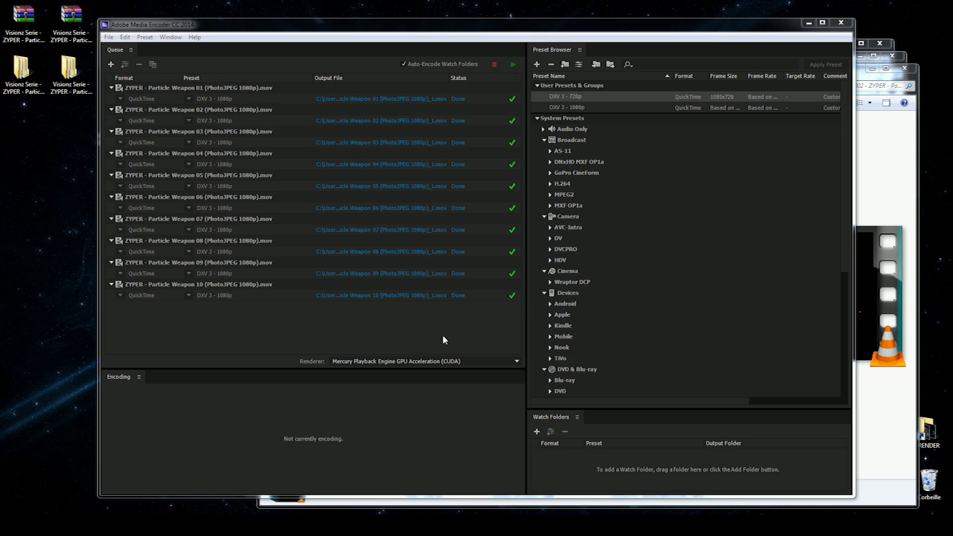
Switch to the VZ002 folder window and list its files in Details view, sorted by date.
click(884, 148)
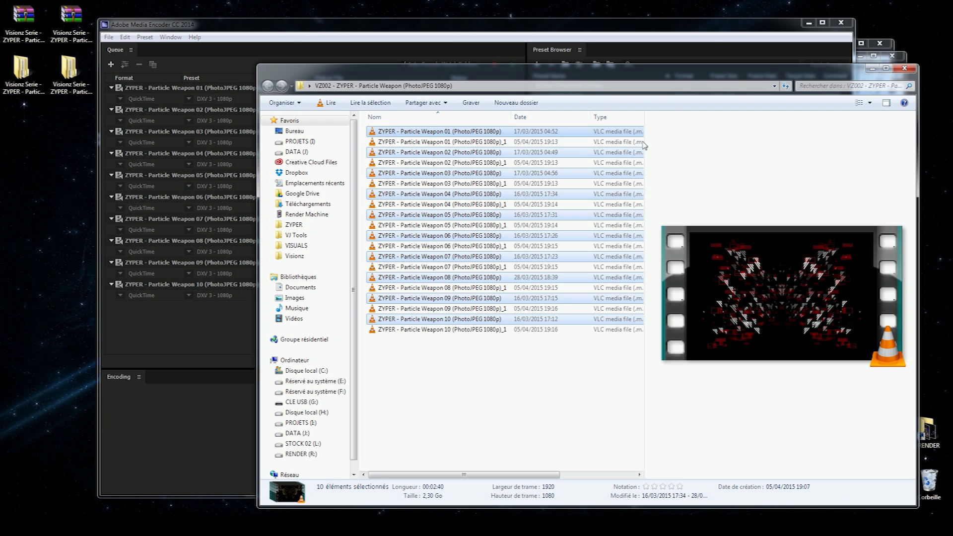
click(861, 104)
click(871, 104)
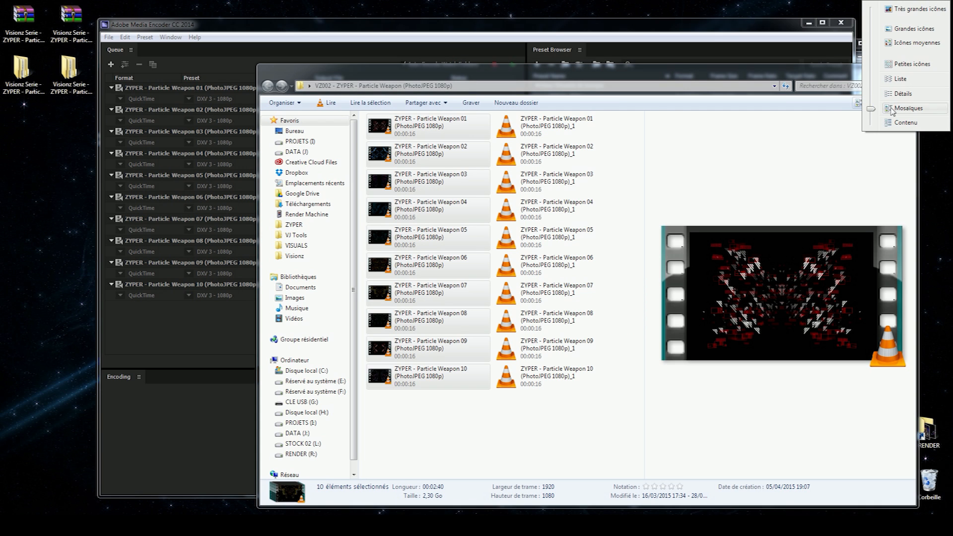
click(891, 99)
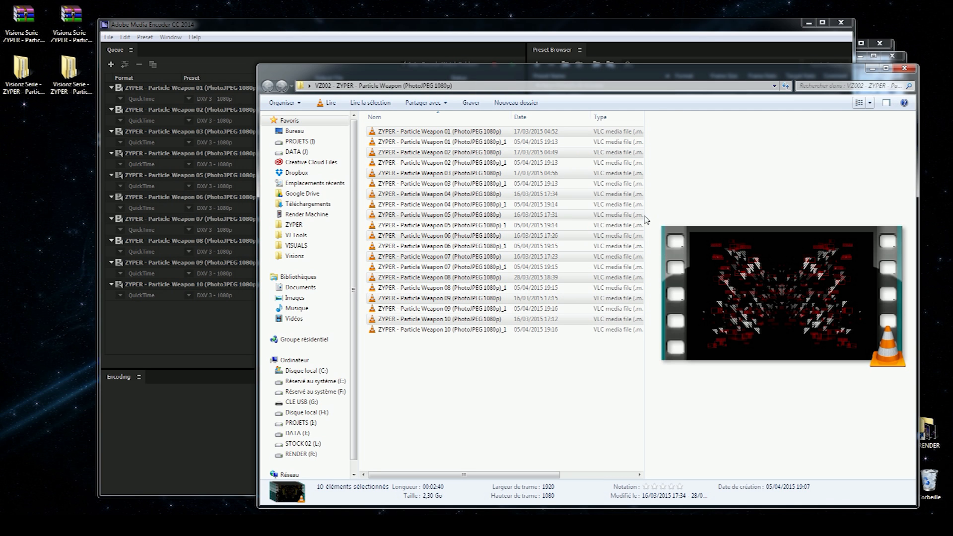
click(521, 117)
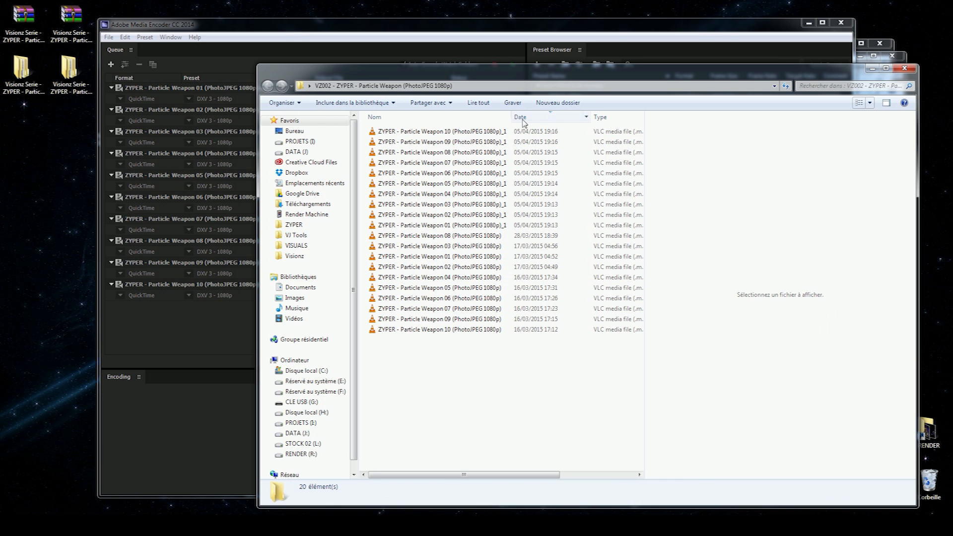
Rename the converted Particle Weapon 01 file as "ZYPER - Particle Weapon 01 (DXV3 1080p)".
click(510, 226)
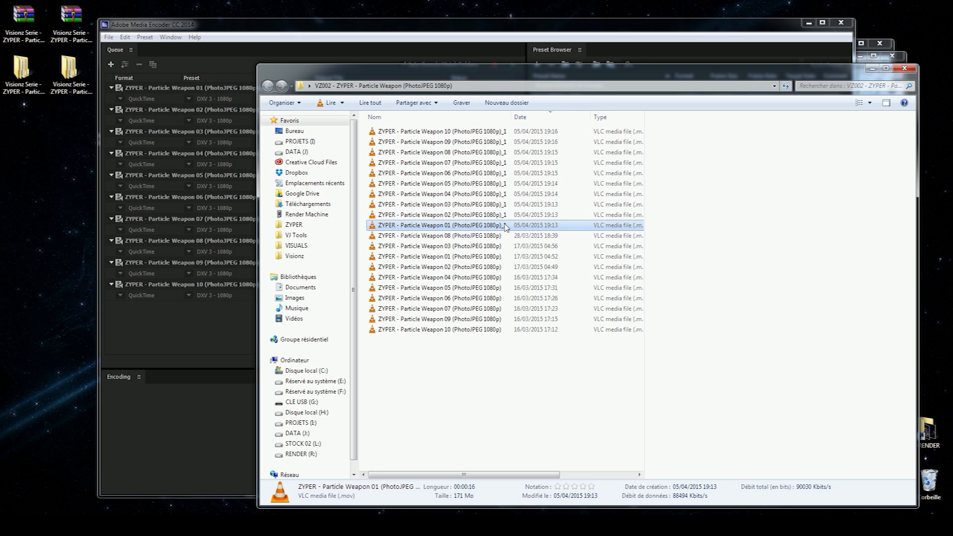
click(486, 226)
drag(484, 227, 456, 227)
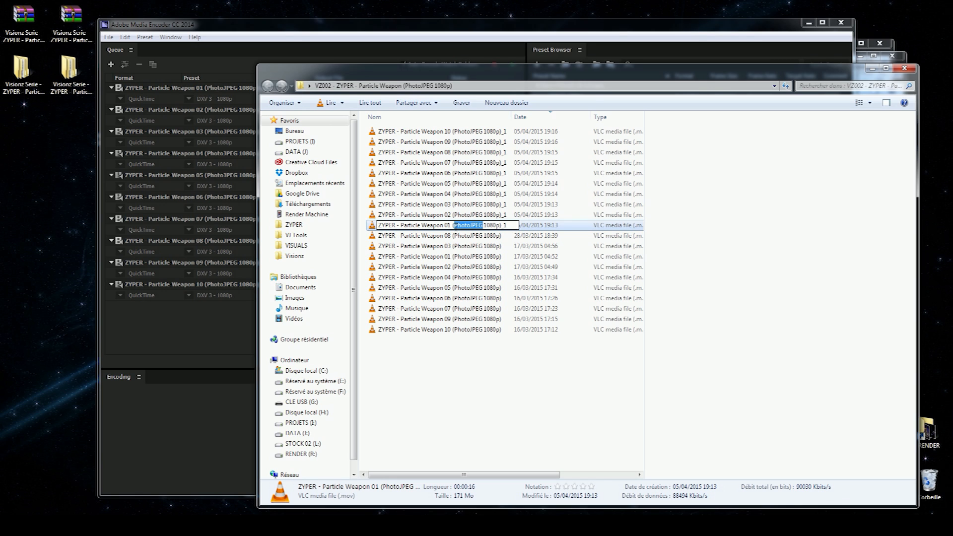
text(DX)
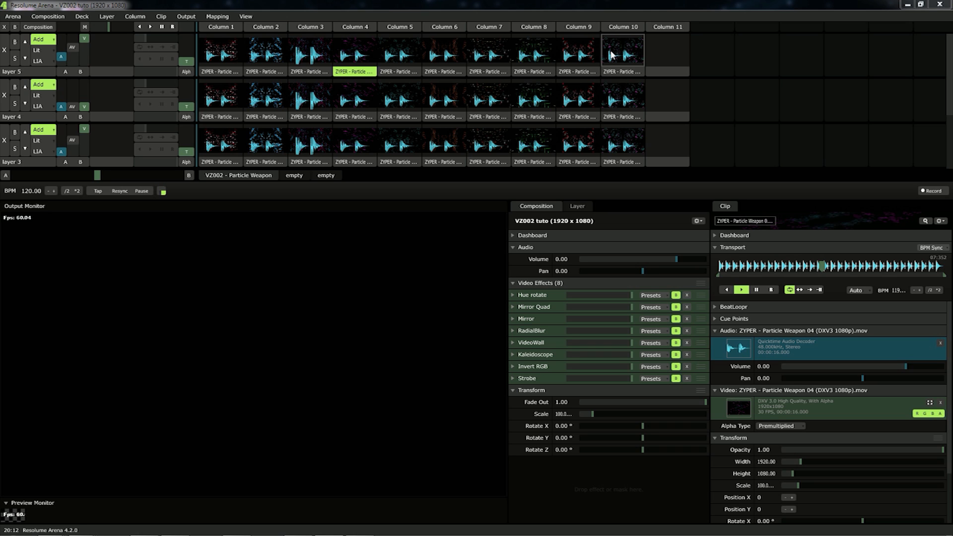
Switch to Resolume Arena, play the Column 1 clip on layer 5, and raise that layer's audio level.
click(226, 59)
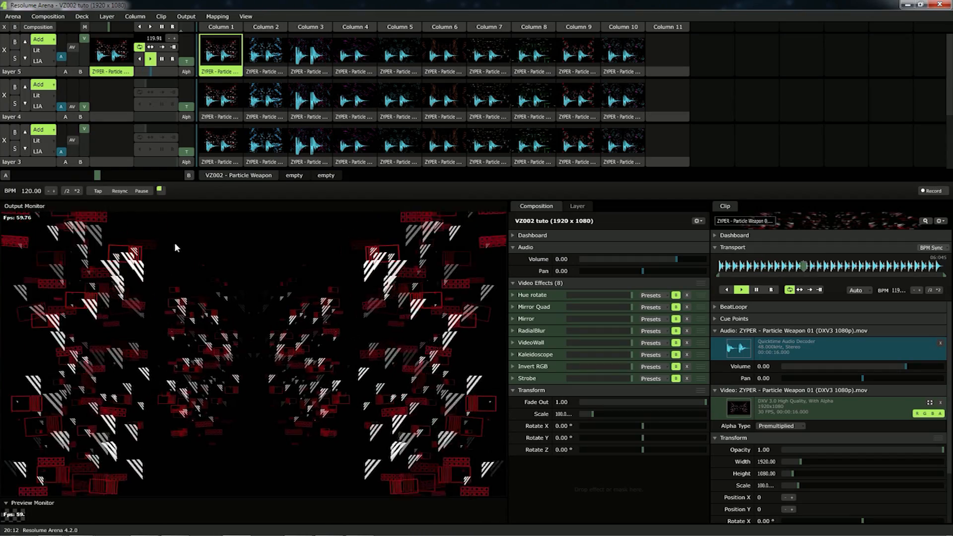
drag(62, 57, 62, 40)
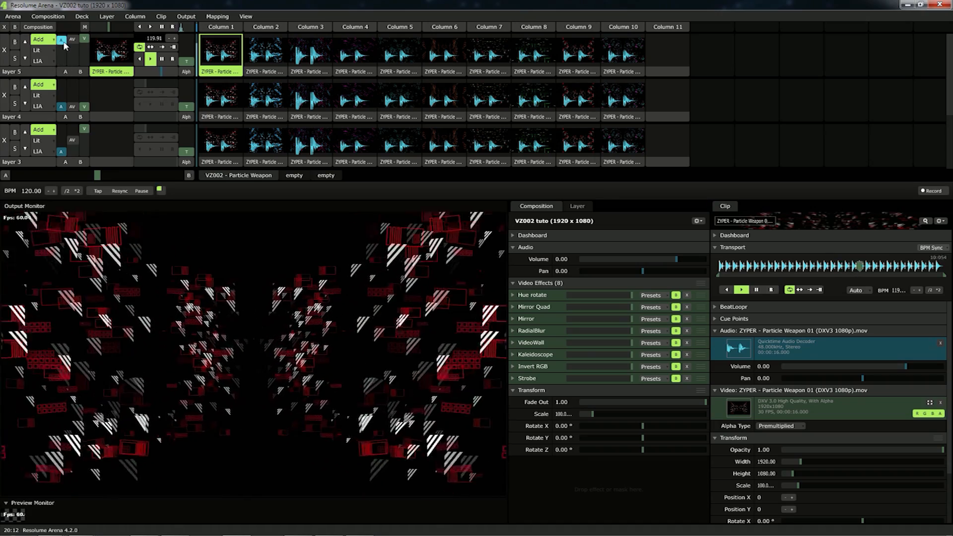
Halve the composition tempo twice to reach 30 BPM.
click(68, 191)
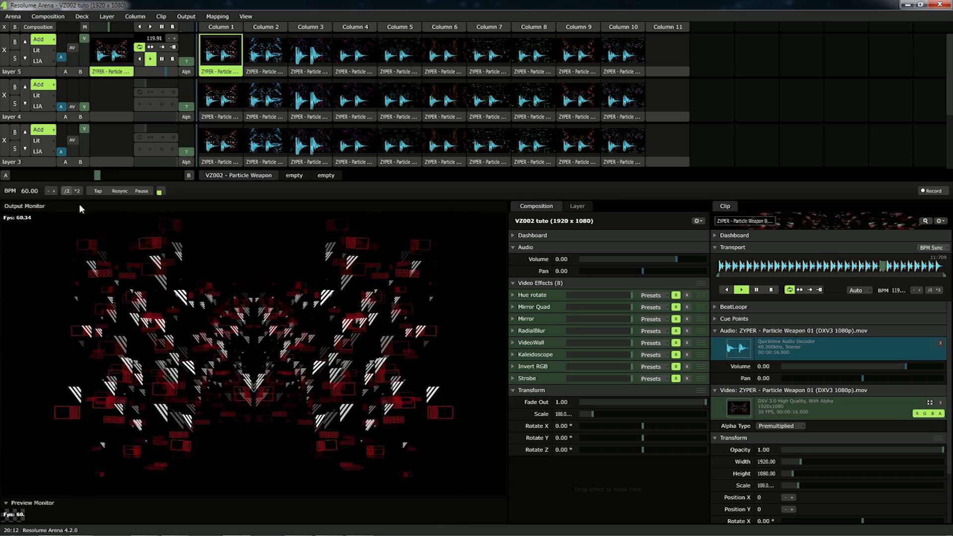
click(69, 191)
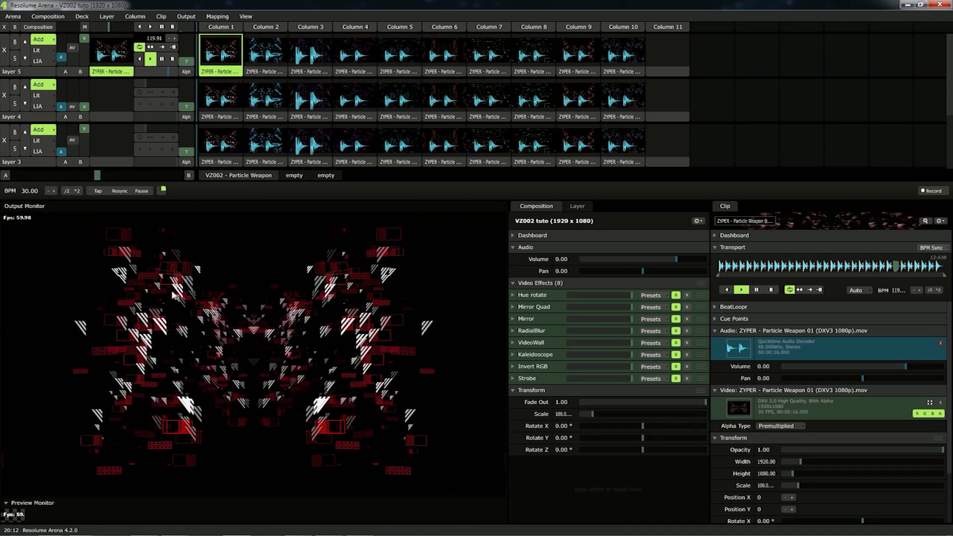
Double the composition tempo three times to 240 BPM and halve it once to 120 BPM.
click(78, 192)
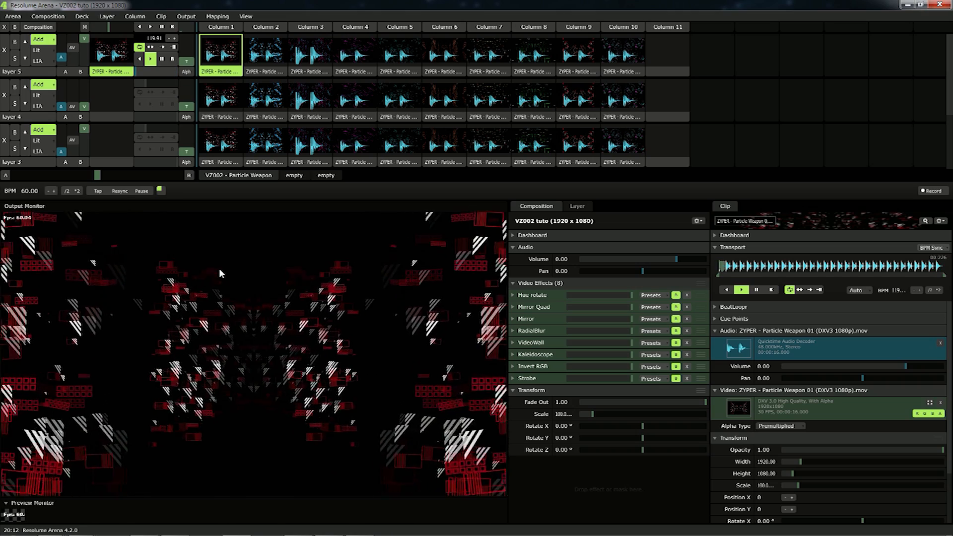
click(78, 191)
click(78, 190)
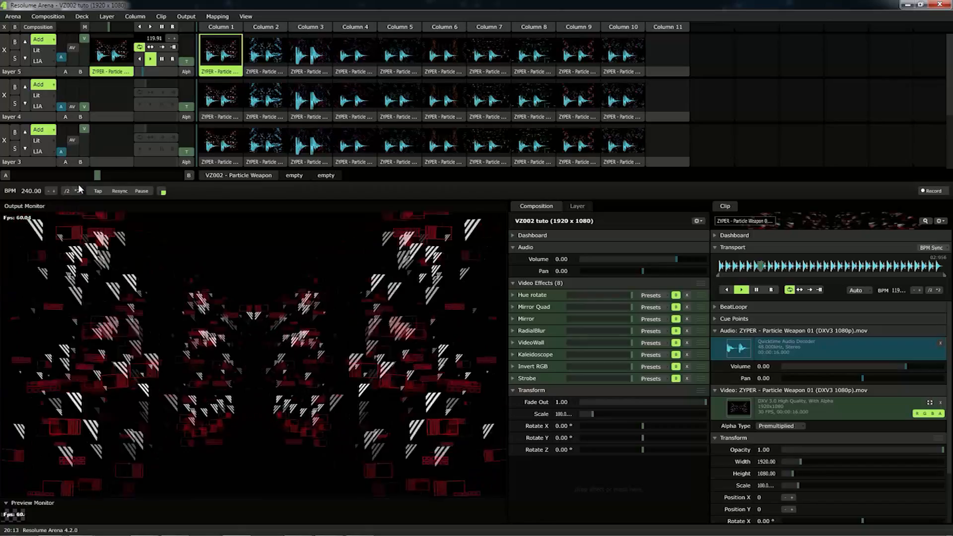
click(67, 191)
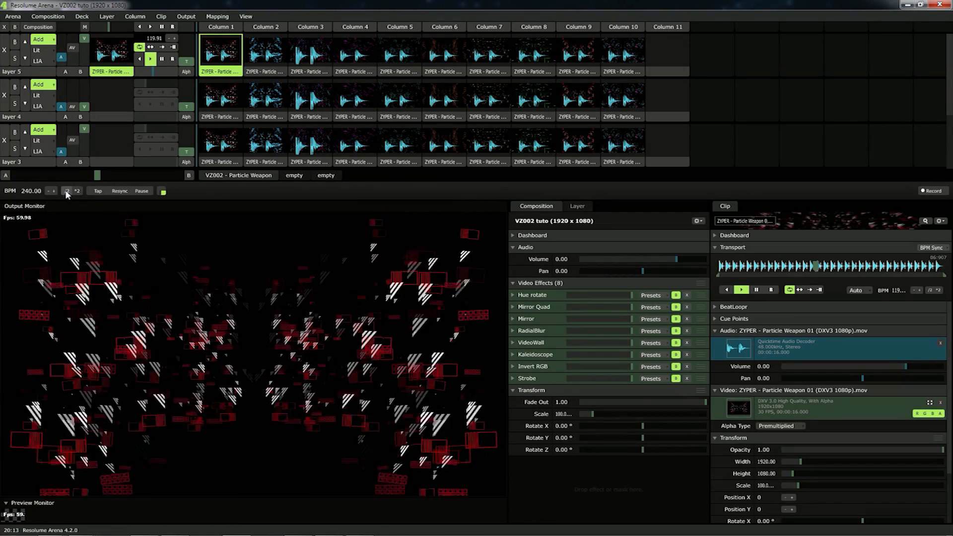
Play the Column 1 clip on layer 3 and lower layer 5's video fader completely.
click(223, 144)
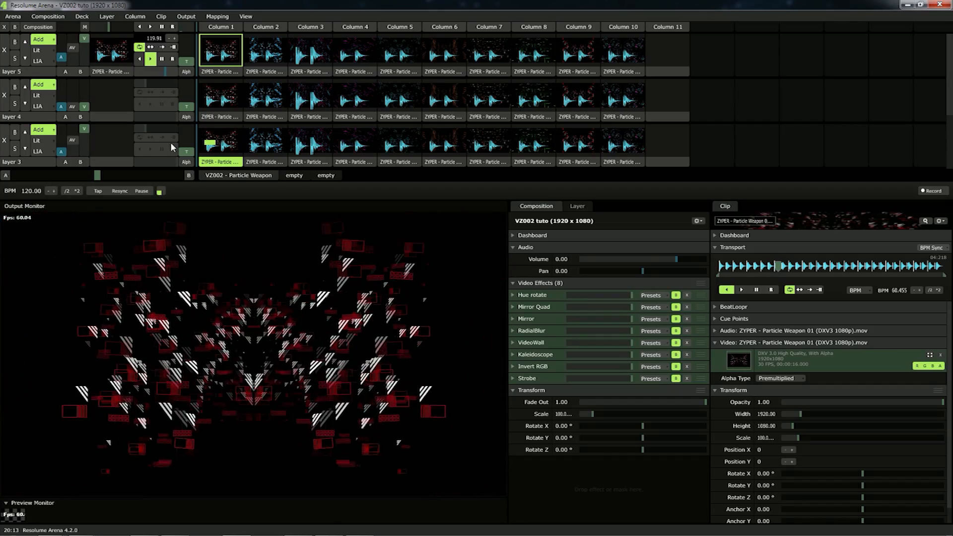
drag(84, 40, 84, 67)
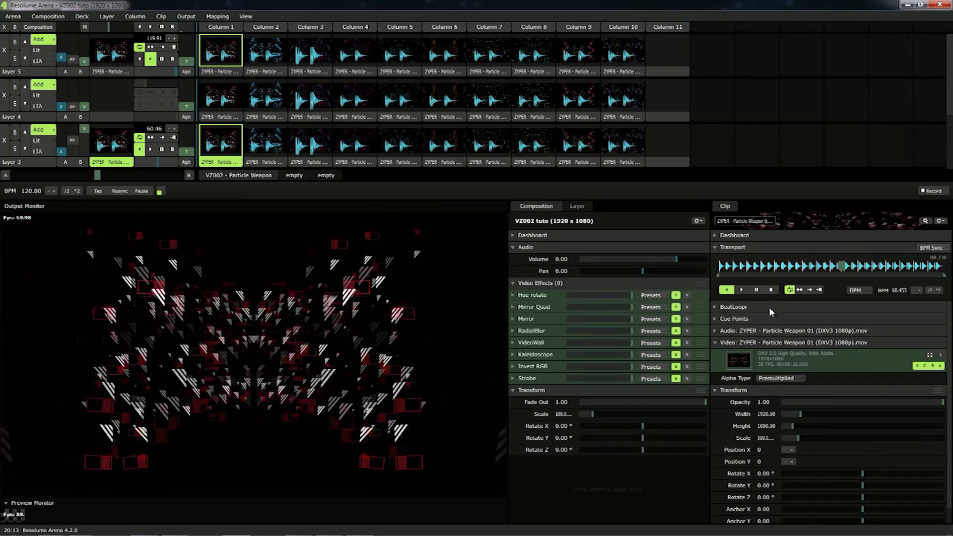
Examine the audio, BeatLoopr, Cue Points and video sections of the layer 3 clip's settings.
click(739, 331)
click(737, 331)
click(731, 306)
click(731, 307)
click(734, 318)
click(734, 318)
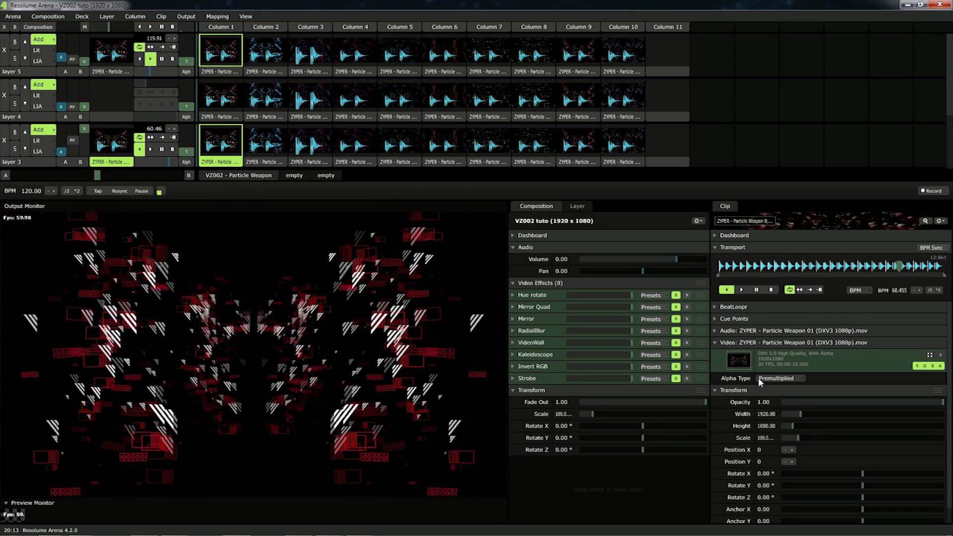
scroll(755, 438, down, 1)
scroll(755, 421, up, 1)
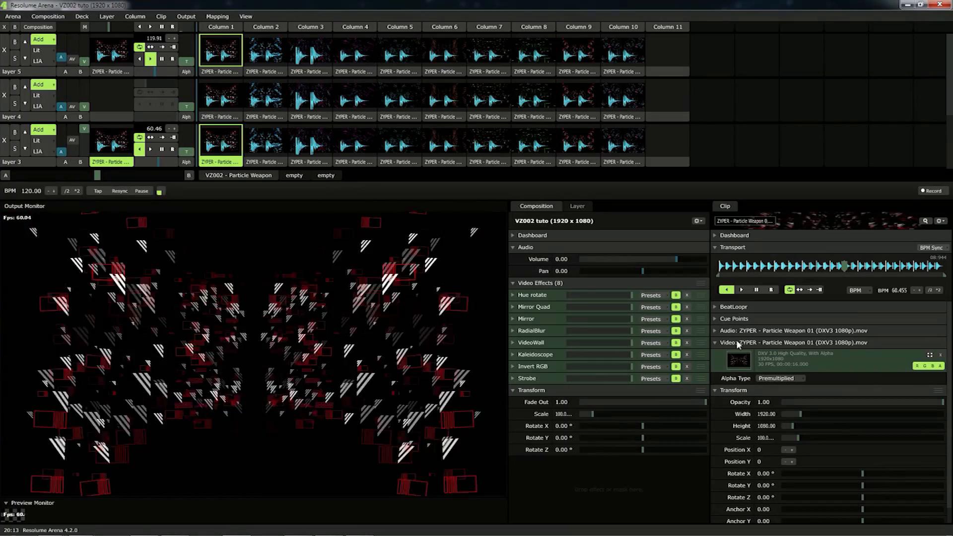
click(740, 330)
click(740, 332)
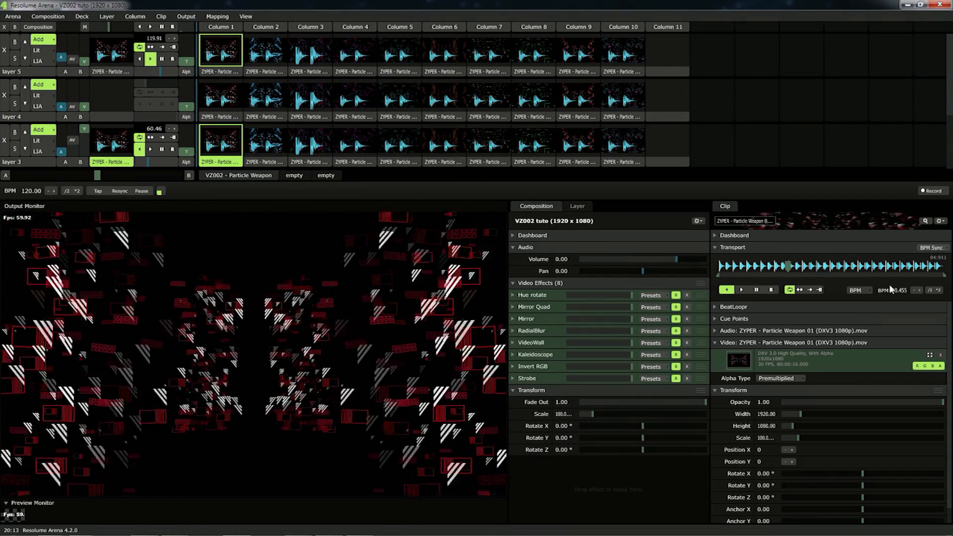
Set the layer 3 clip's BPM to 60 and halve the composition tempo twice to 30 BPM.
double_click(901, 290)
text(60)
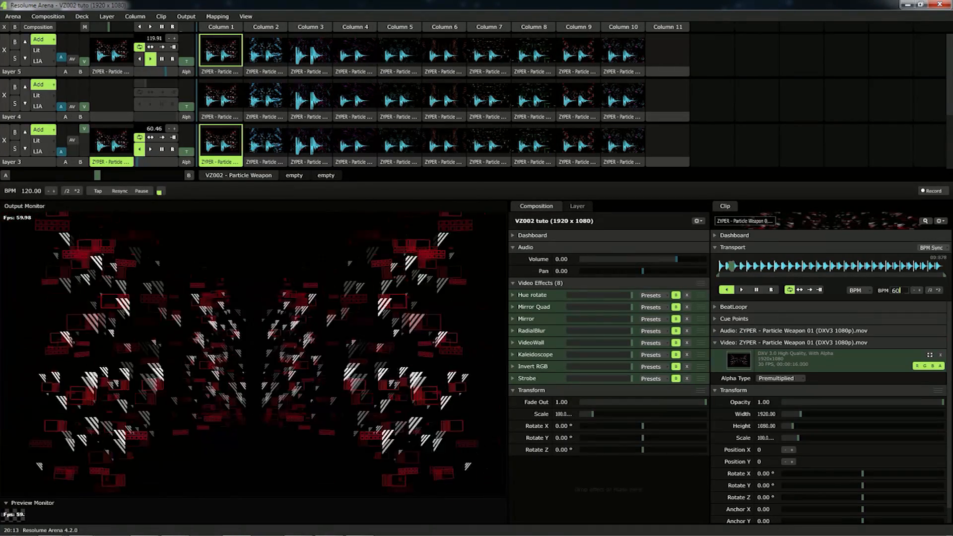
key(Return)
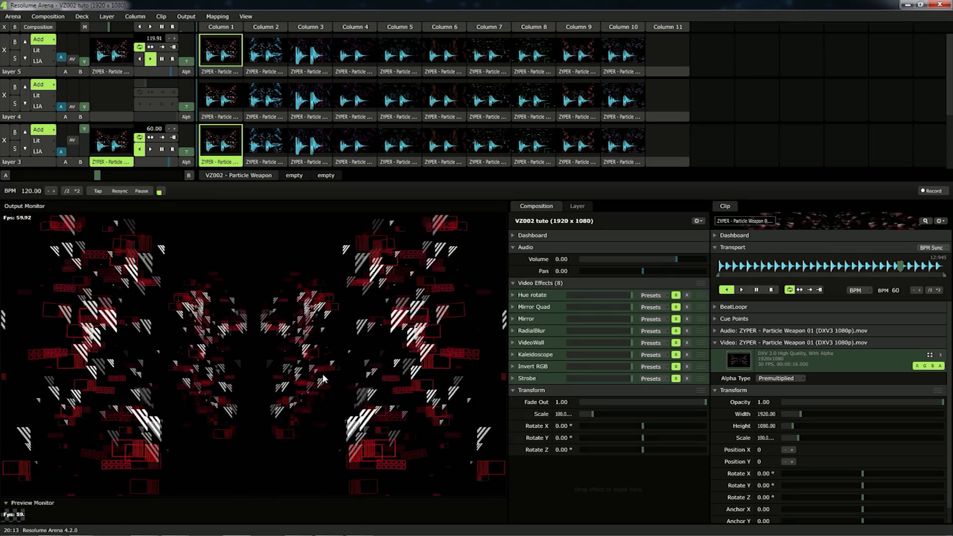
click(68, 191)
click(67, 191)
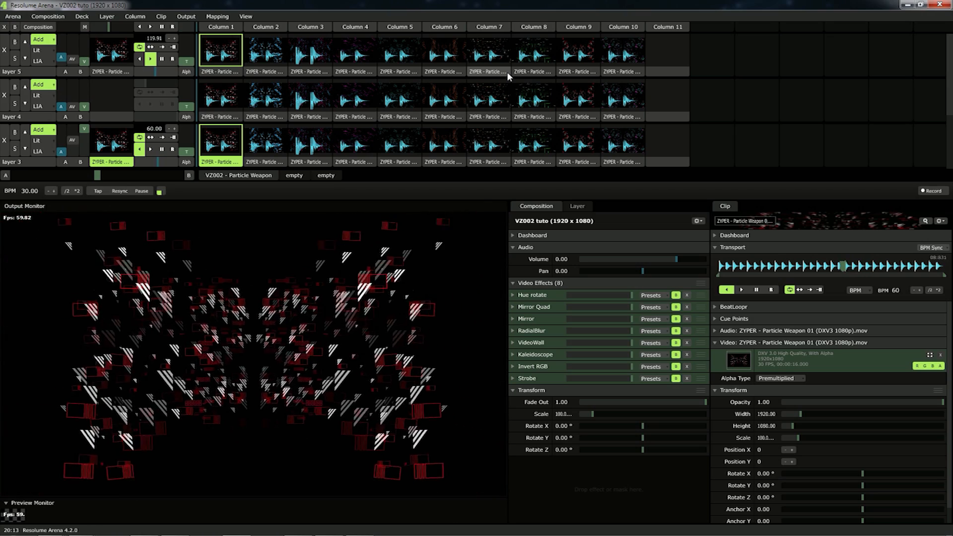
Clear the playing clip from layer 3 and raise layer 5's video fader back to full.
click(6, 141)
drag(84, 61, 84, 37)
Double the composition tempo twice to 120 BPM and play the Column 2 clip on layer 5.
click(78, 192)
click(77, 191)
click(268, 55)
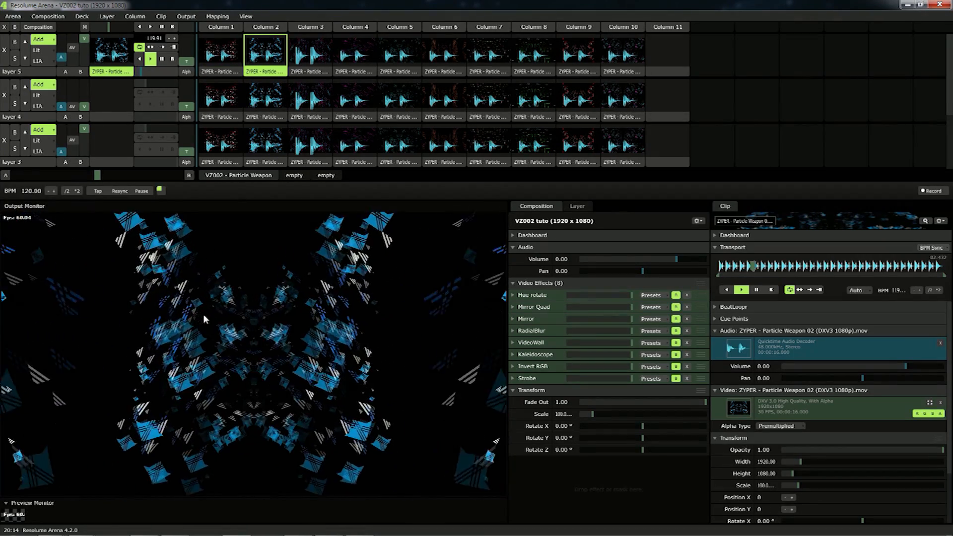
Play the Column 3 clip on layer 5 and vary the composition tempo, trying 60 and 240 BPM.
click(300, 46)
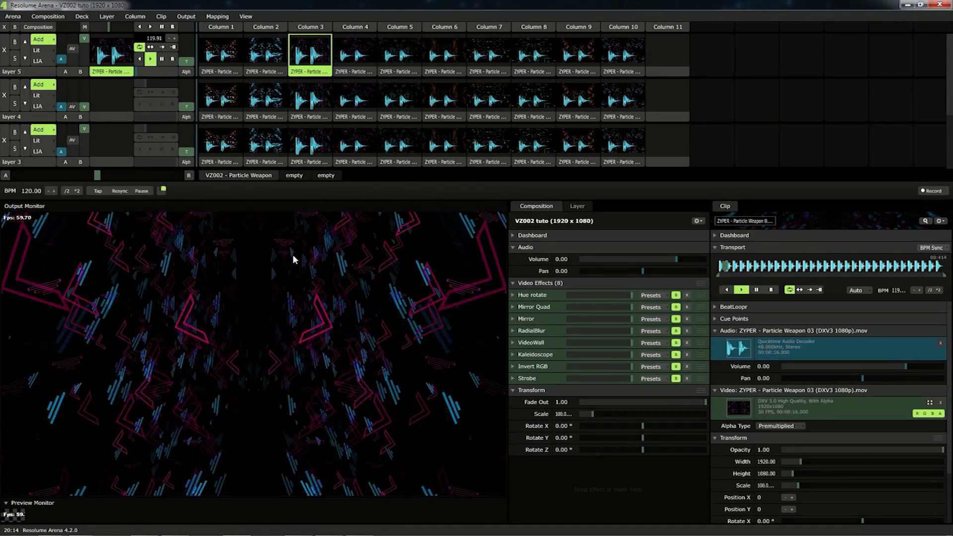
click(65, 191)
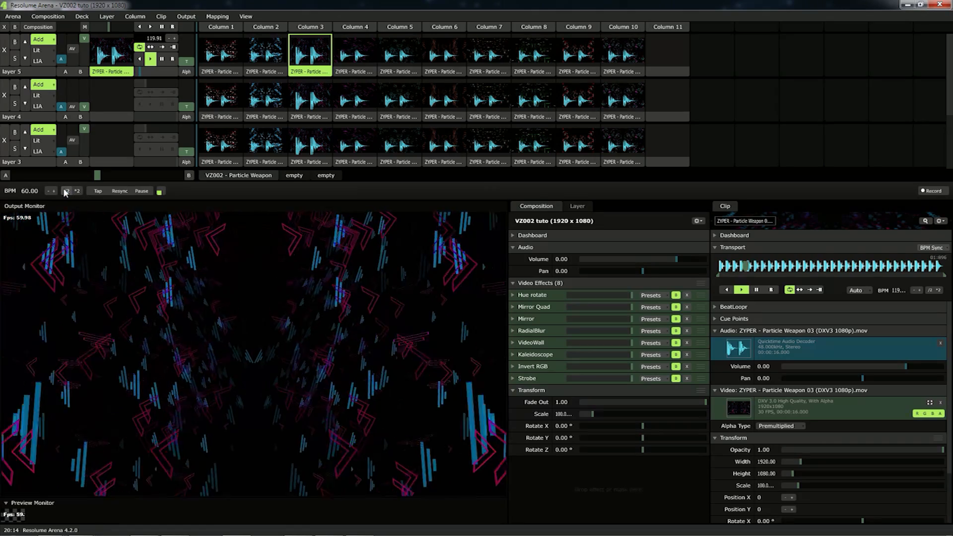
click(66, 191)
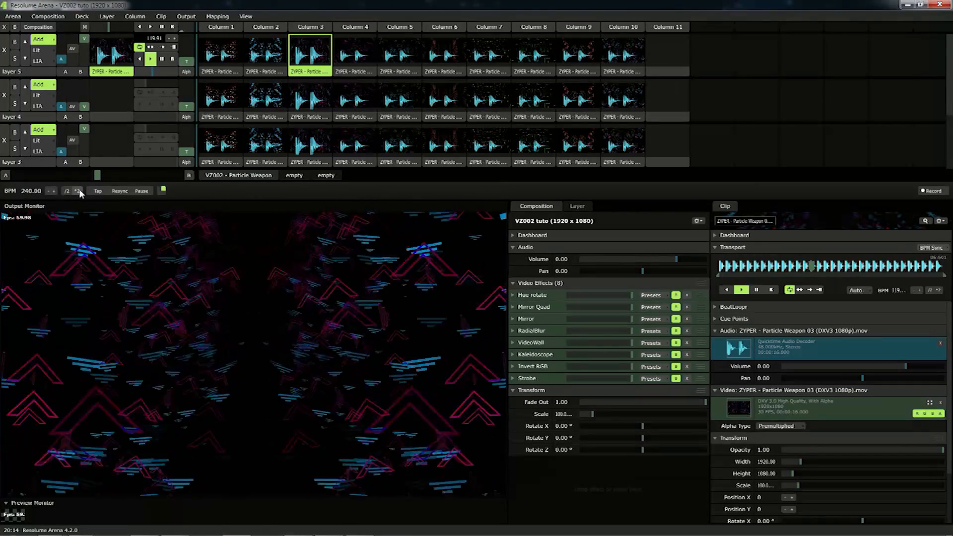
Play the Column 4 clip on layer 5, halve the composition tempo to 30 BPM and double it back to 120.
click(350, 65)
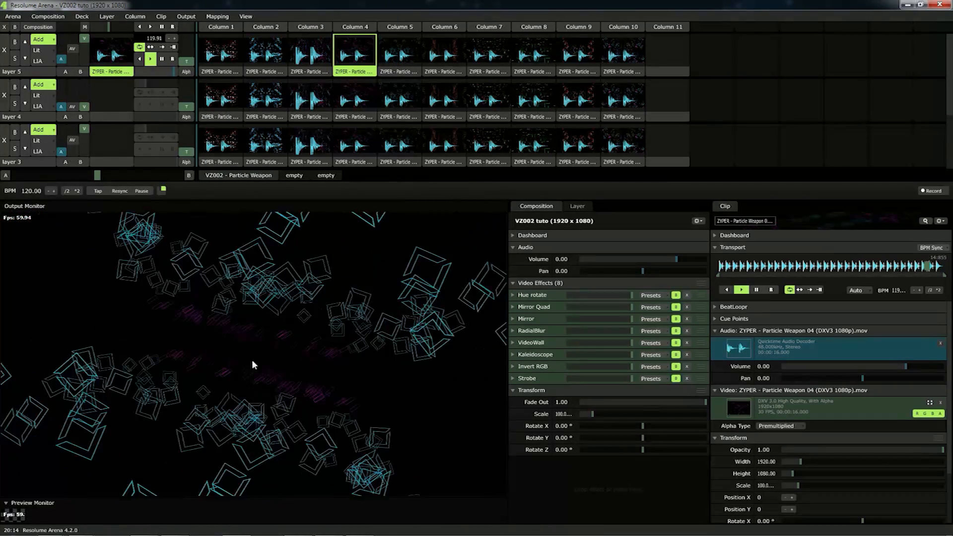
click(70, 192)
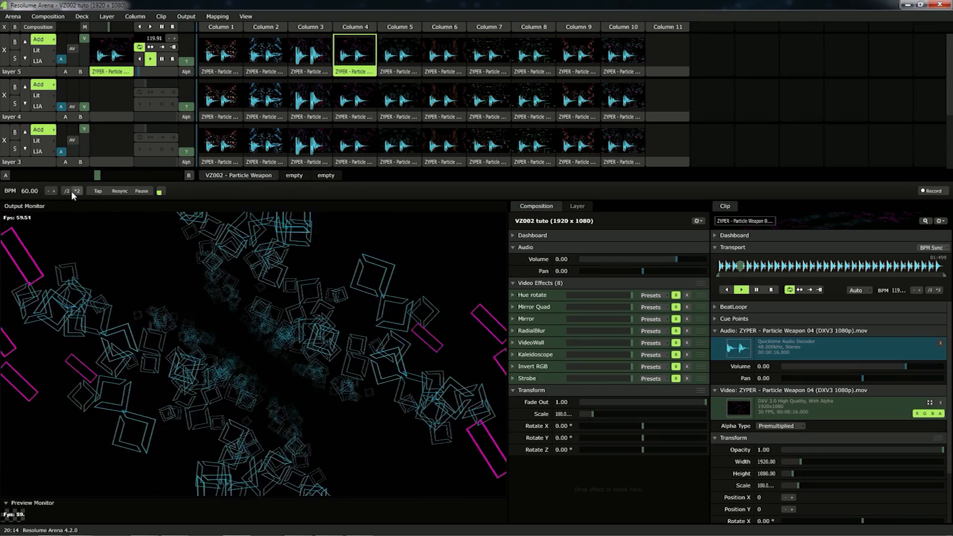
click(68, 191)
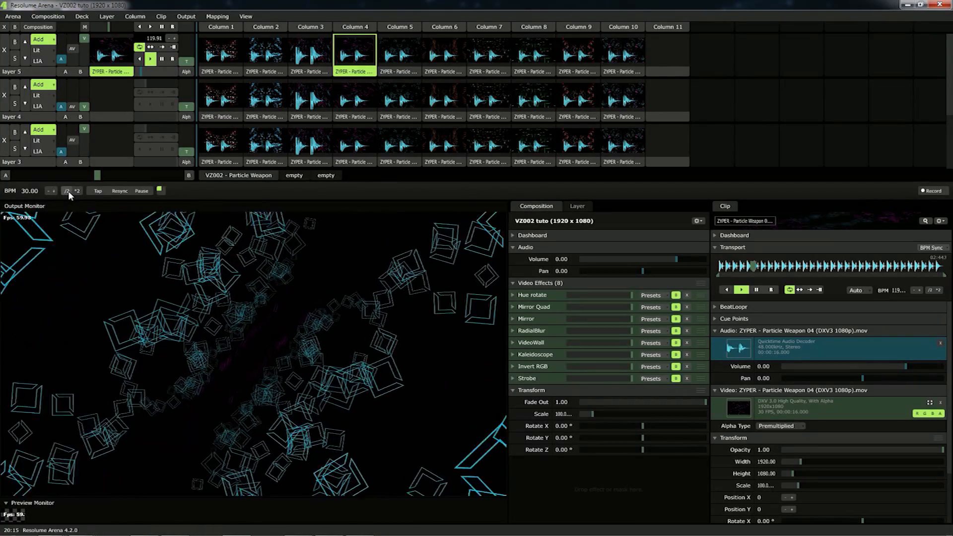
click(78, 191)
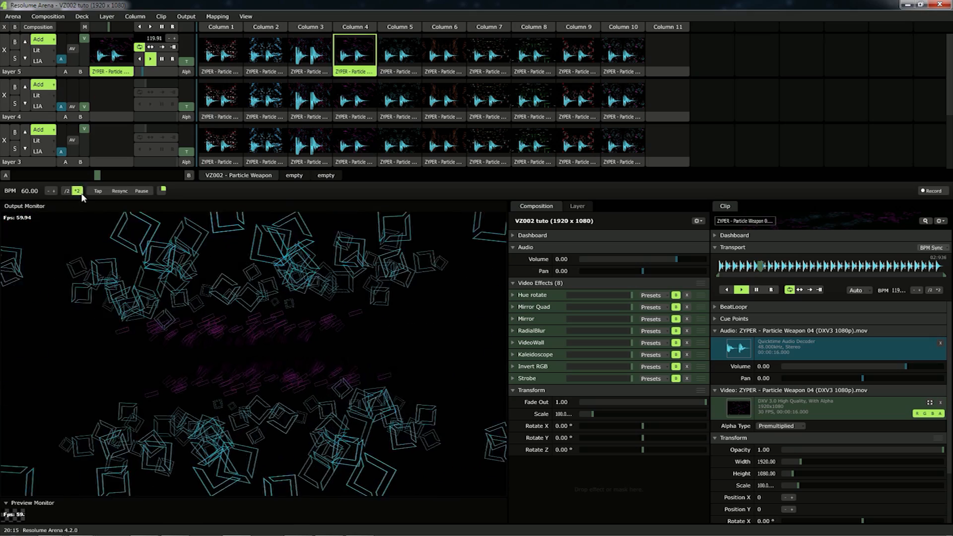
click(79, 192)
Play the Column 5 clip on layer 5, halve the composition tempo to 60 BPM and double it back to 120.
click(415, 44)
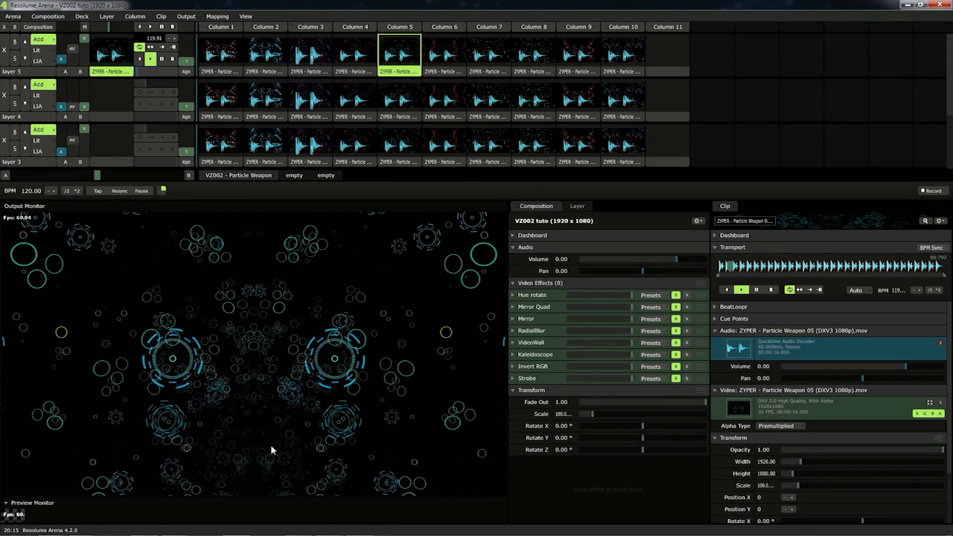
click(66, 192)
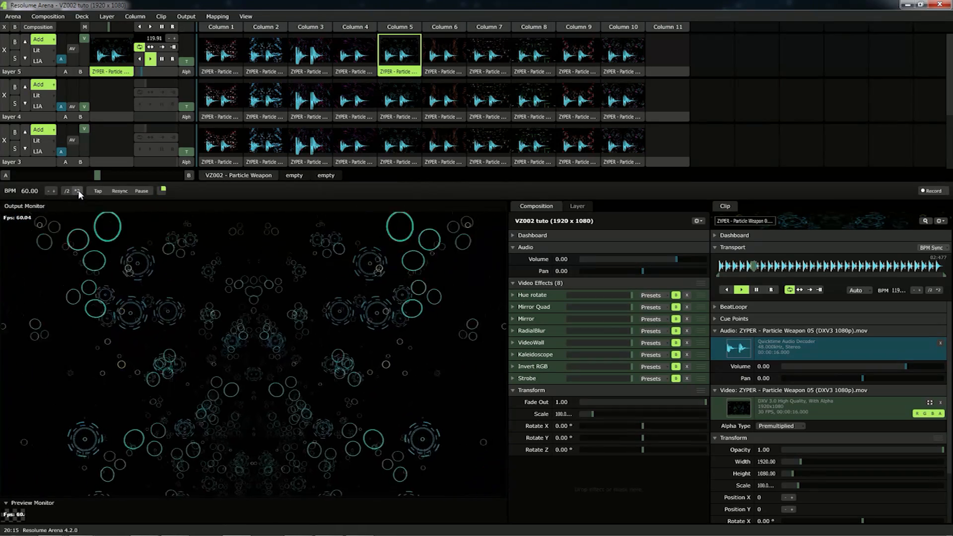
click(79, 190)
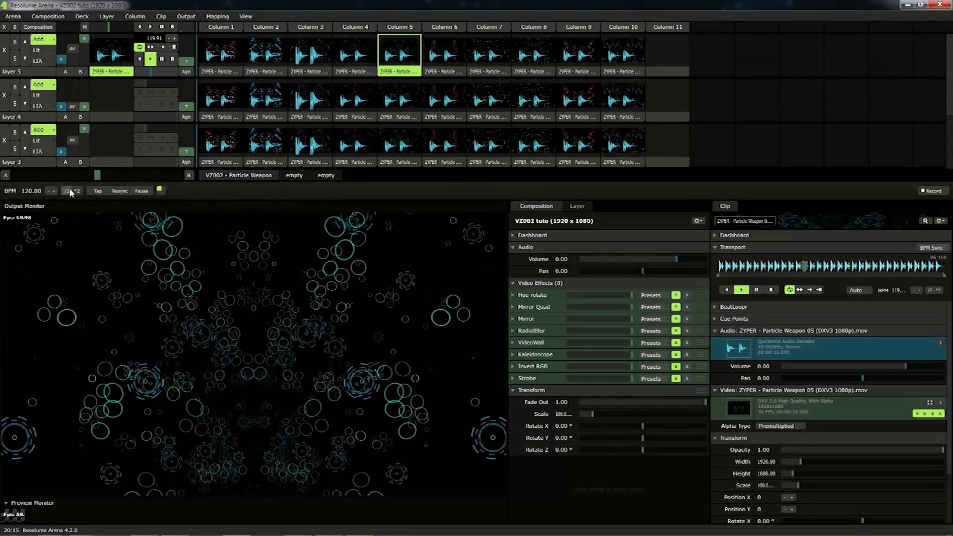
Play the Column 6 clip on layer 5 and switch the composition tempo to 240, 60 and back to 120 BPM.
click(436, 70)
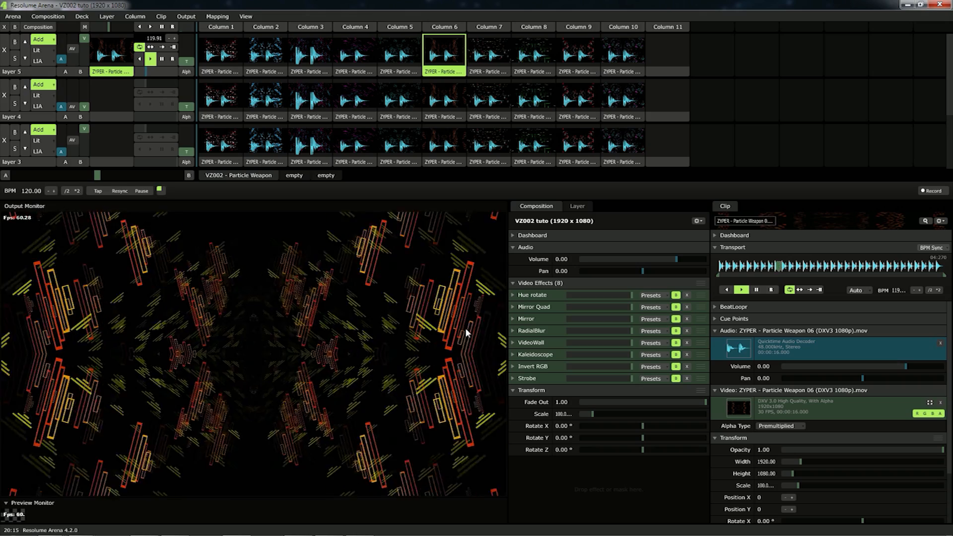
click(77, 191)
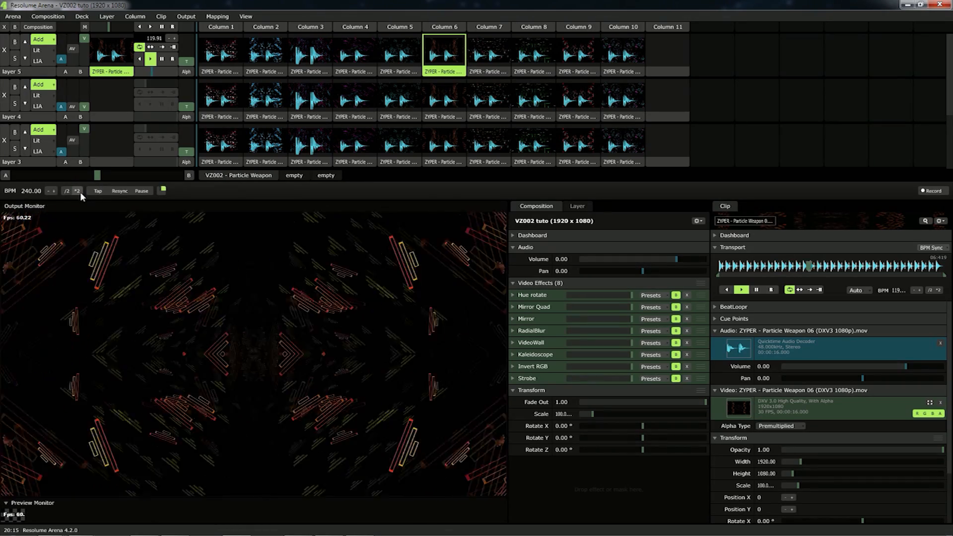
click(66, 191)
click(67, 191)
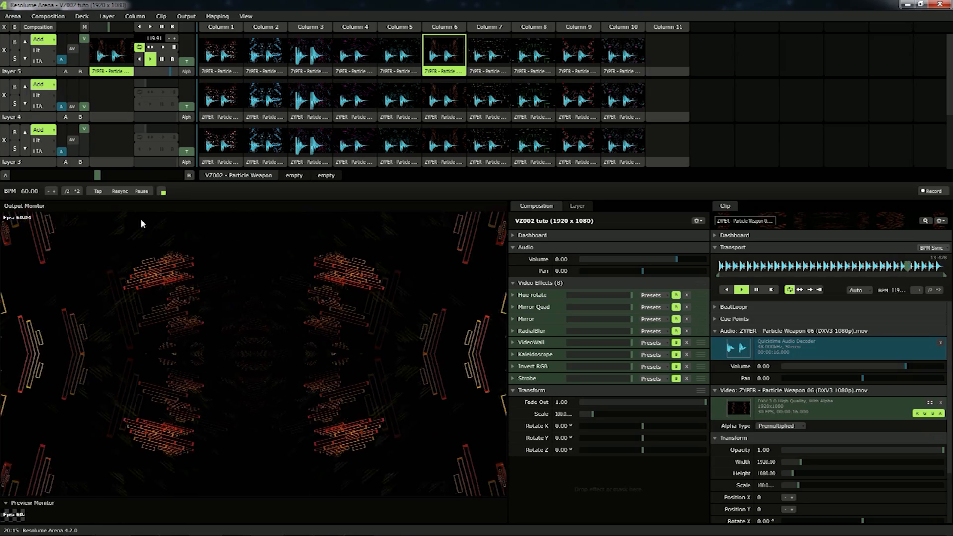
click(77, 191)
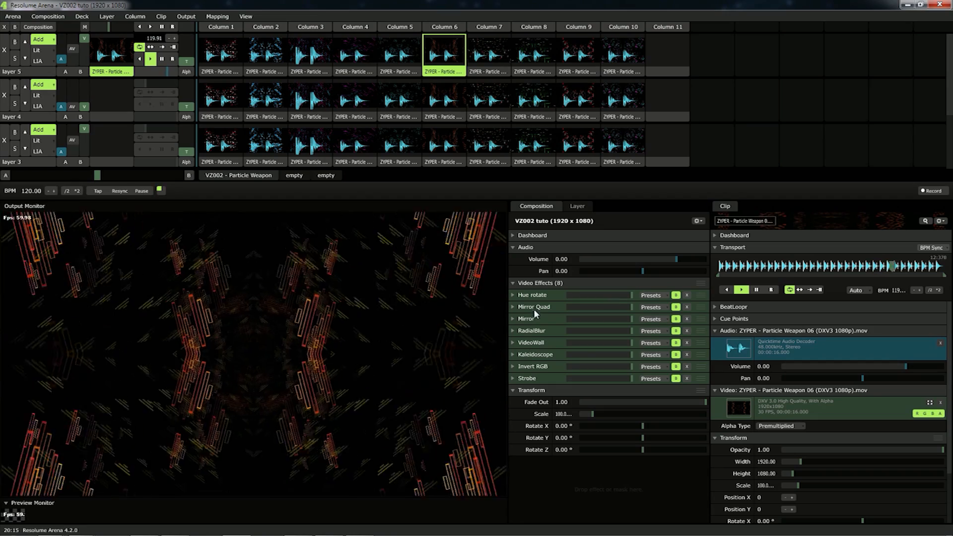
Activate the composition's Hue rotate effect and set its Hue Rotate value to 0.43.
click(528, 295)
click(675, 295)
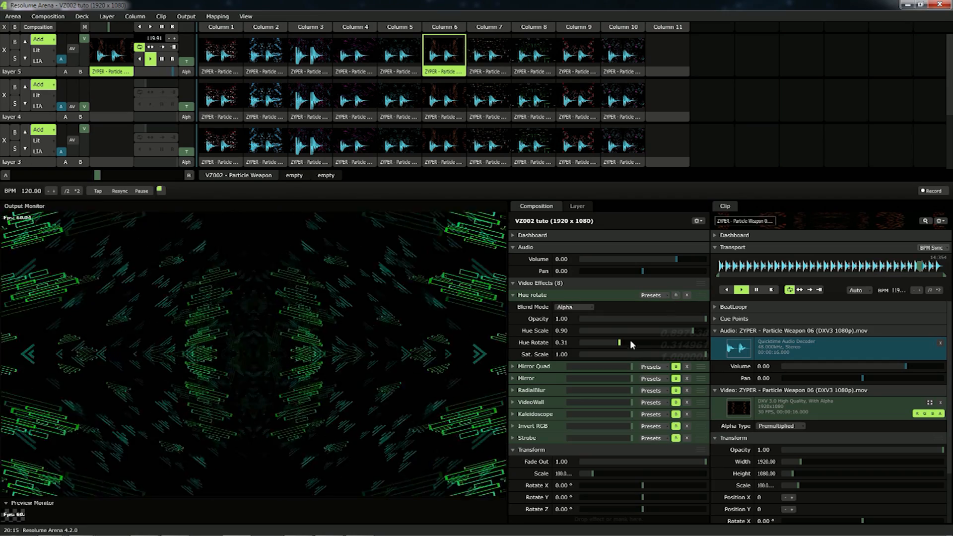
mouse_move(625, 340)
mouse_down()
mouse_move(694, 342)
mouse_move(635, 347)
mouse_up()
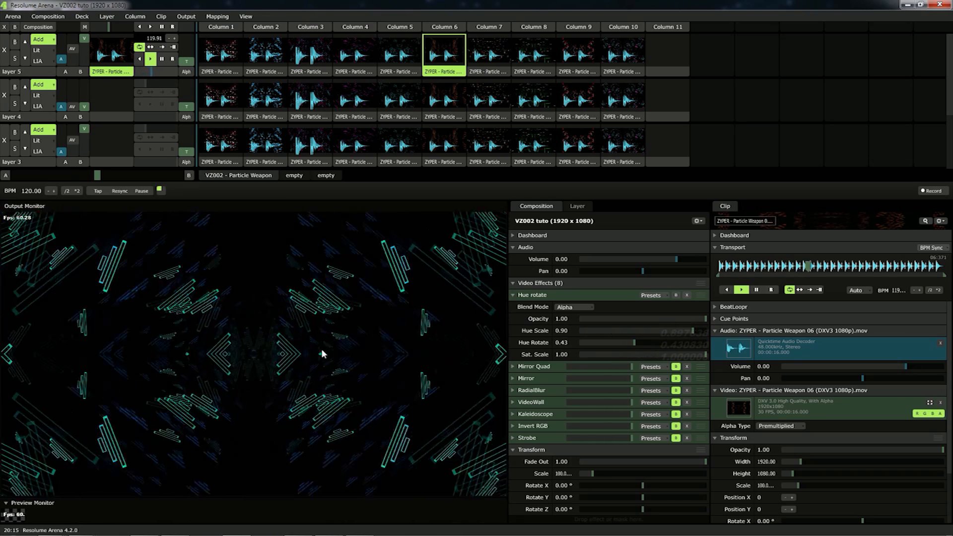
Switch layer 5 to the Column 3 clip and set the effect's Hue Rotate value to 0.66.
click(400, 51)
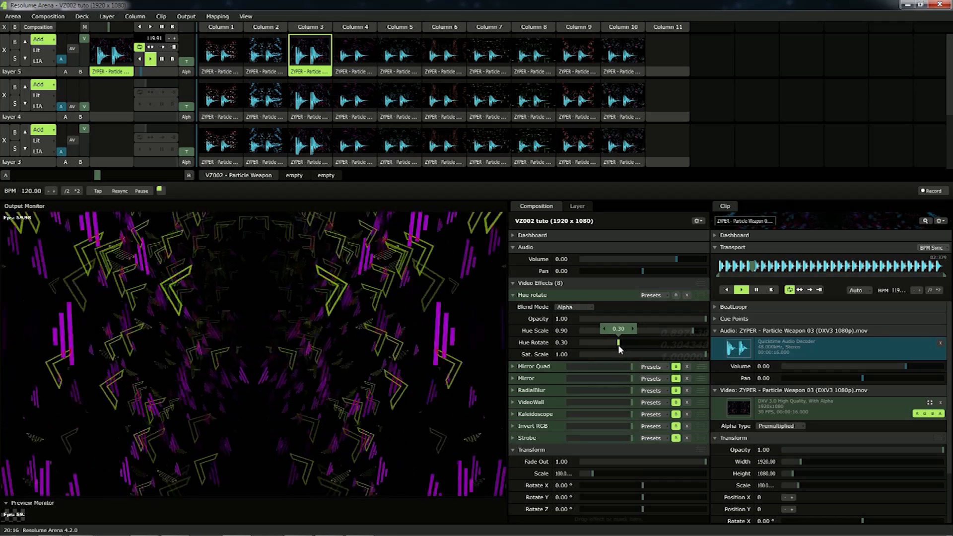
drag(660, 348, 663, 348)
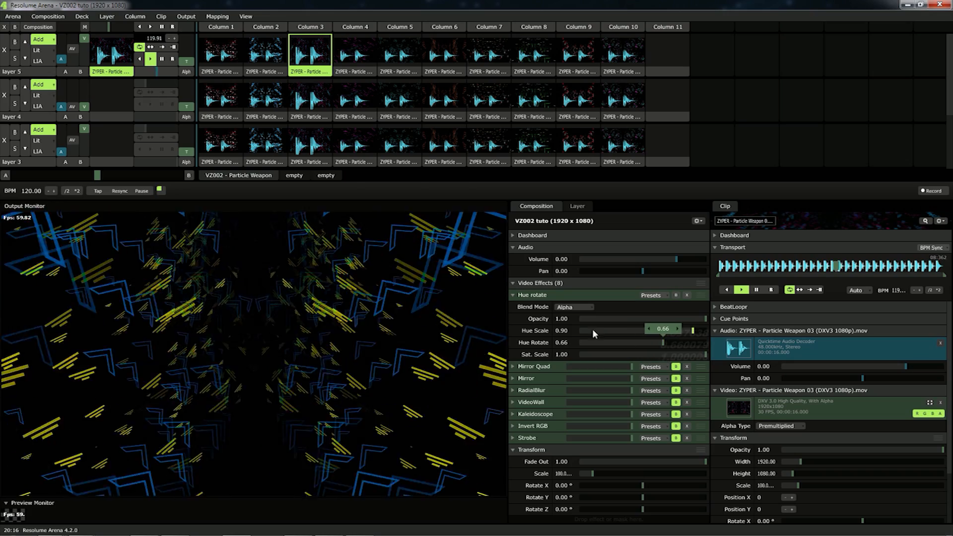
Bypass the Hue rotate effect with its Hue Rotate value set to 0.45, and play the Column 7 clip on layer 5.
click(530, 297)
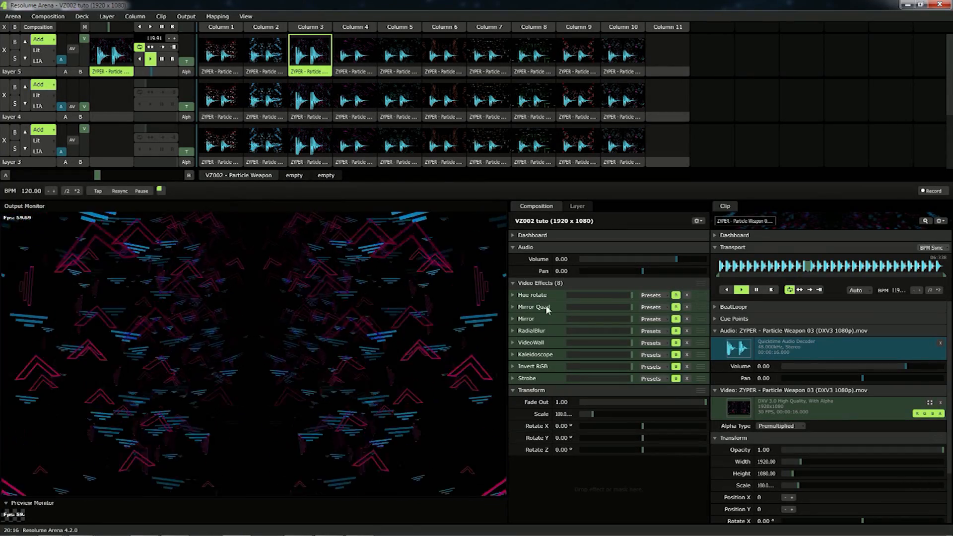
click(535, 295)
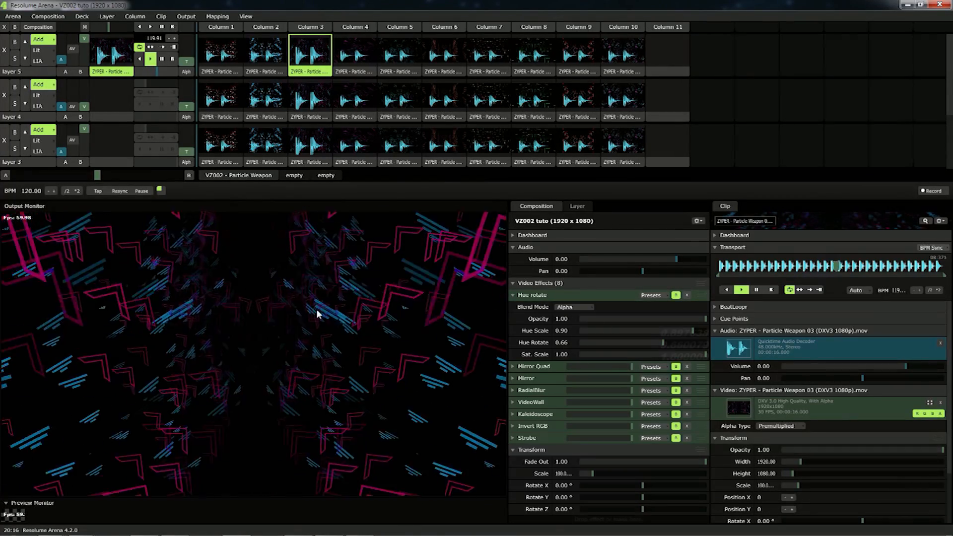
click(673, 295)
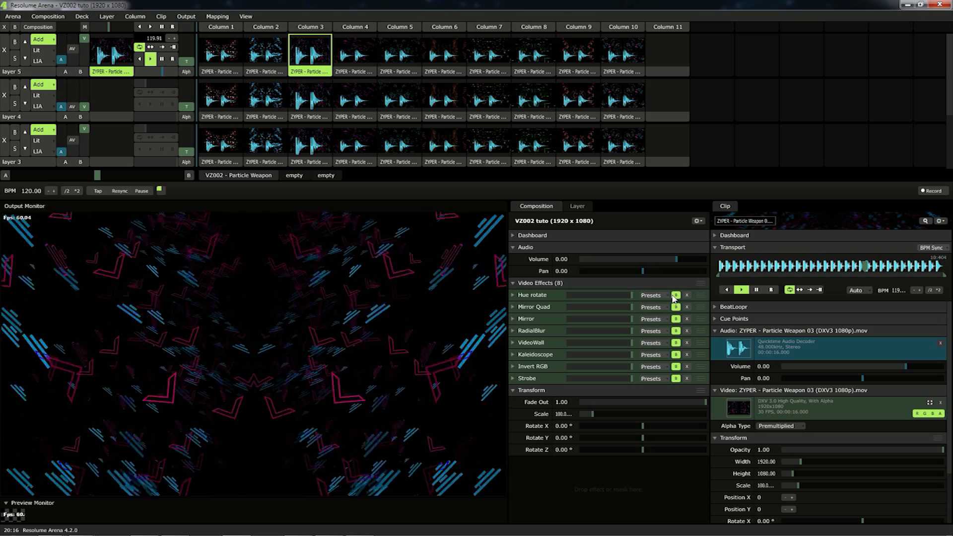
click(535, 295)
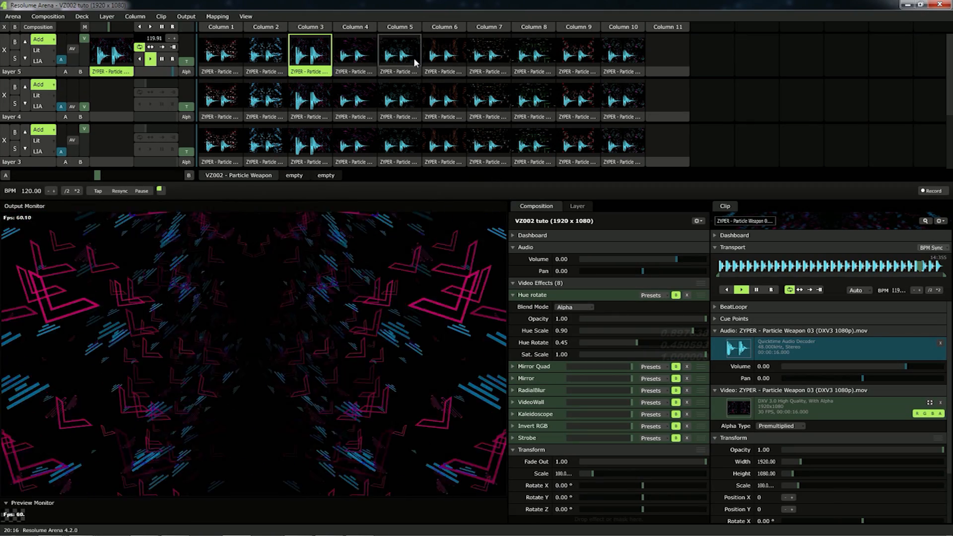
click(497, 54)
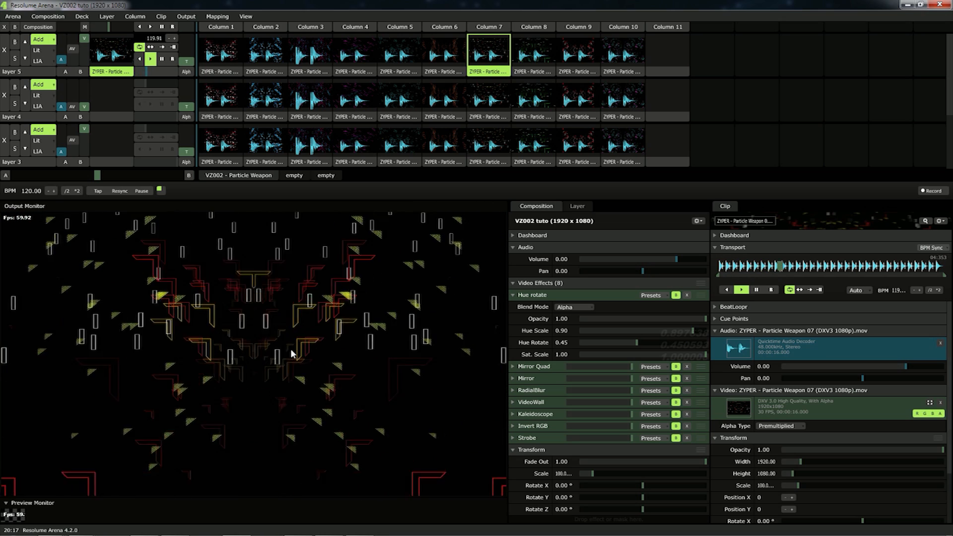
Switch the composition tempo to 60 and back to 120 BPM, and play the Column 8, 9, 1 and 9 clips on layer 5.
click(67, 191)
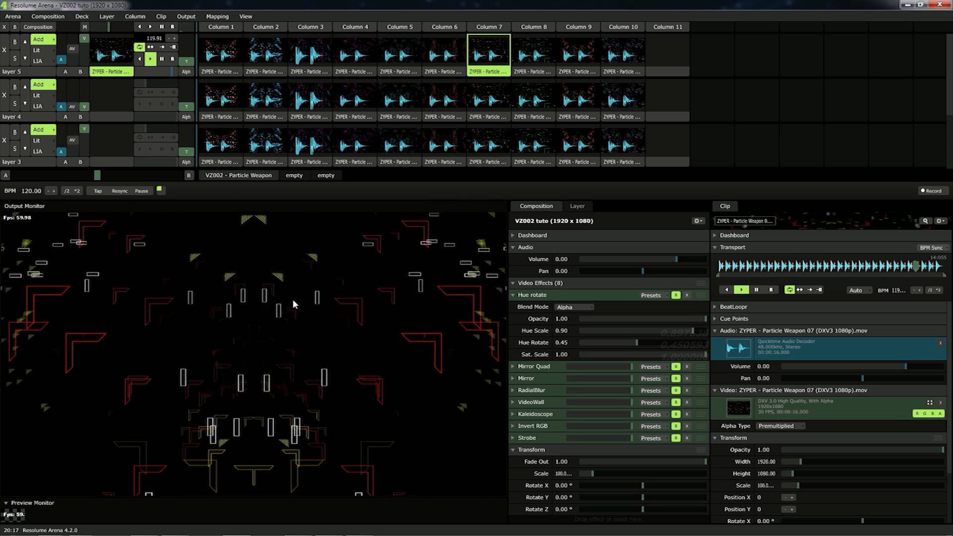
click(78, 191)
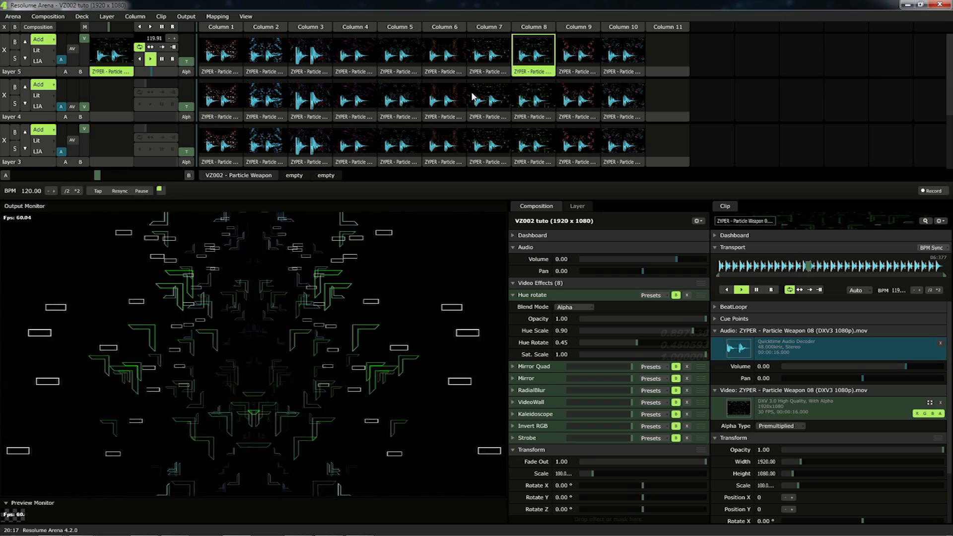
click(578, 48)
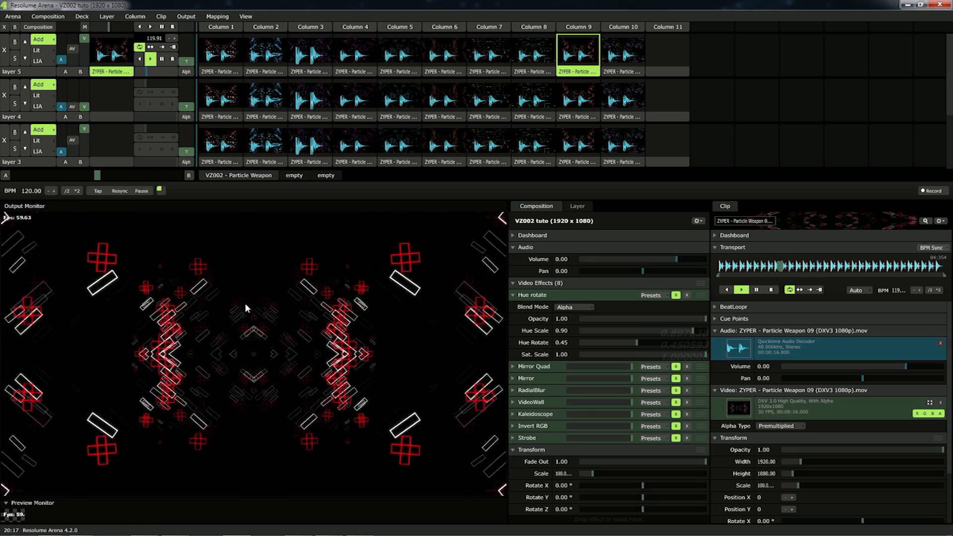
click(231, 58)
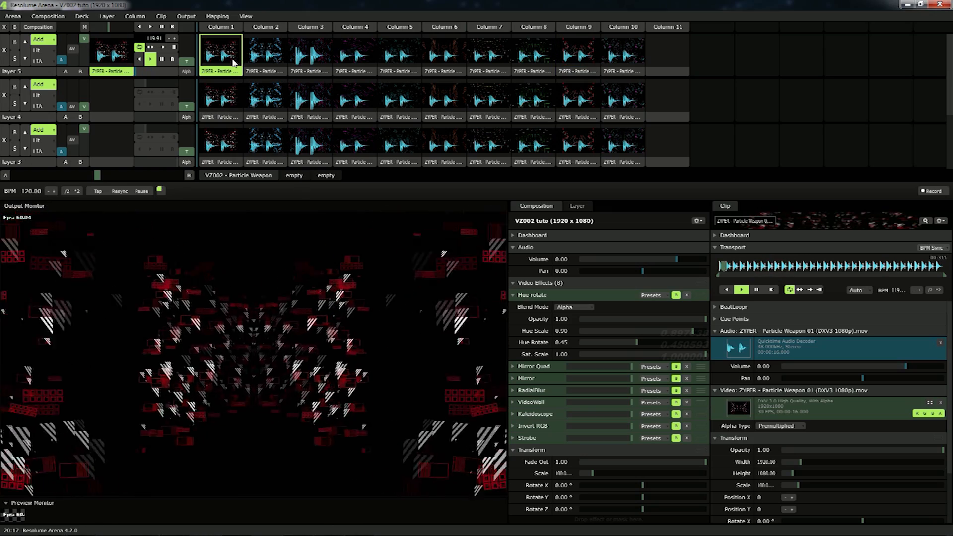
click(576, 51)
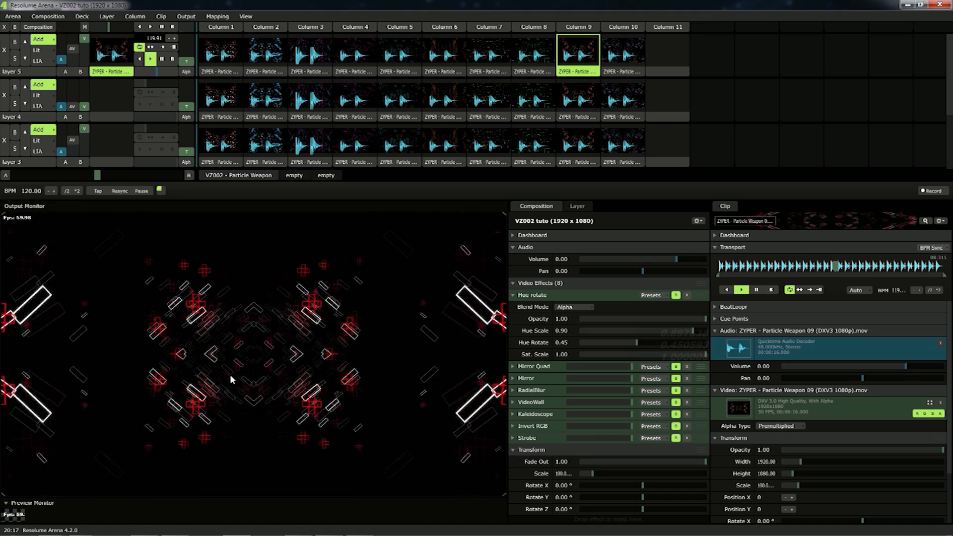
Play the Column 10 clip on layer 5 and switch the composition tempo to 60 and back to 120 BPM.
click(626, 60)
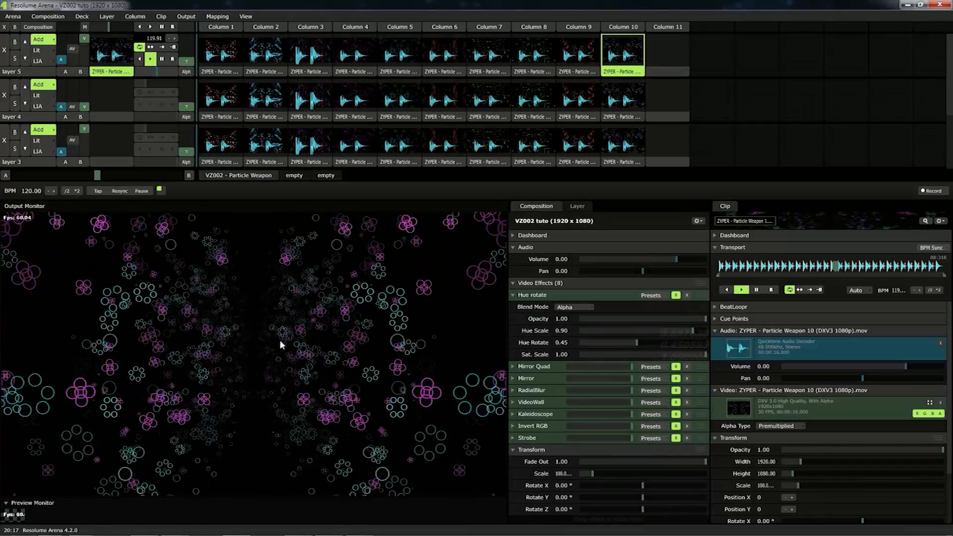
click(65, 191)
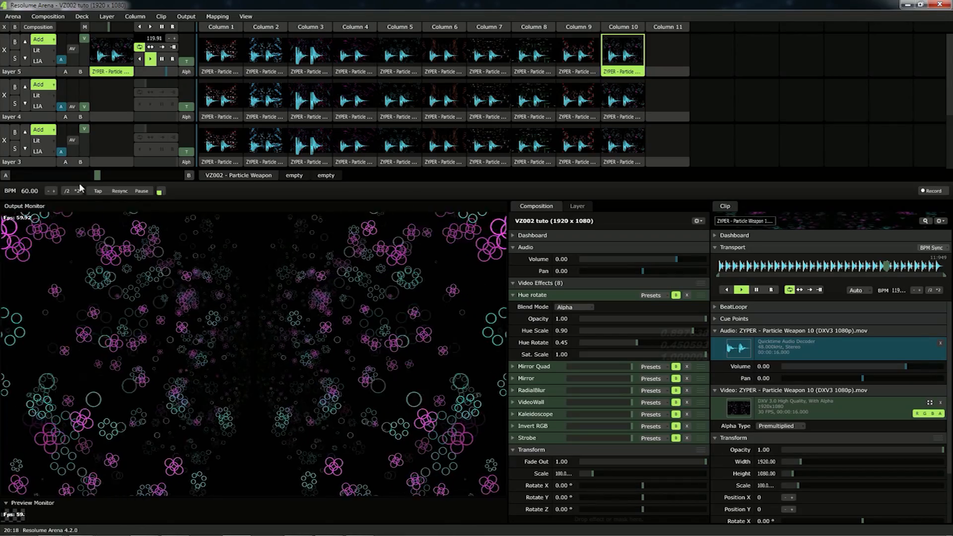
click(76, 191)
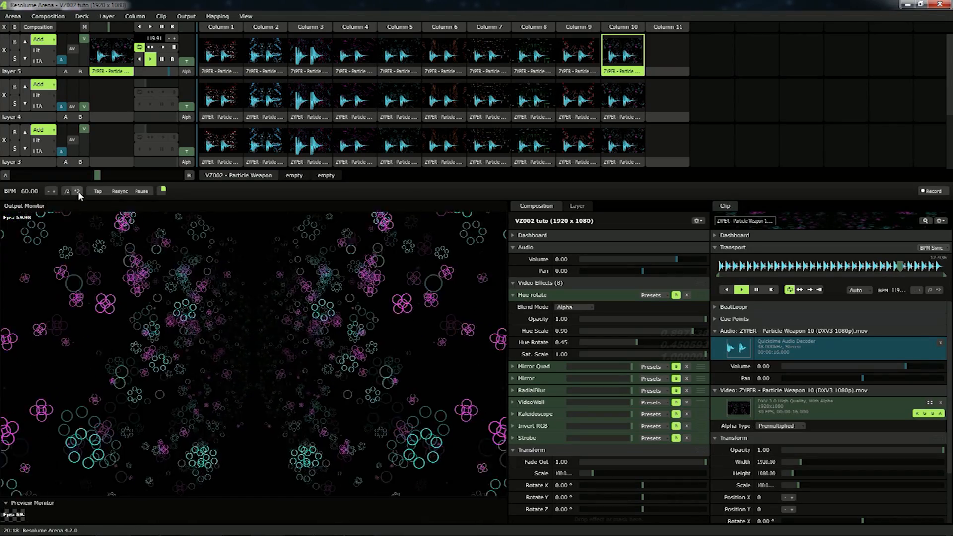
Play the Column 1, 2, 9, 6 and again 9 clips in turn on layer 5.
click(220, 51)
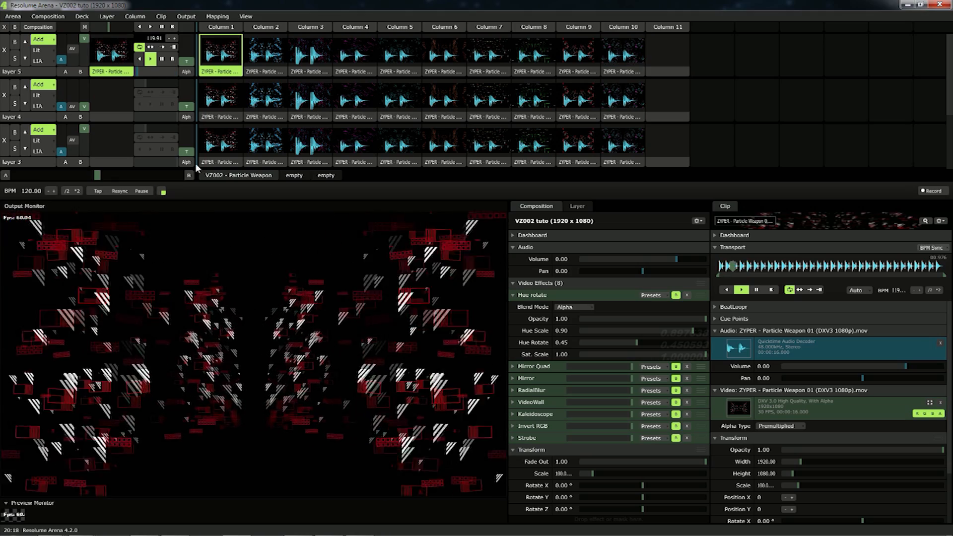
click(253, 48)
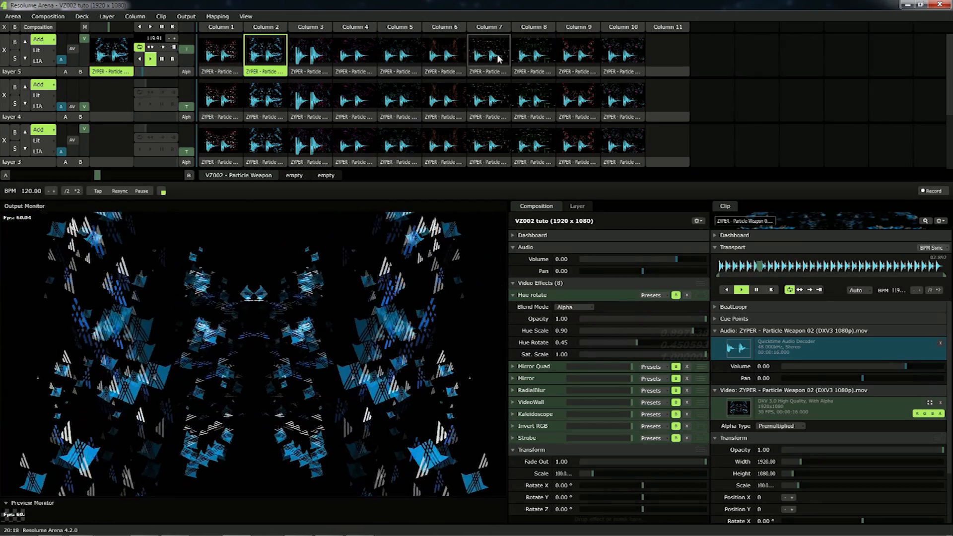
click(573, 54)
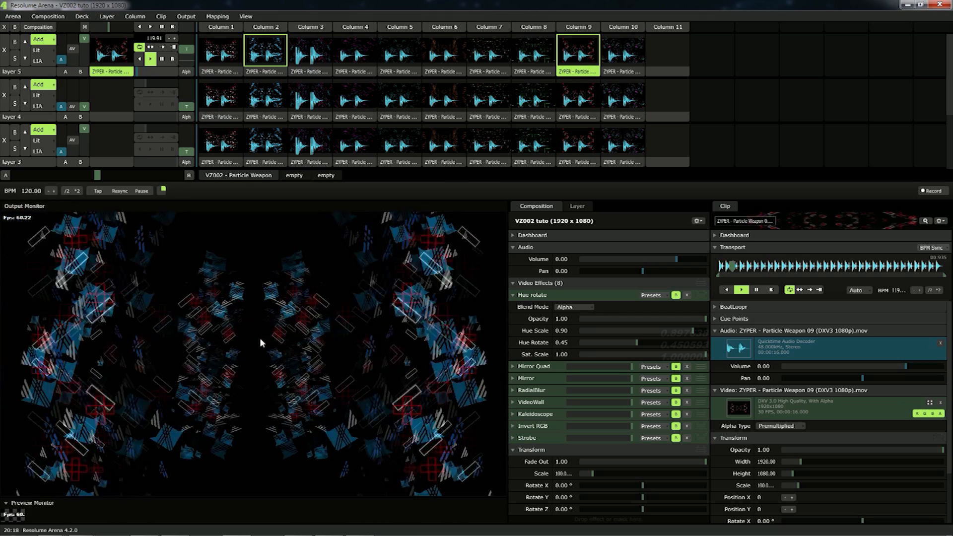
click(450, 57)
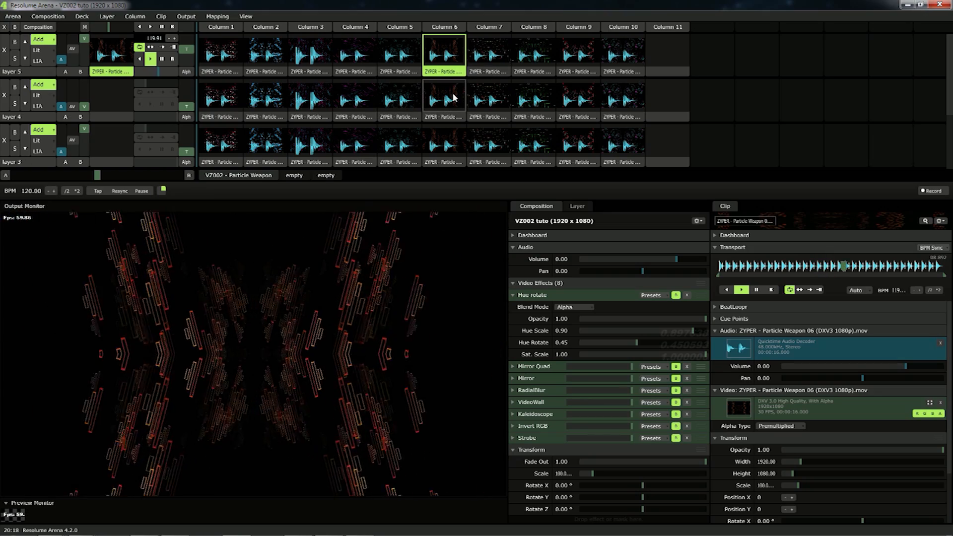
click(582, 61)
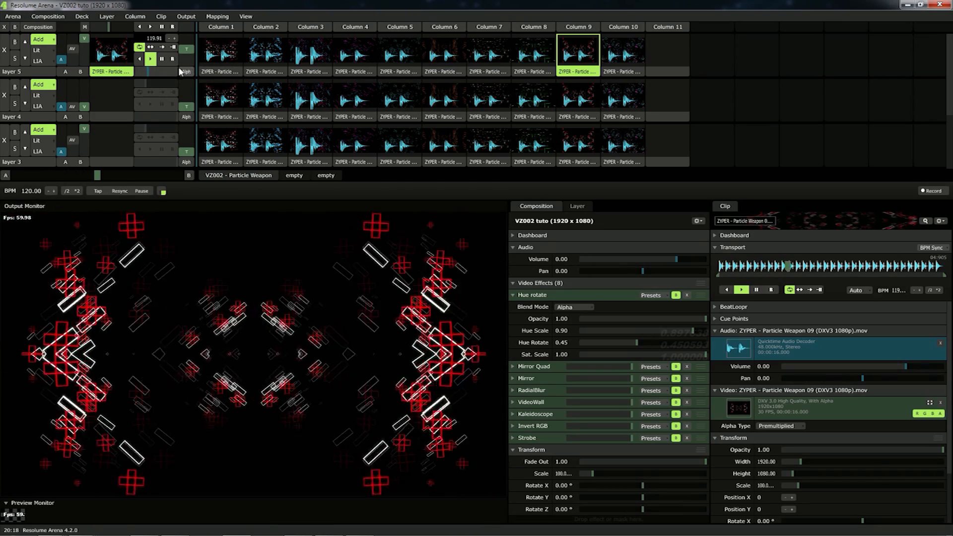
Clear layer 5 and play the Column 1, 2 and 3 clips in turn on layer 4.
drag(85, 39, 94, 102)
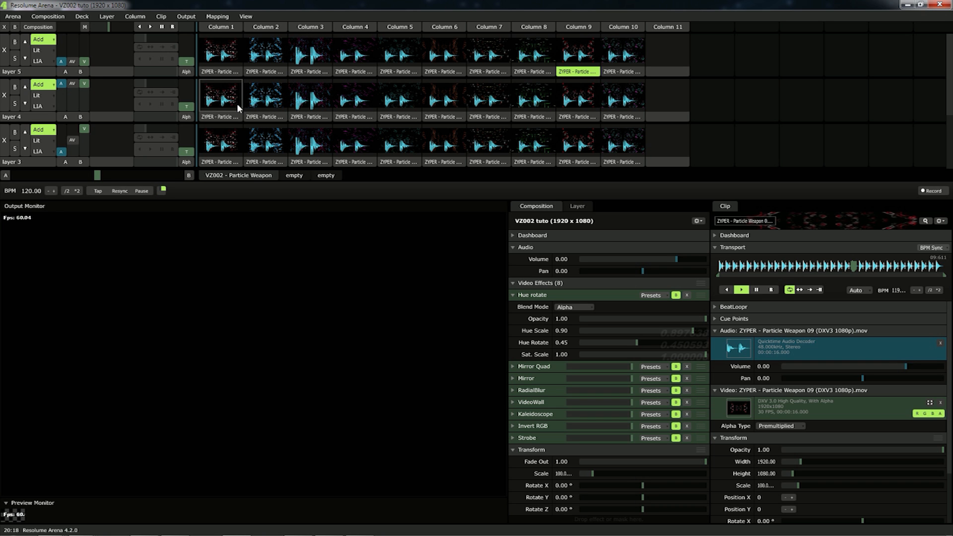
click(221, 99)
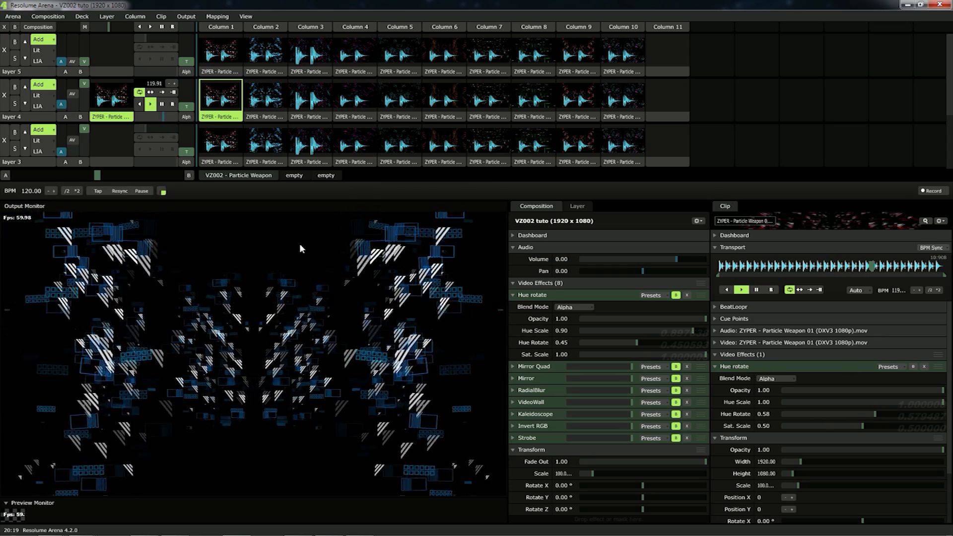
click(265, 97)
click(310, 97)
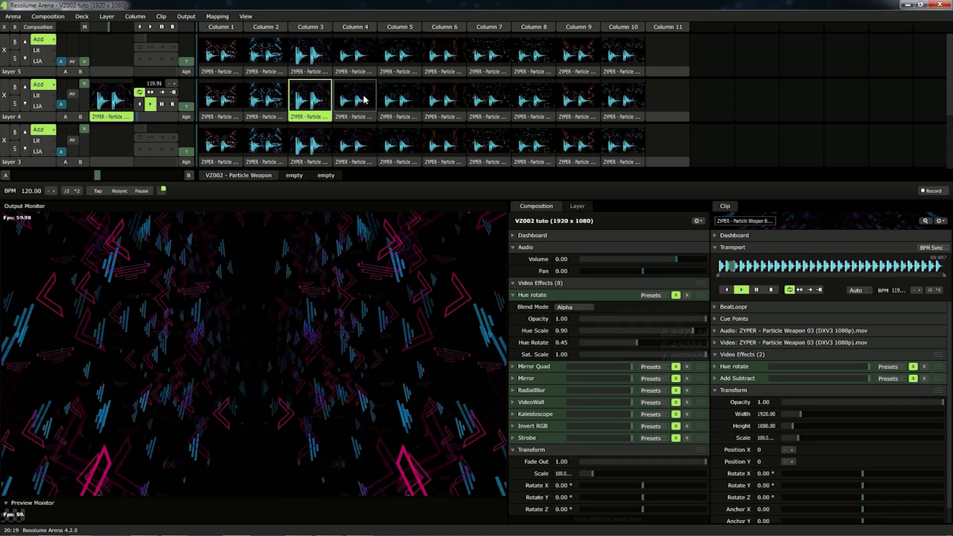
Play the Column 4 and Column 5 clips on layer 4, setting Sat. Scale to 1.00 in each clip's Hue rotate effect.
click(363, 100)
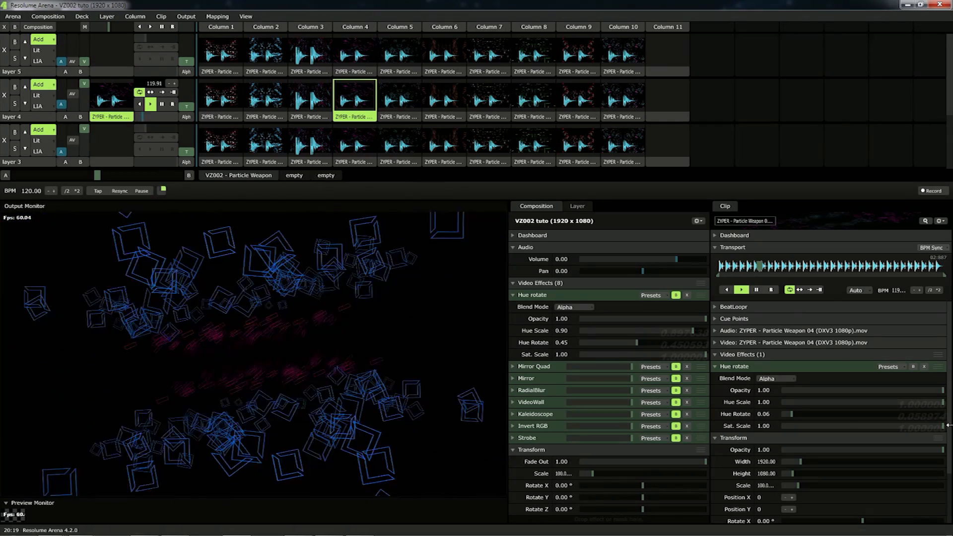
drag(877, 425, 941, 426)
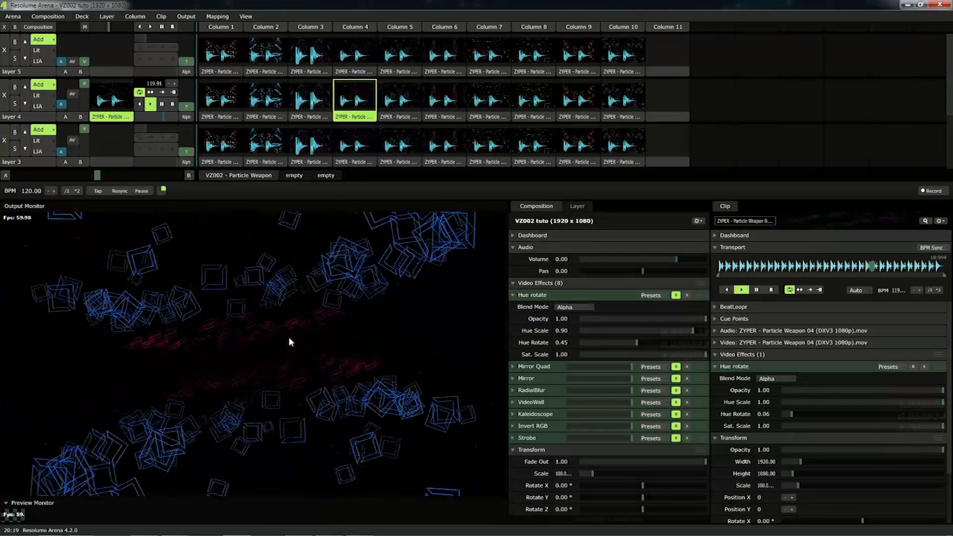
click(400, 98)
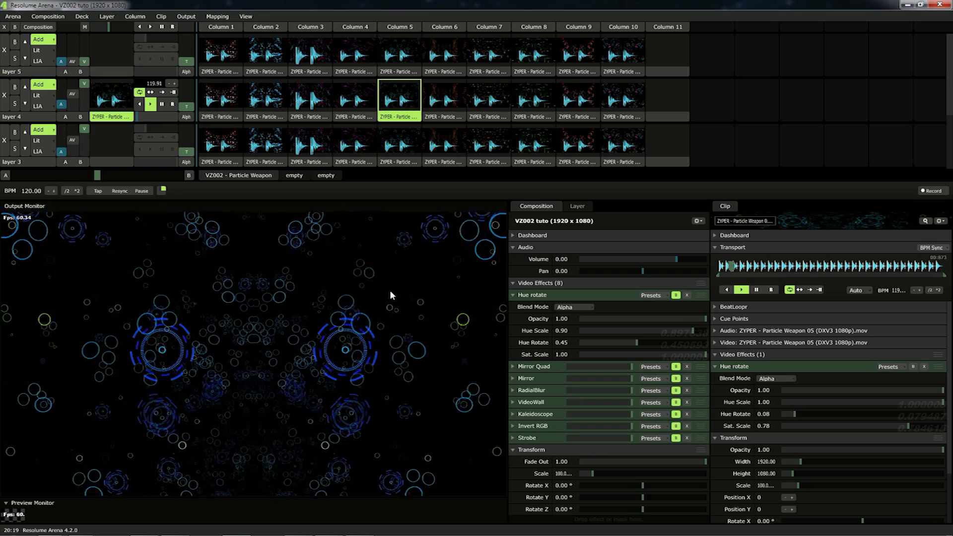
drag(888, 425, 943, 428)
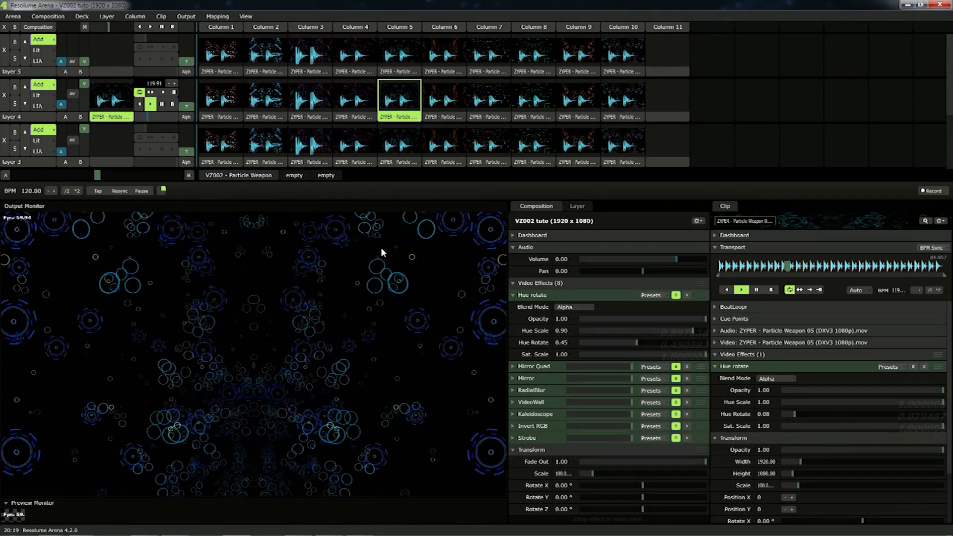
Play the Column 6 through Column 10 clips in turn on layer 4.
click(444, 107)
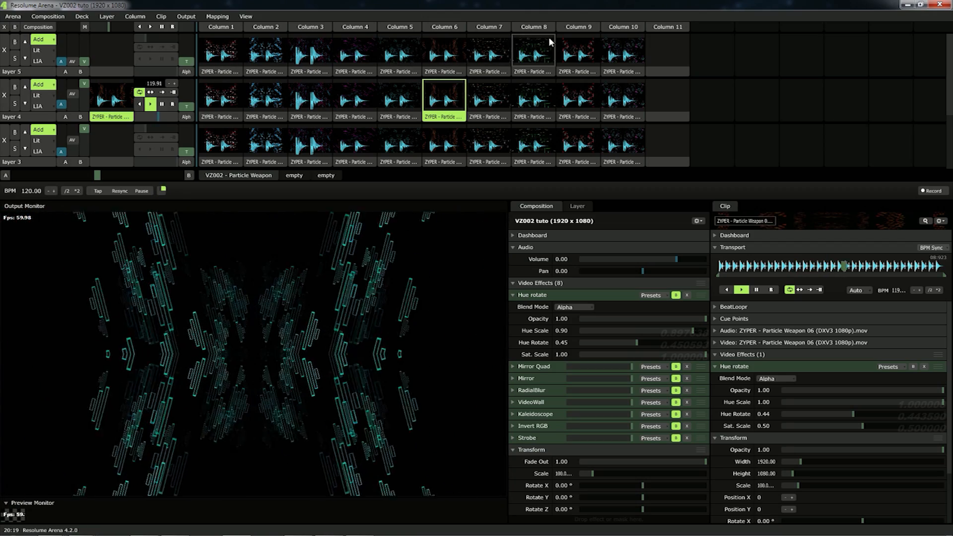
click(492, 98)
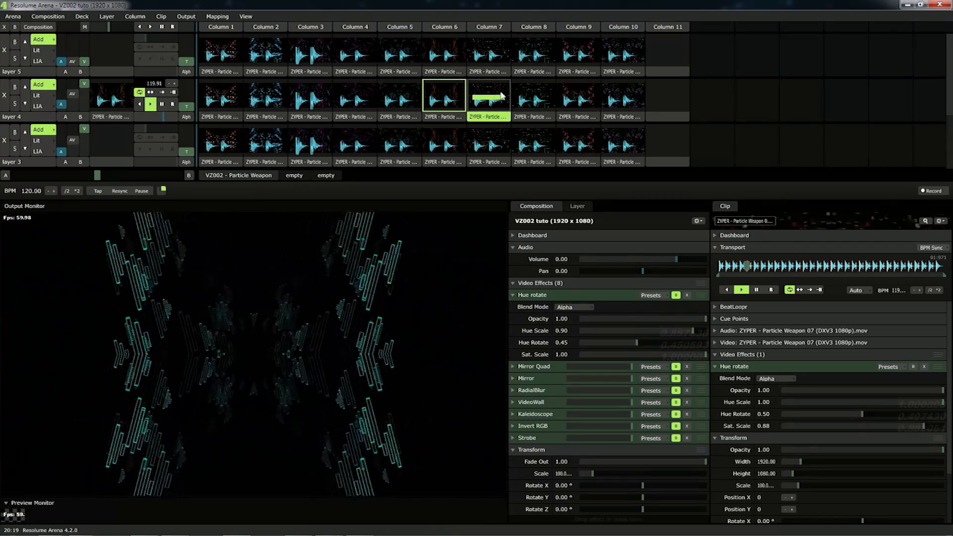
click(535, 99)
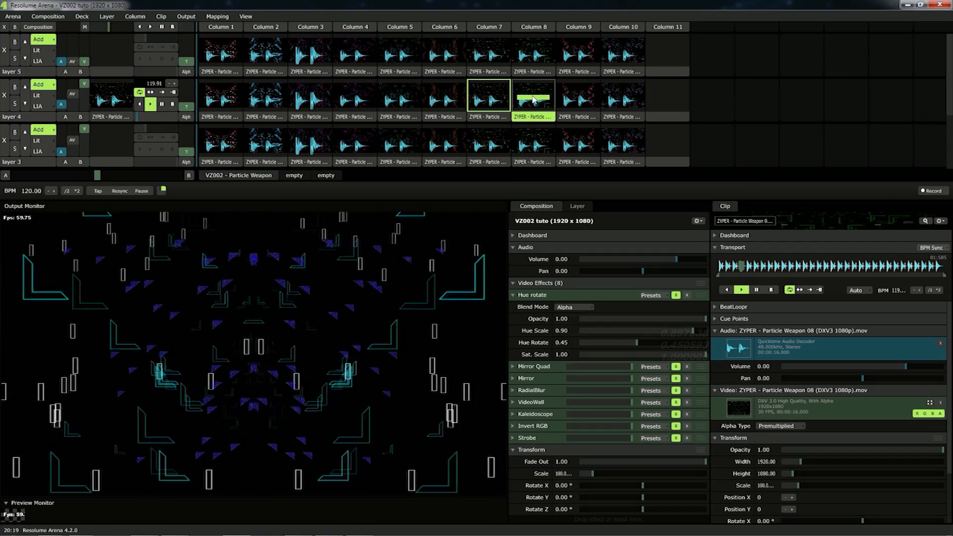
click(586, 98)
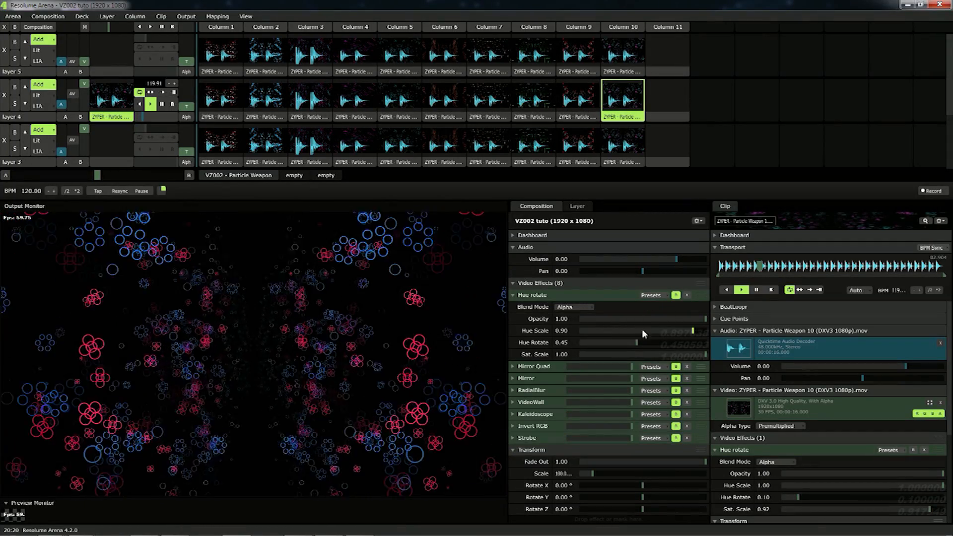
Activate the composition's Hue rotate effect with Hue Rotate at 0.79, and play the Column 1, 2 and 5 clips on layer 4.
click(676, 296)
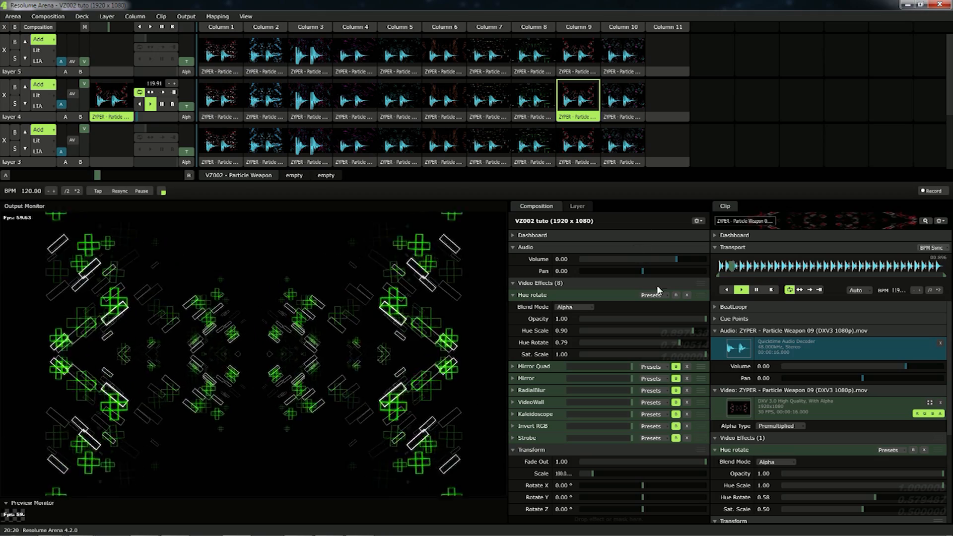
click(233, 106)
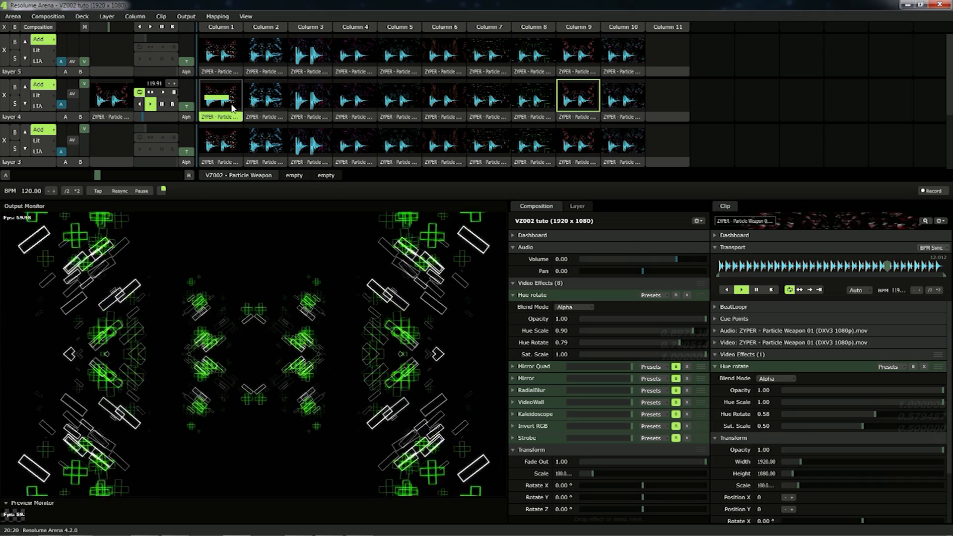
click(282, 101)
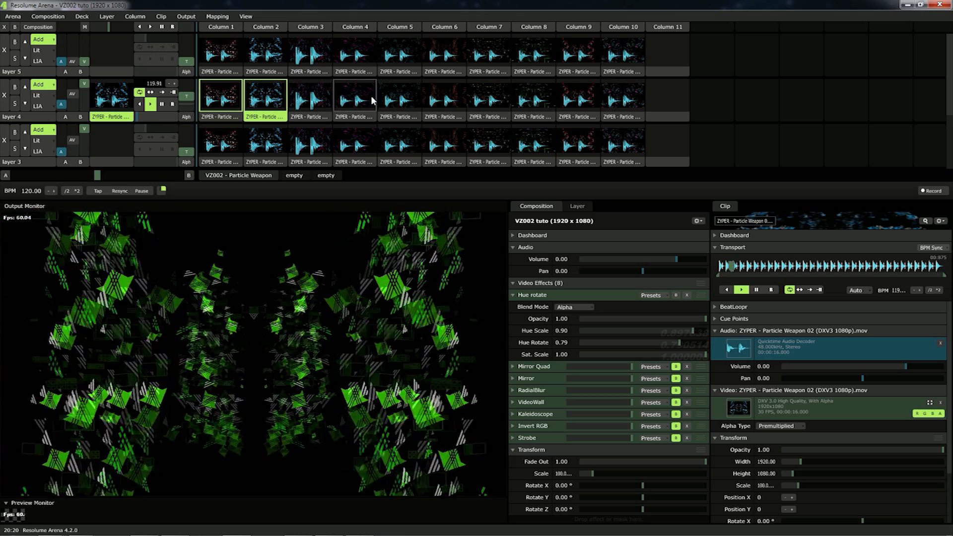
click(397, 99)
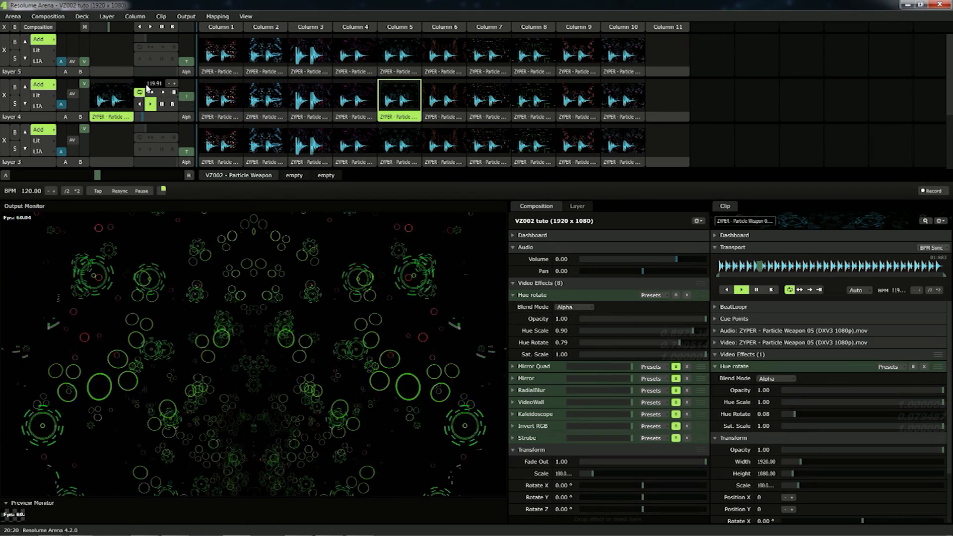
Clear layer 4 and lower its transition duration.
drag(74, 86, 85, 166)
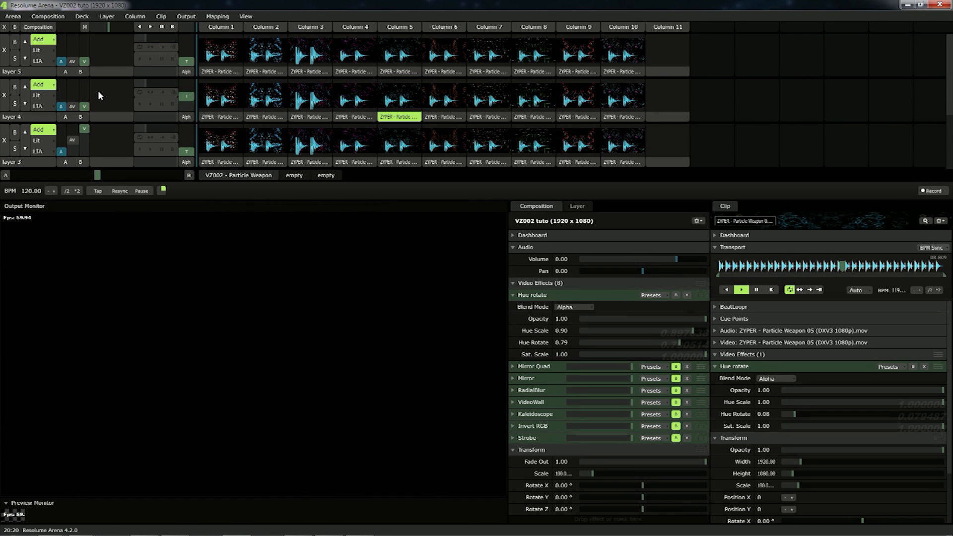
drag(187, 97, 184, 120)
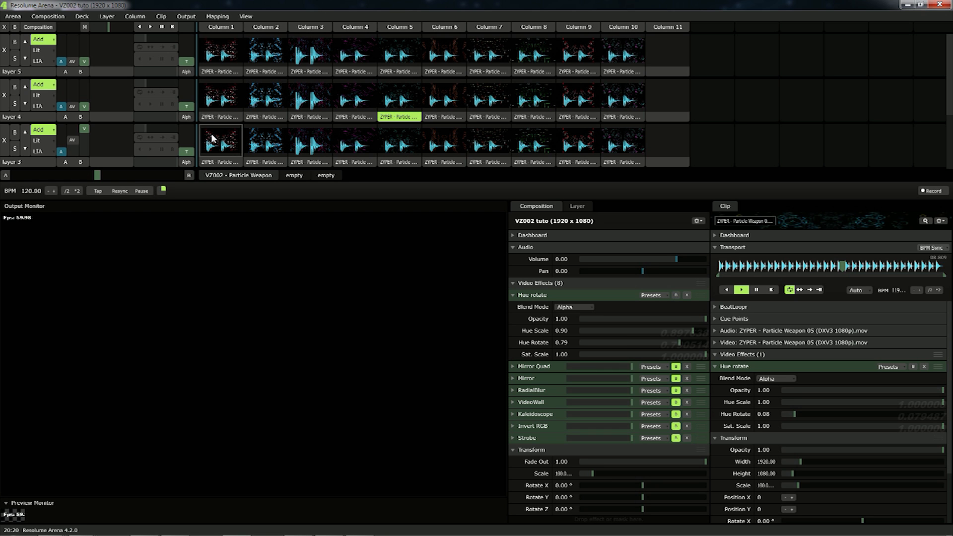
Play the Column 1 clip on layer 3, switching its playback to forward and back to reverse.
click(237, 146)
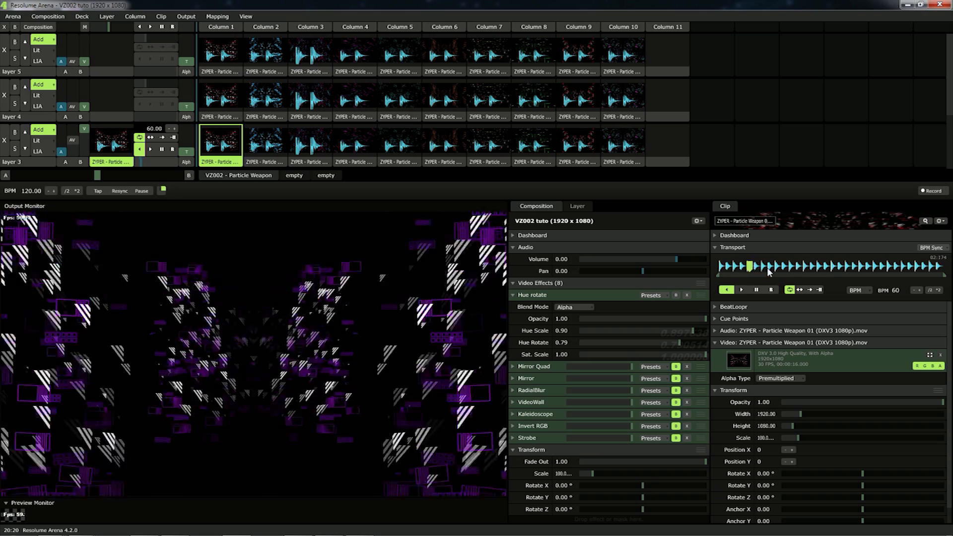
click(744, 290)
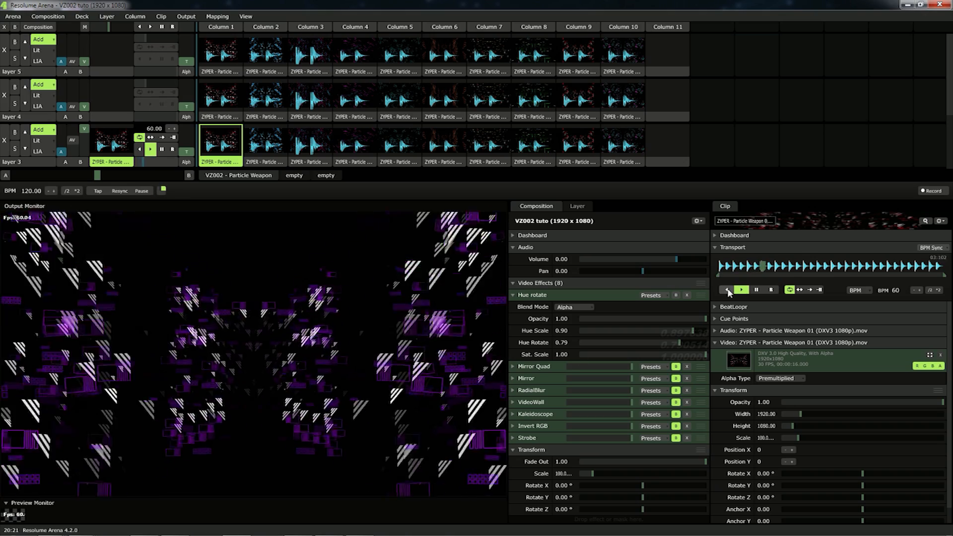
click(727, 290)
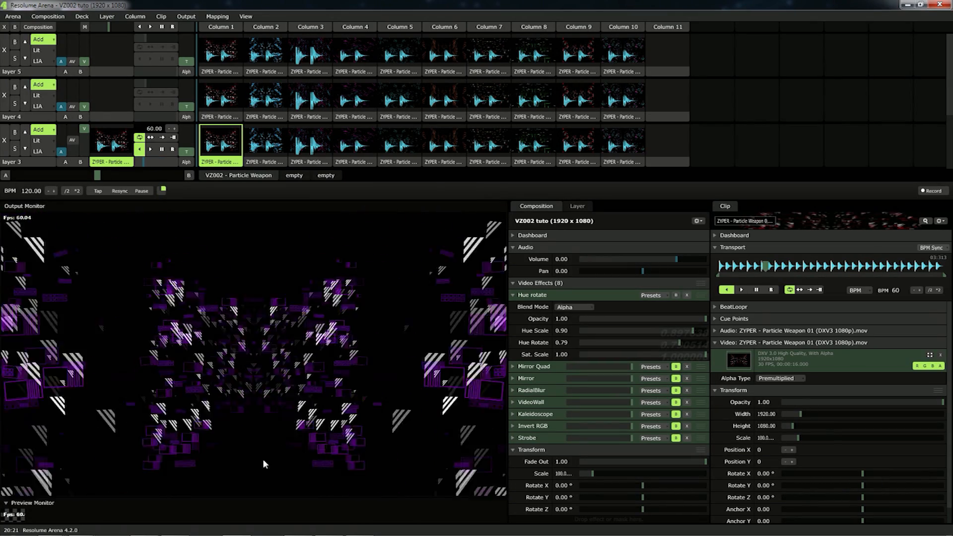
Play the Column 2 clip on layer 3 with the composition's Hue rotate effect bypassed and its Mirror effect activated.
click(261, 145)
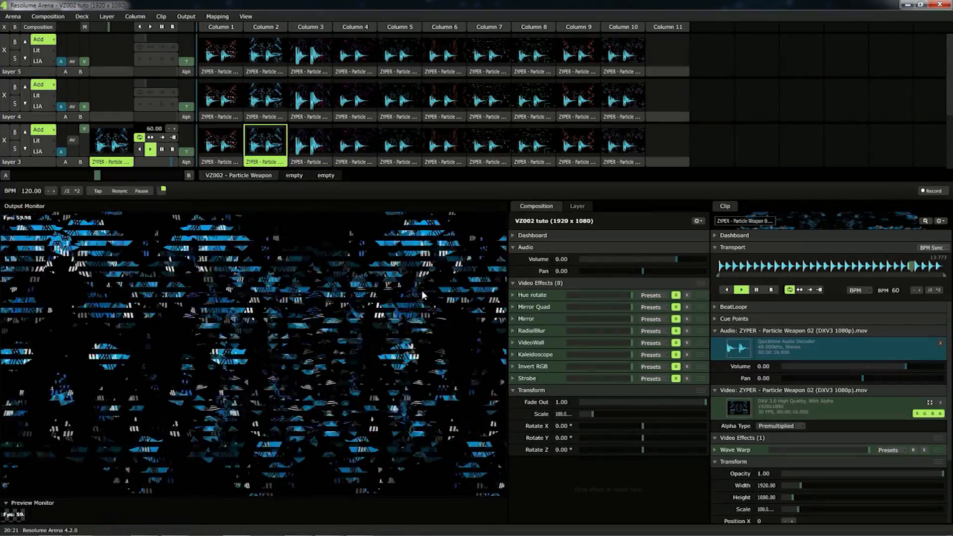
click(676, 319)
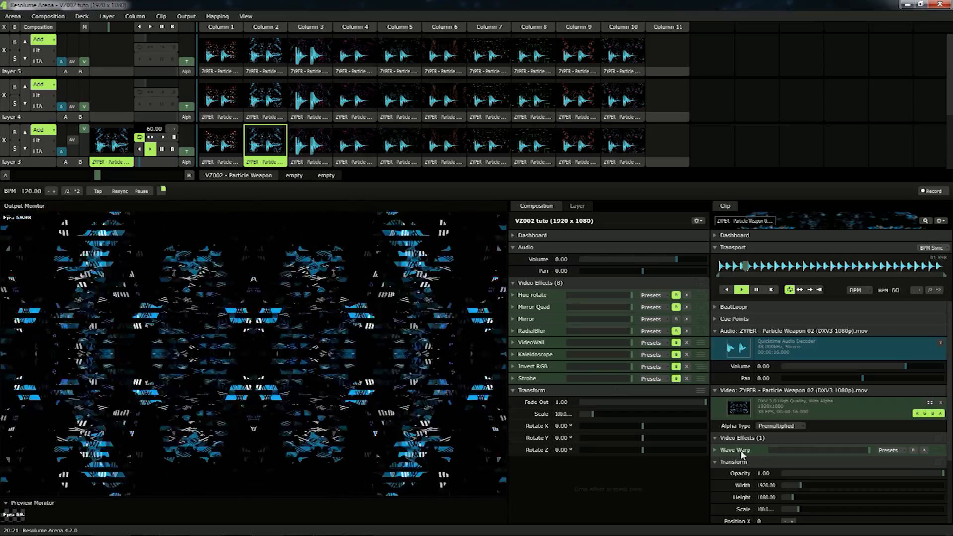
Bypass the composition's Mirror effect and play the Column 3, 4 and 5 clips on layer 3.
click(676, 320)
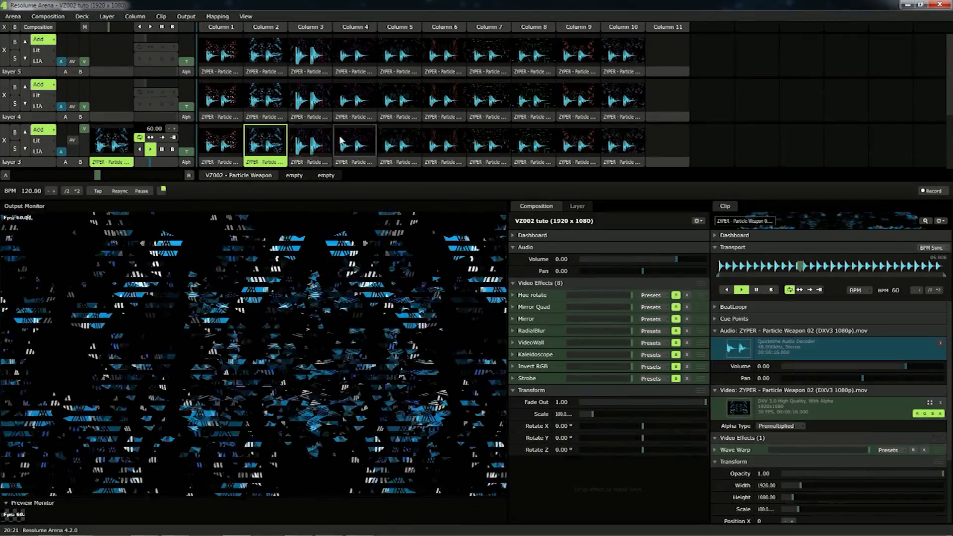
click(310, 147)
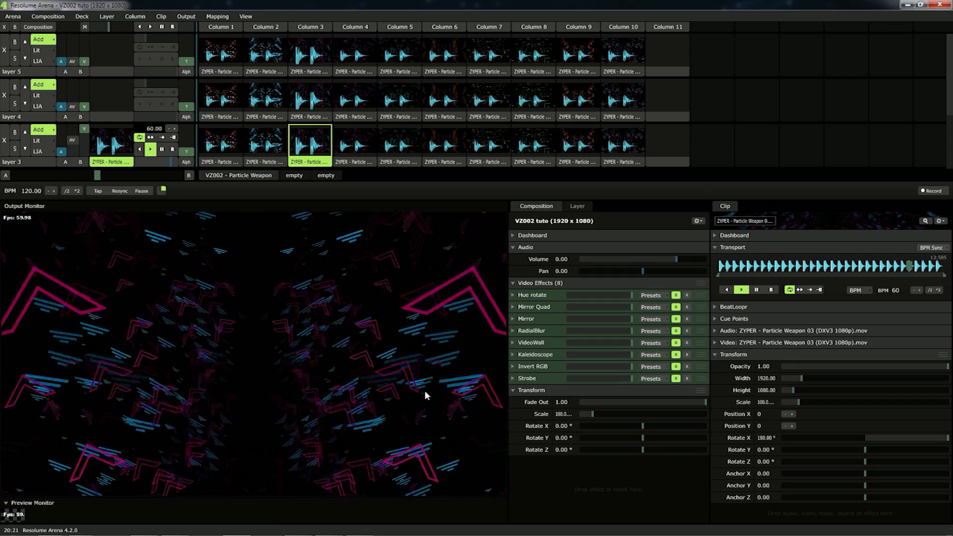
click(350, 145)
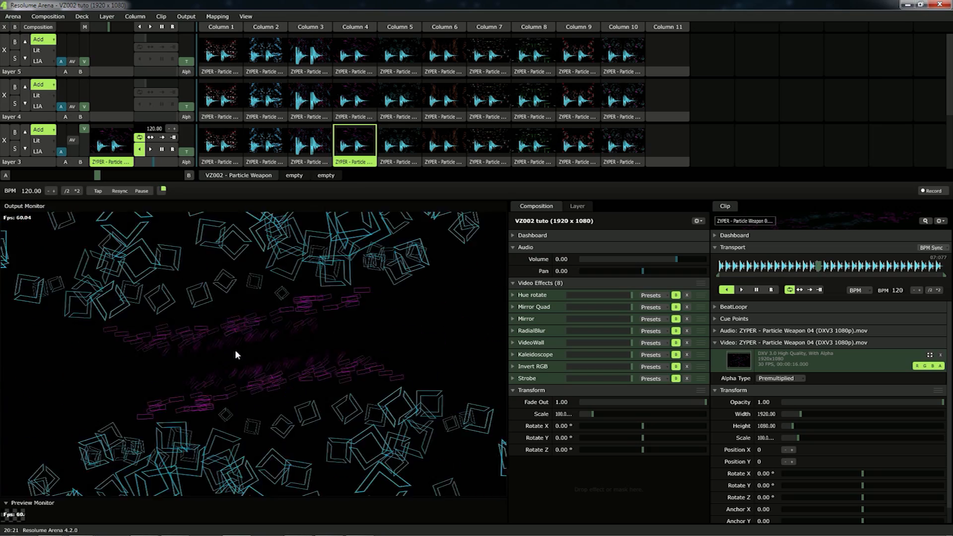
click(415, 143)
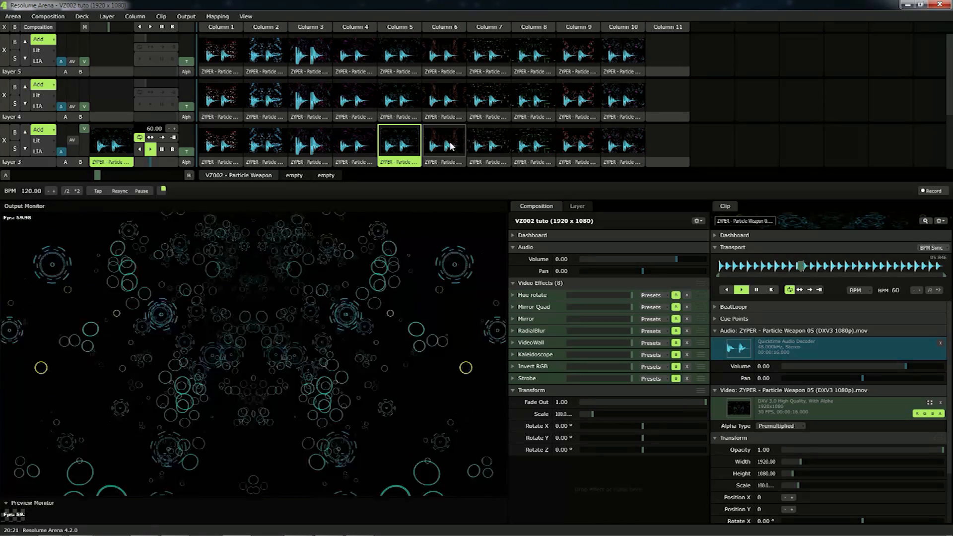
Play the Column 5 clip on layer 5, lower that layer's video fader, and return to the Column 5 clip on layer 3.
click(403, 57)
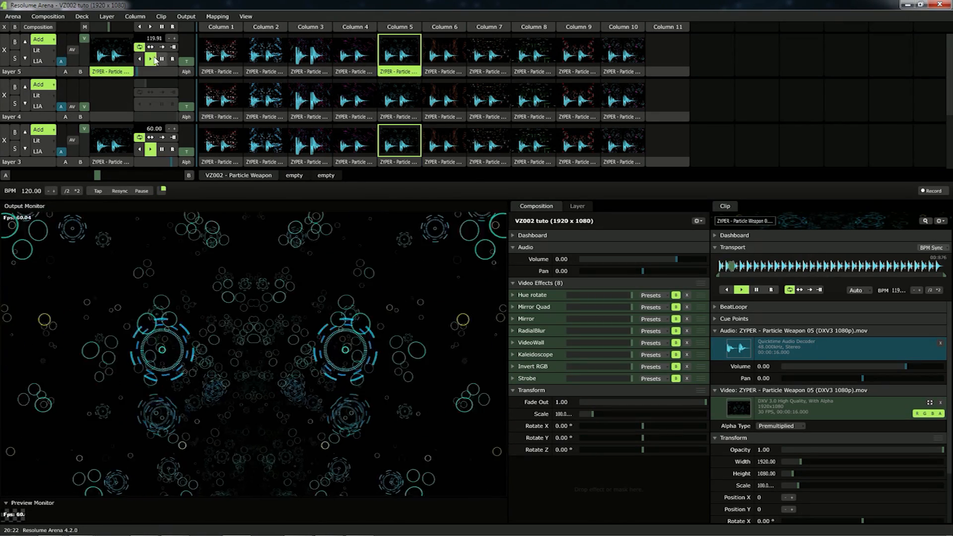
drag(83, 39, 86, 85)
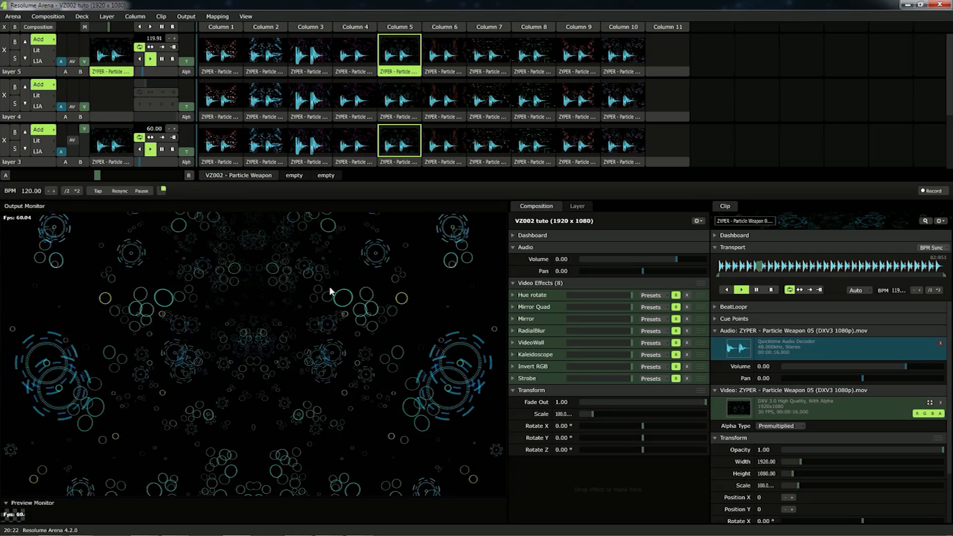
click(391, 150)
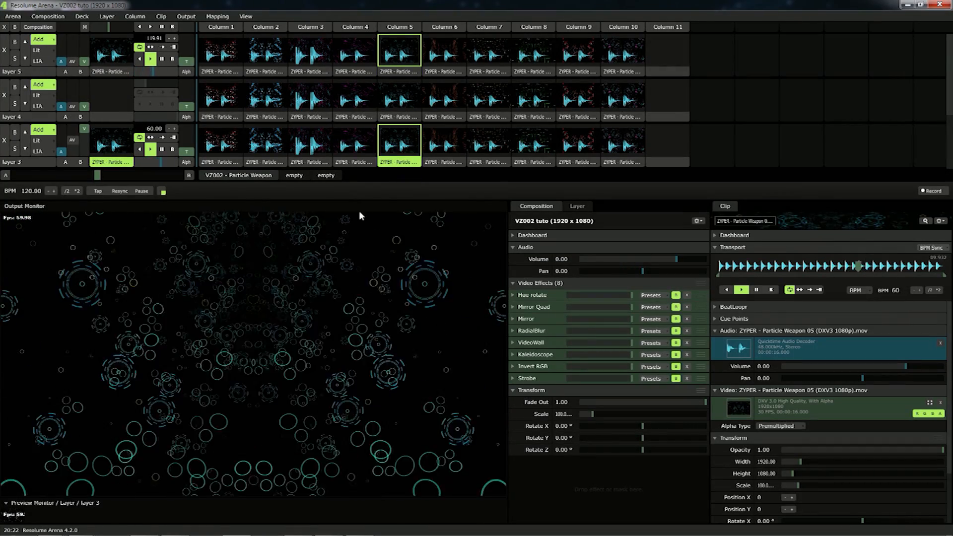
Play the Column 6 clip on layer 3 with the composition's Mirror and Strobe effects activated at 120 BPM.
click(443, 146)
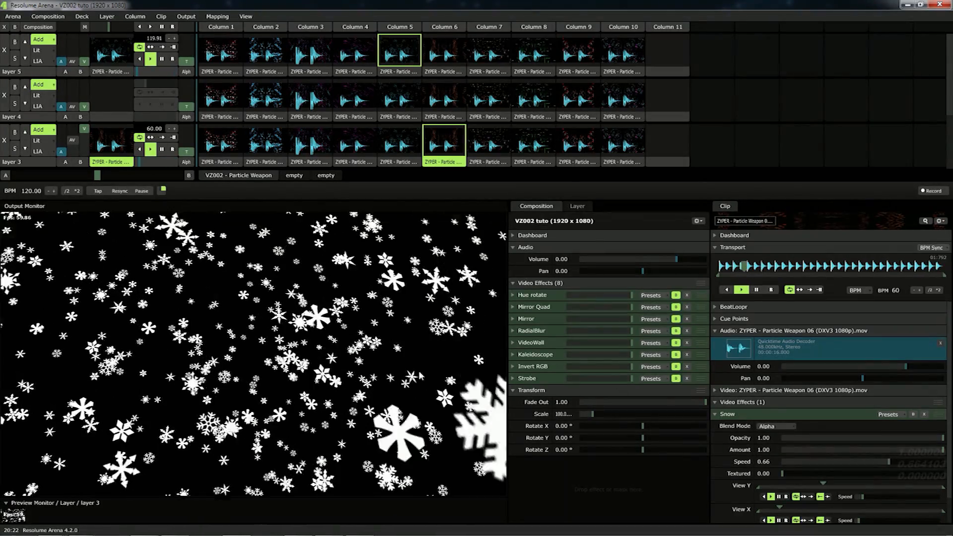
click(675, 320)
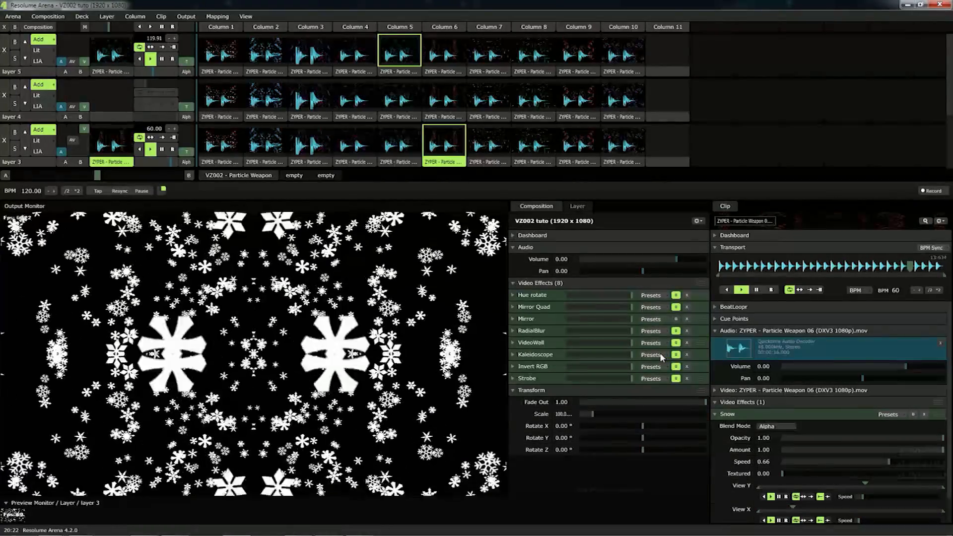
click(676, 379)
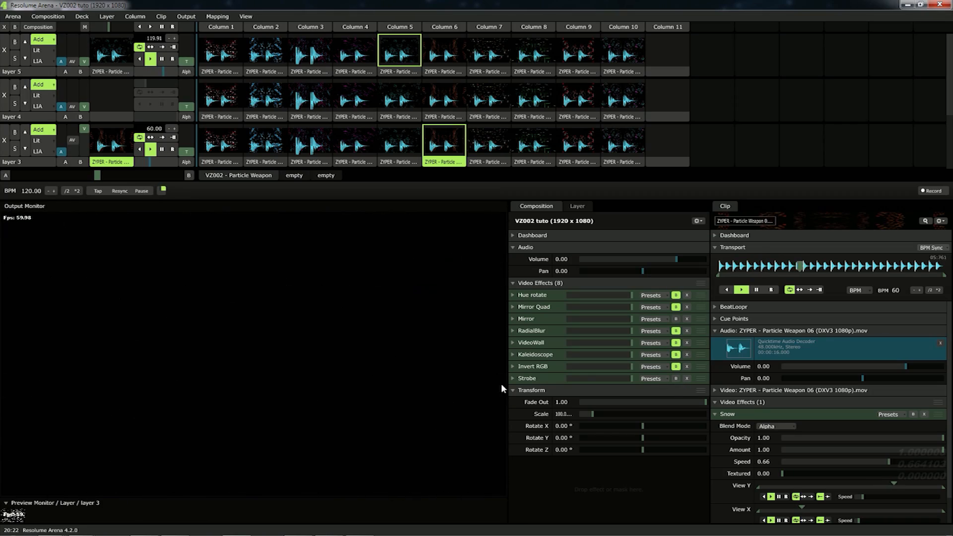
click(77, 191)
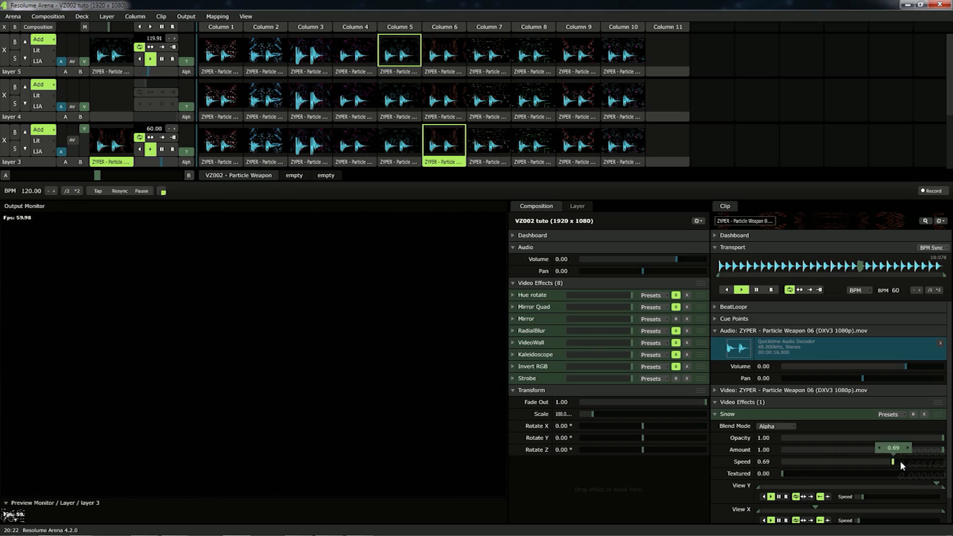
Set the Column 6 clip's Snow Speed to 1.00 and raise the speeds of its View Y and View X animations.
drag(783, 474, 952, 474)
drag(814, 485, 782, 485)
drag(862, 496, 867, 497)
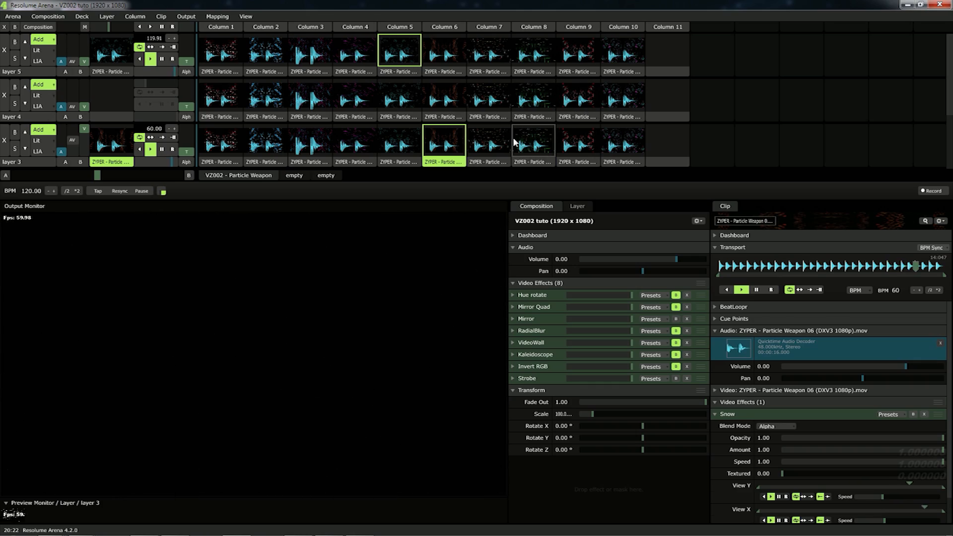
Play the Column 7 clip on layers 3 and 5, and collapse the Mirror effect settings of the layer 3 clip.
click(488, 144)
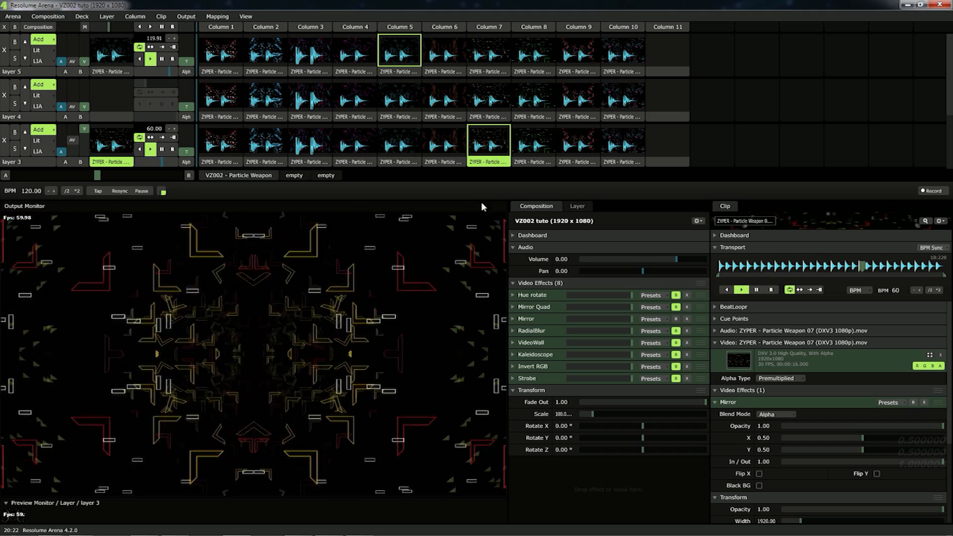
click(473, 50)
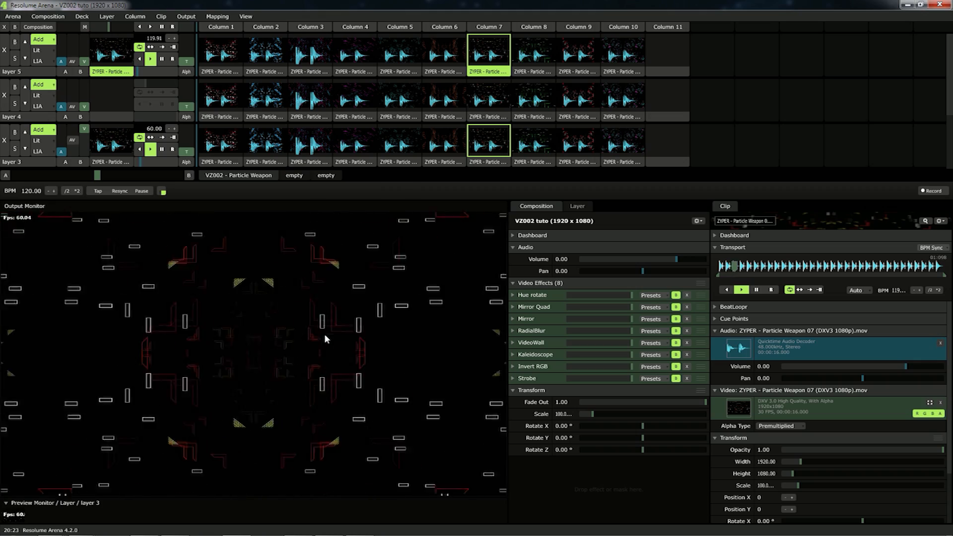
click(489, 142)
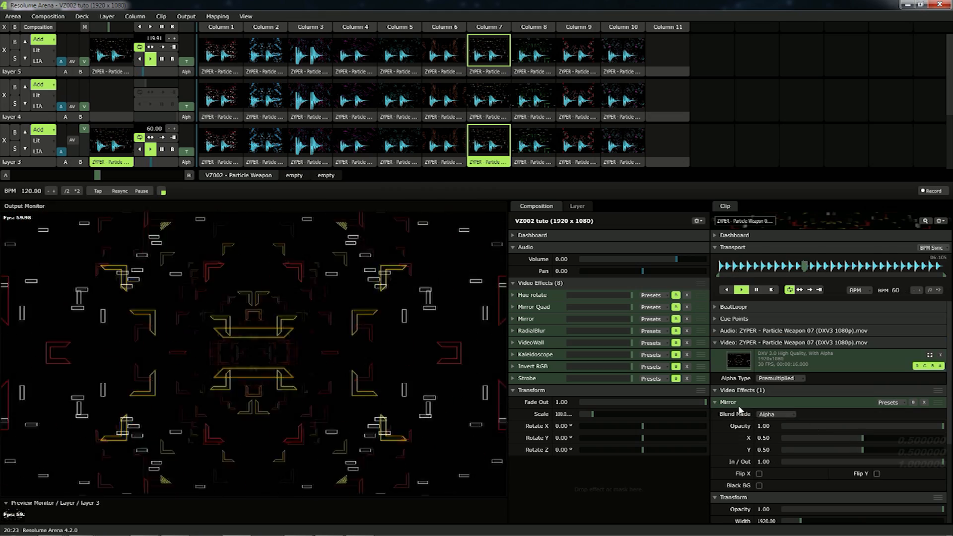
click(720, 403)
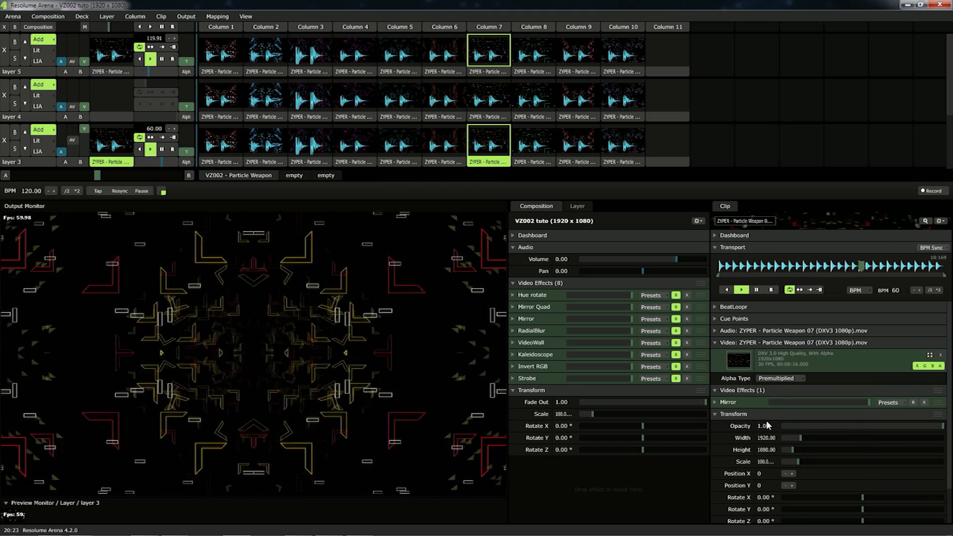
Play the Column 8 clip on layer 3 while toggling the composition's Strobe effect and halving the tempo to 60 BPM.
click(532, 163)
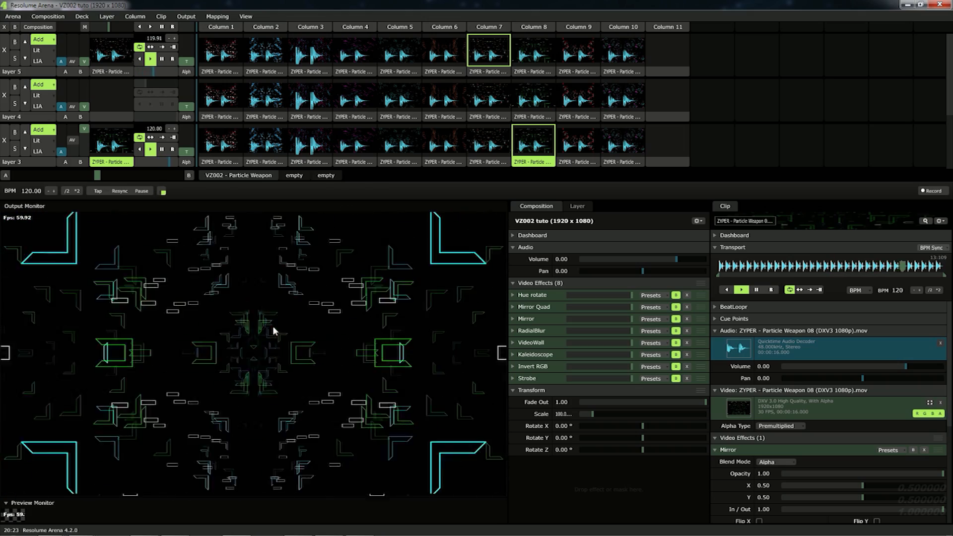
click(676, 378)
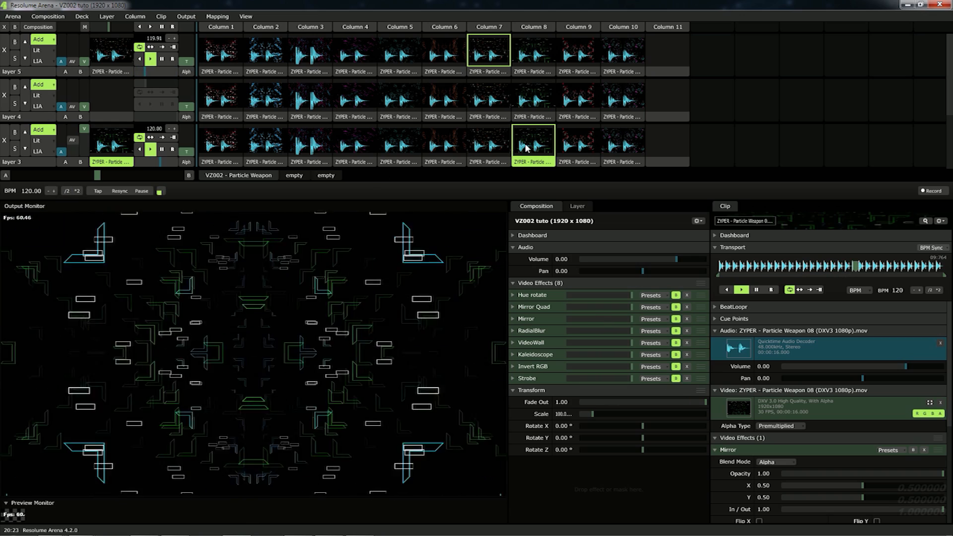
click(67, 191)
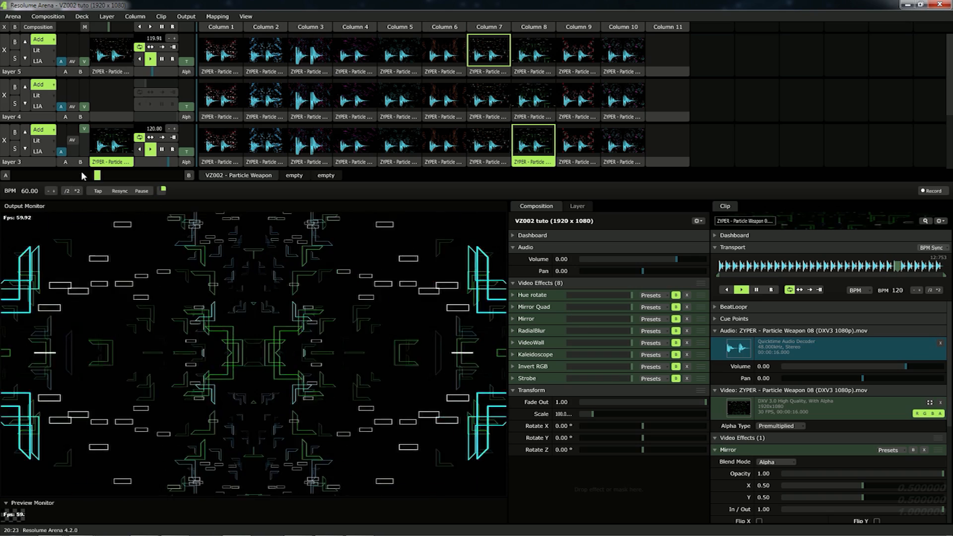
click(78, 192)
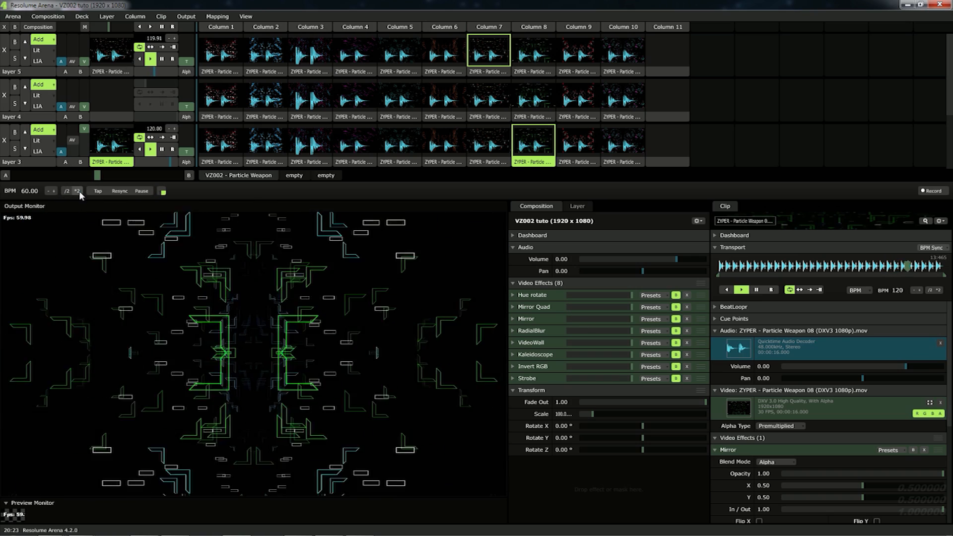
Play the Column 9 clip on layer 3 with its RadialBlur Distance at 0.02 and the tempo doubled to 120 BPM.
click(593, 143)
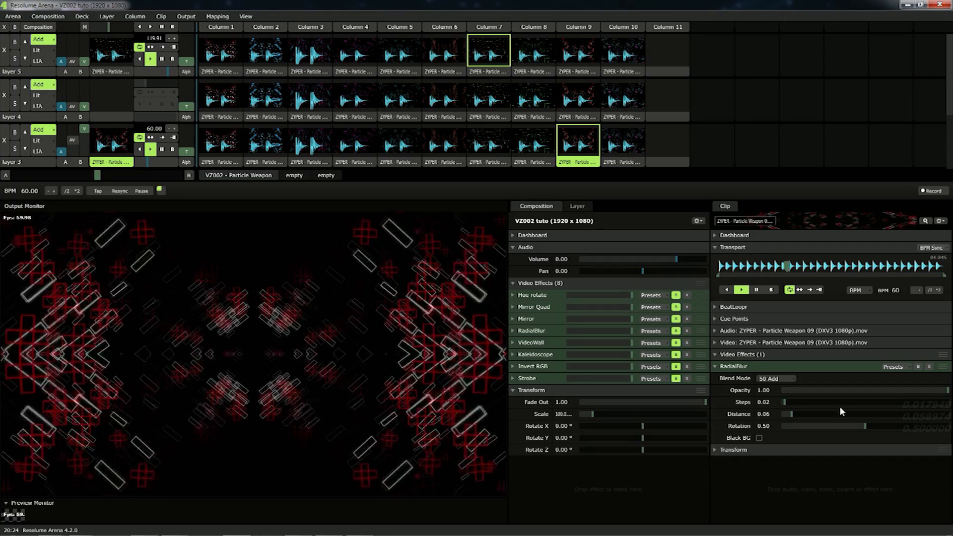
drag(795, 415, 786, 419)
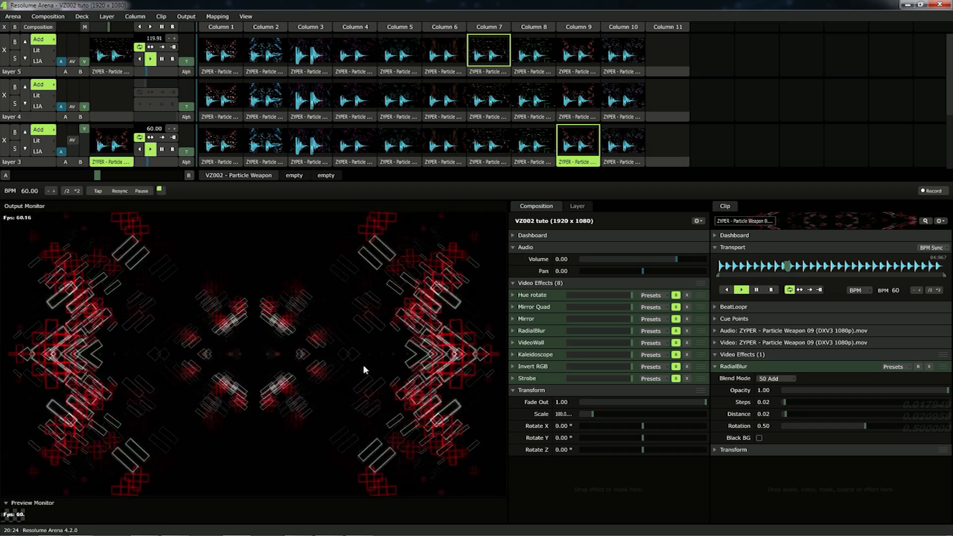
click(79, 189)
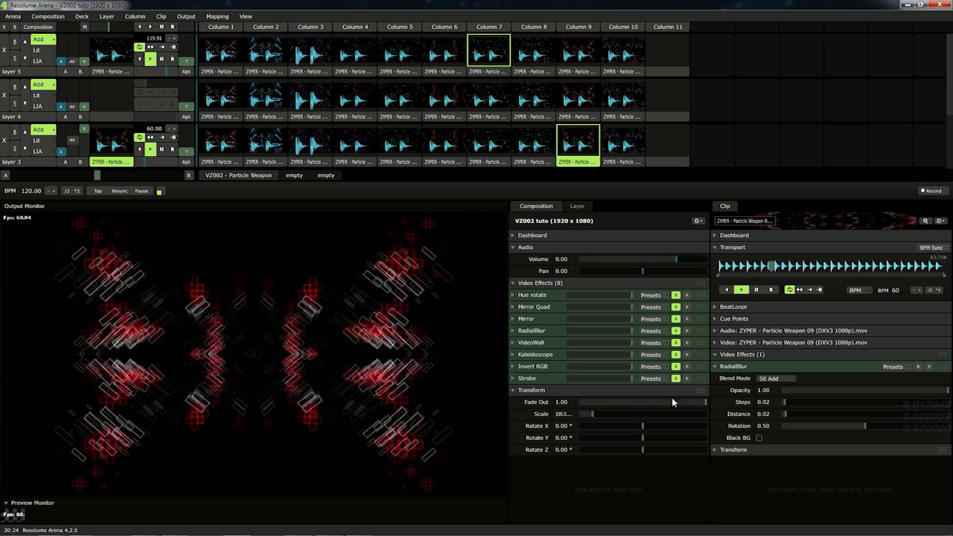
Toggle the composition's Kaleidoscope, VideoWall and RadialBlur effects and the Column 9 clip's own RadialBlur to compare their looks.
click(676, 354)
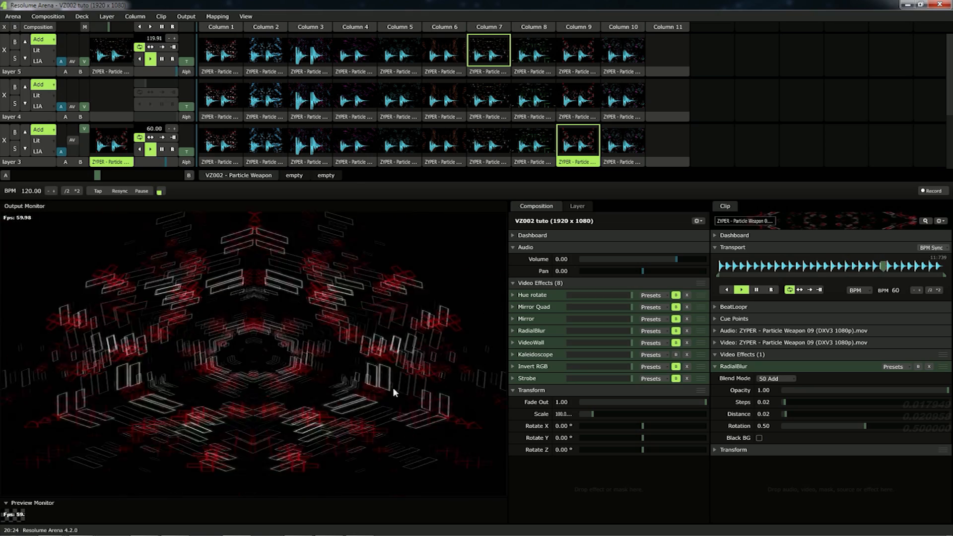
click(918, 365)
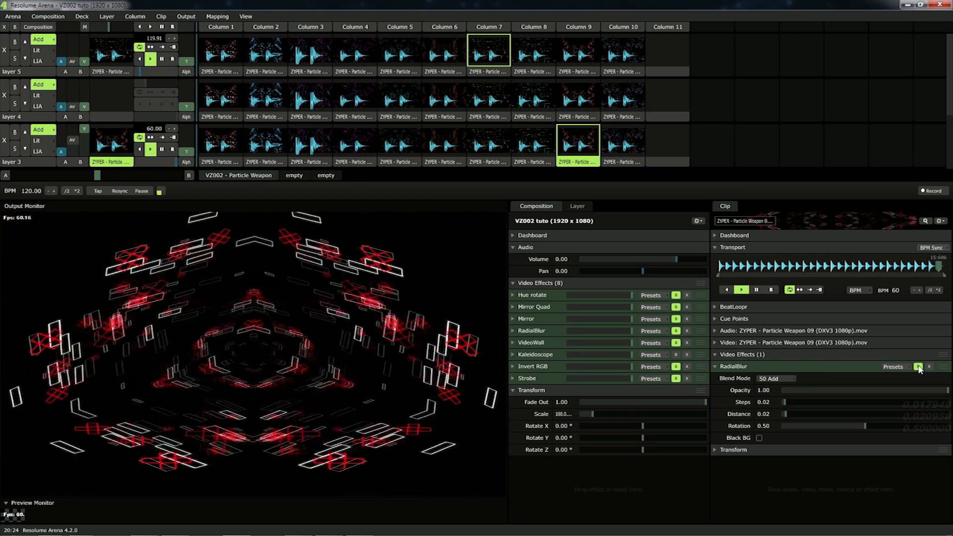
click(917, 367)
click(676, 354)
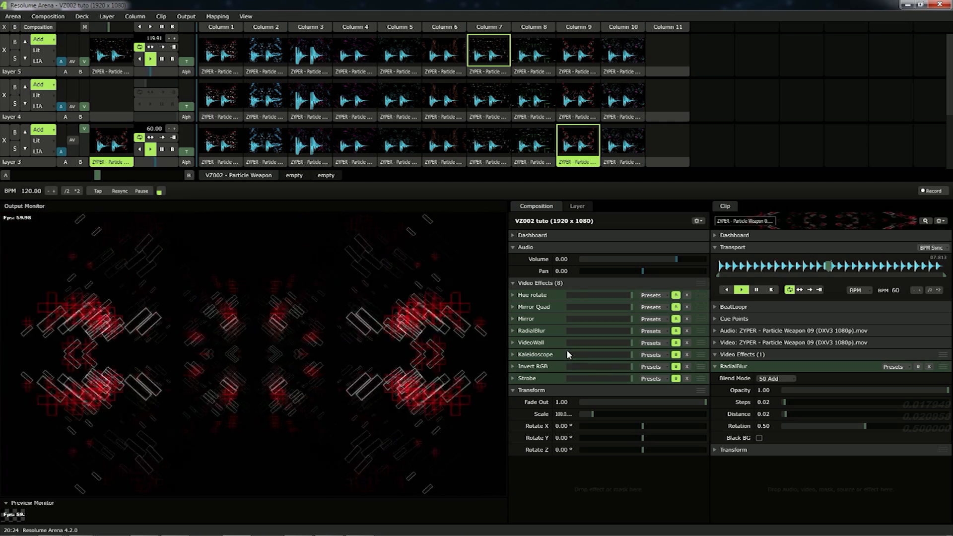
click(676, 342)
click(677, 343)
click(676, 332)
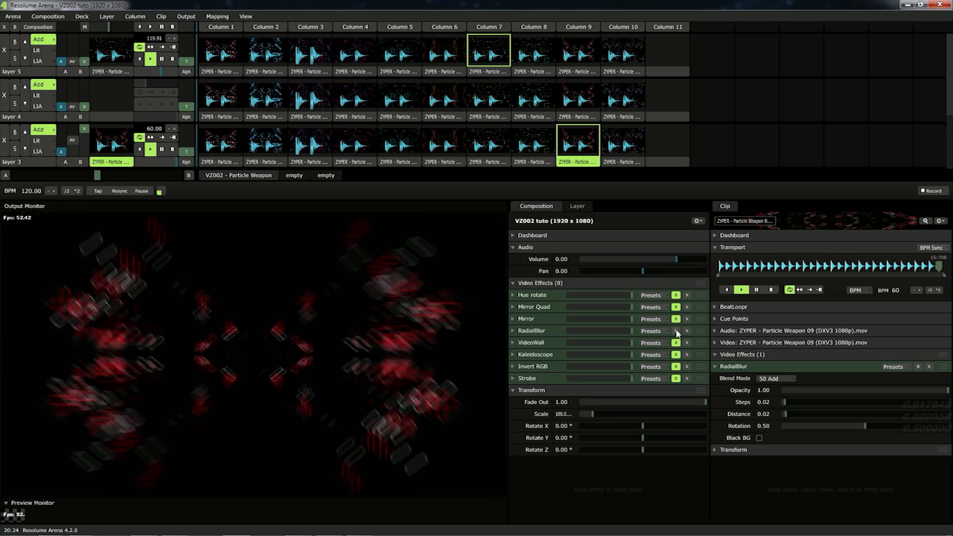
click(676, 331)
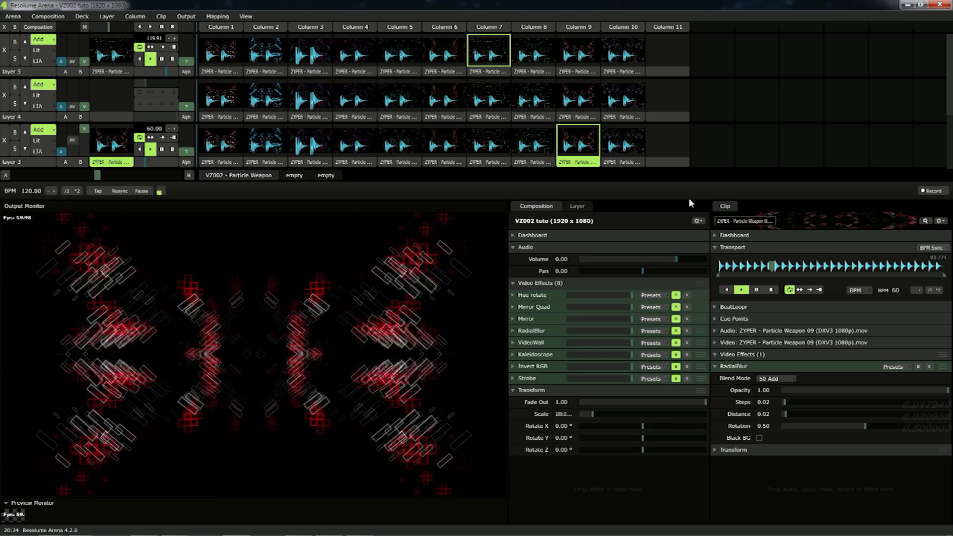
Play the Column 10 clip on layer 3 with its Suckr effect's Suck at 0.50 and the tempo halved to 60 BPM.
click(630, 156)
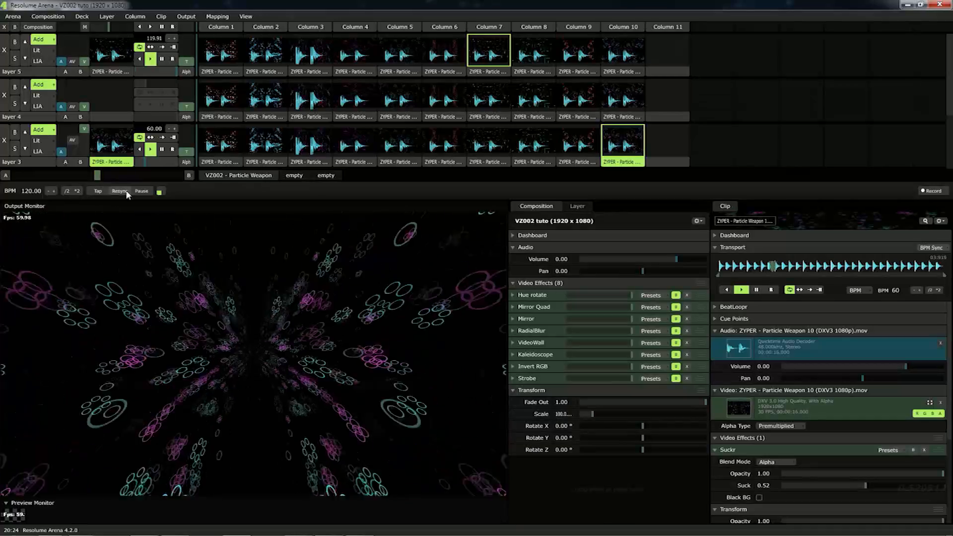
mouse_move(865, 486)
mouse_down()
mouse_move(791, 494)
mouse_move(862, 491)
mouse_up()
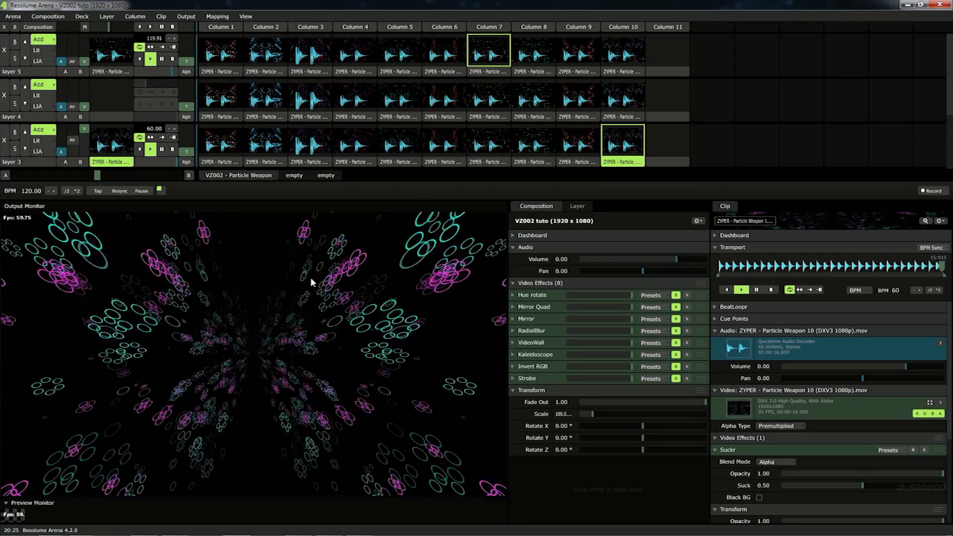
click(66, 191)
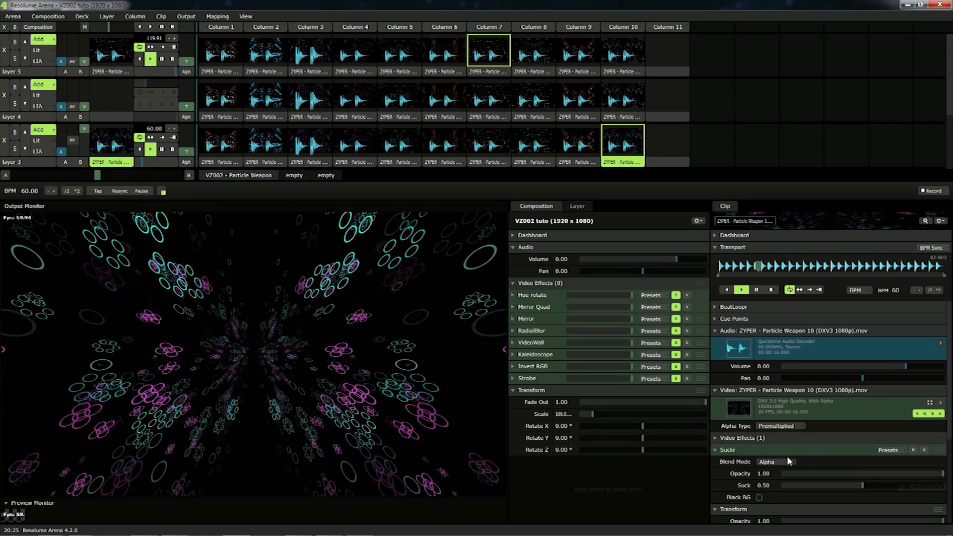
click(729, 451)
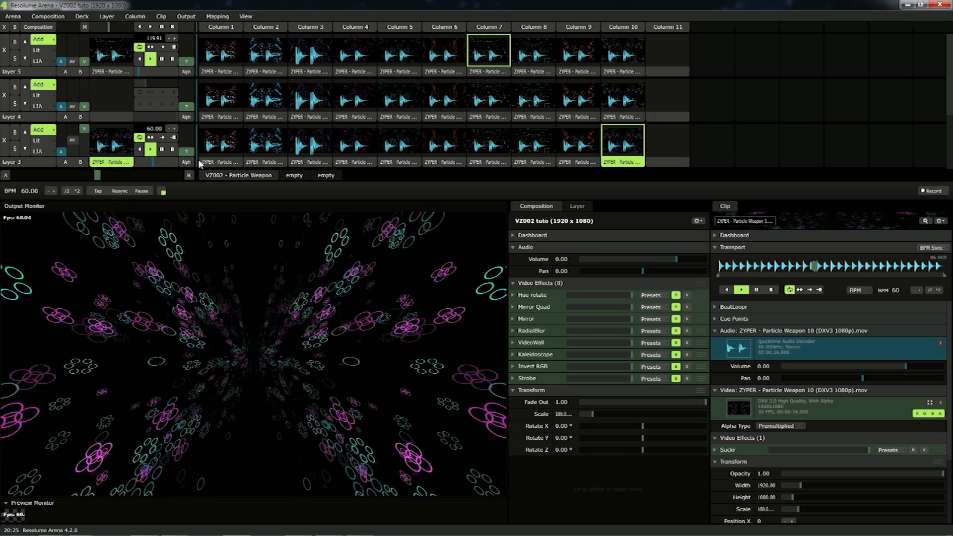
Play the Column 1 clip on layer 5 and double the composition tempo.
click(225, 57)
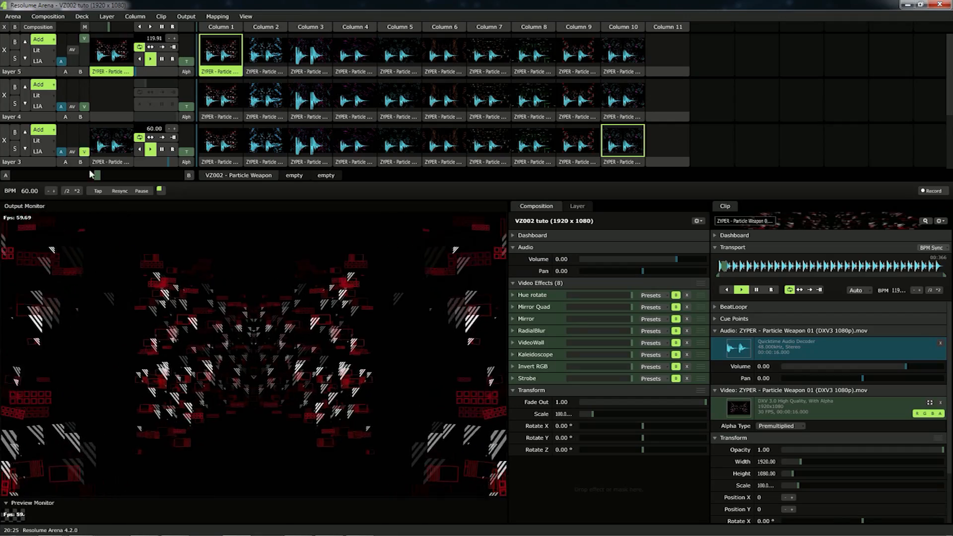
click(76, 190)
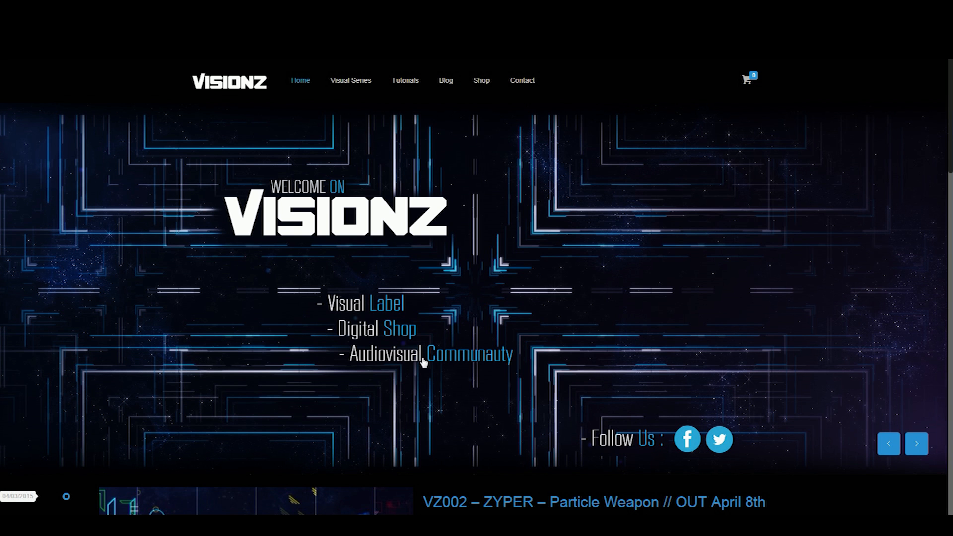
Switch to the Visionz website and advance the home page slideshow.
click(925, 451)
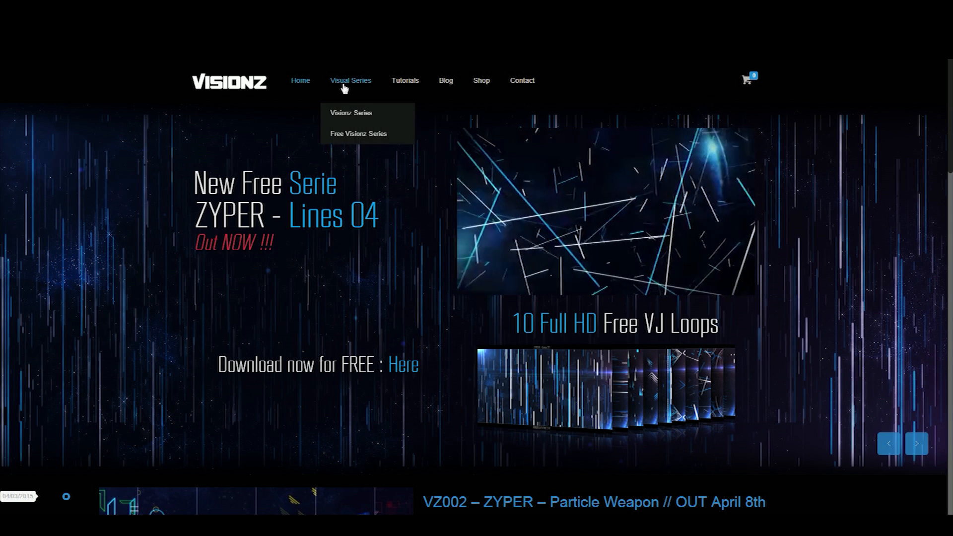
Open the Visionz Series product page from the Visual Series section and show the Shop section's options.
mouse_move(343, 115)
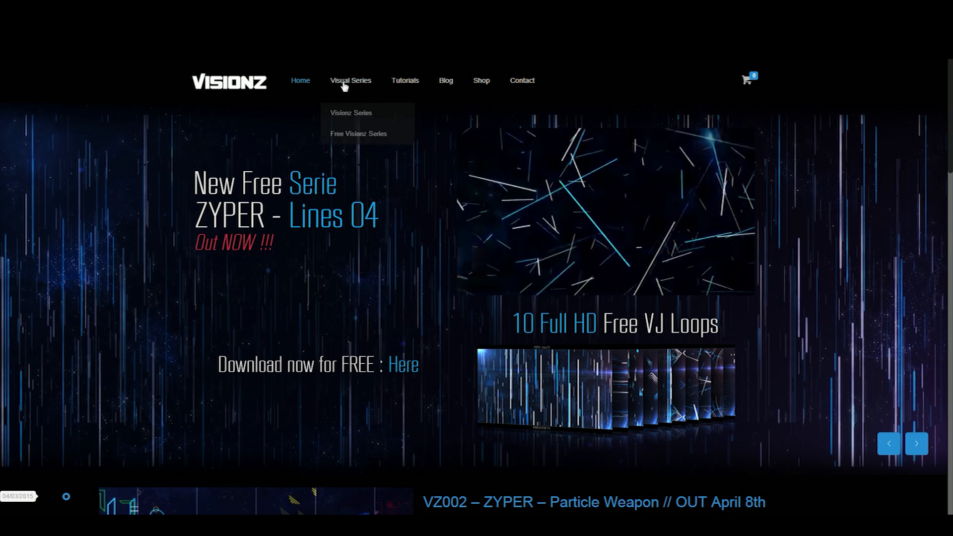
click(340, 114)
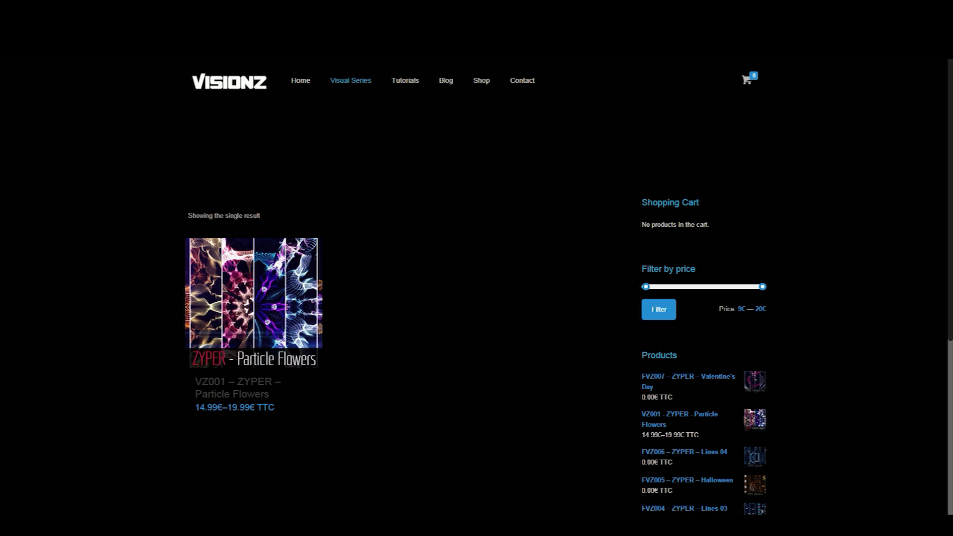
mouse_move(487, 87)
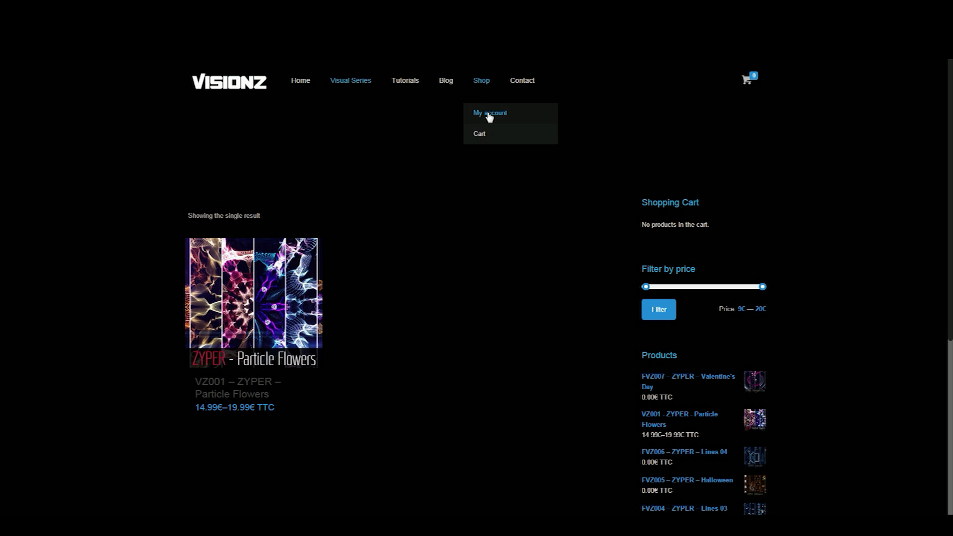
Open the Tutorials page and look through the visual, lighting and VJ video tutorials listed there.
mouse_move(413, 84)
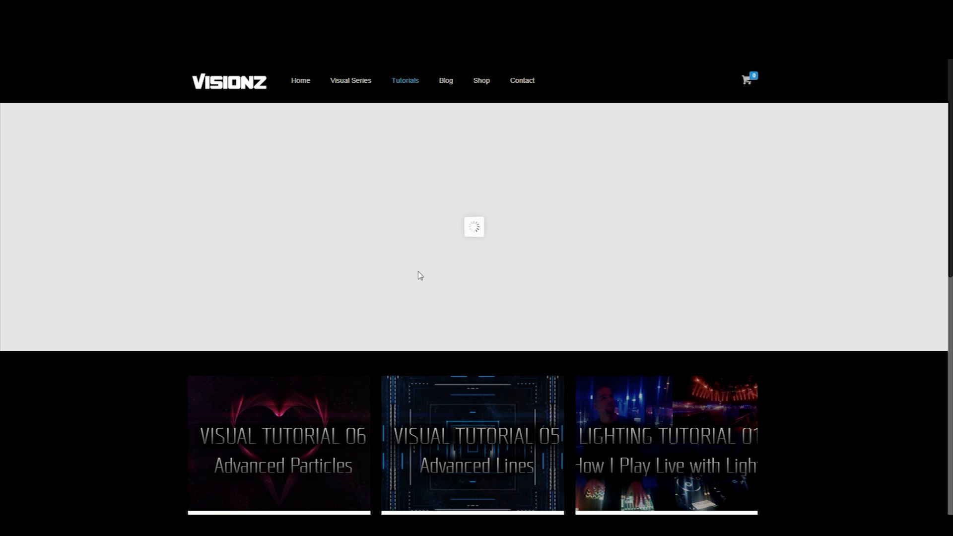
scroll(420, 276, down, 2)
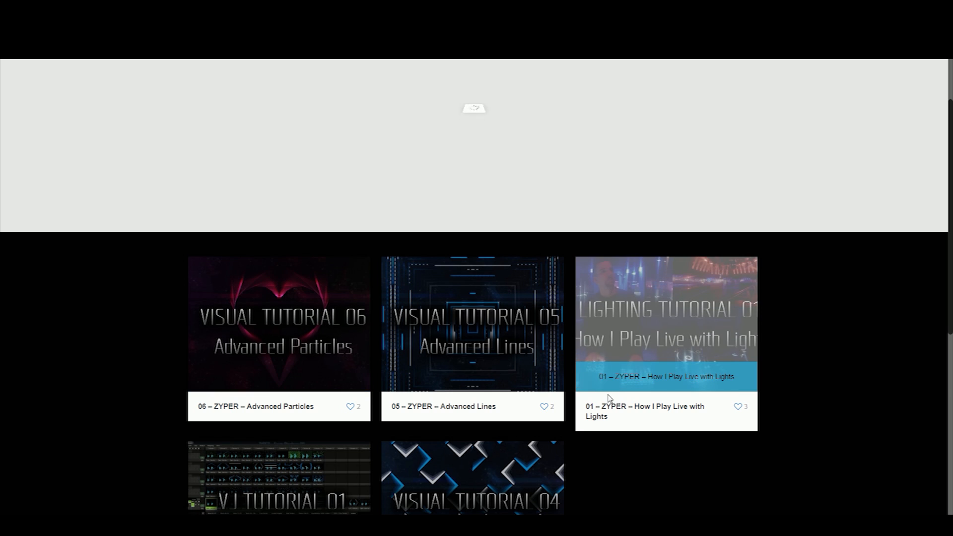
scroll(447, 400, down, 2)
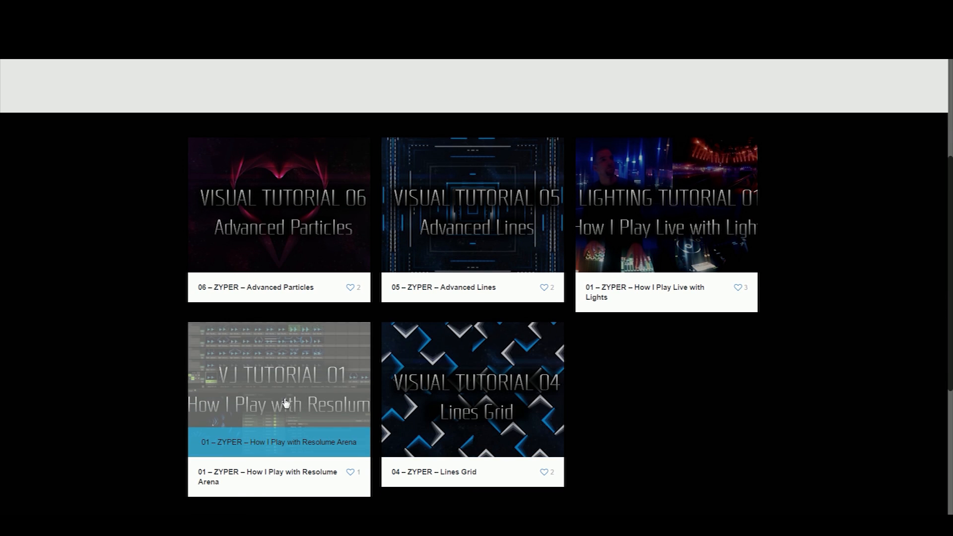
scroll(376, 392, up, 3)
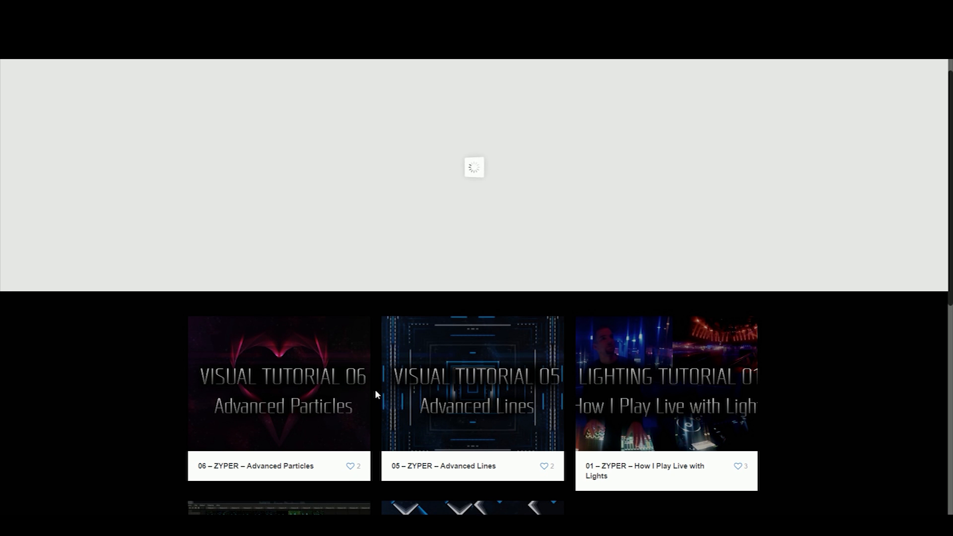
scroll(374, 390, up, 1)
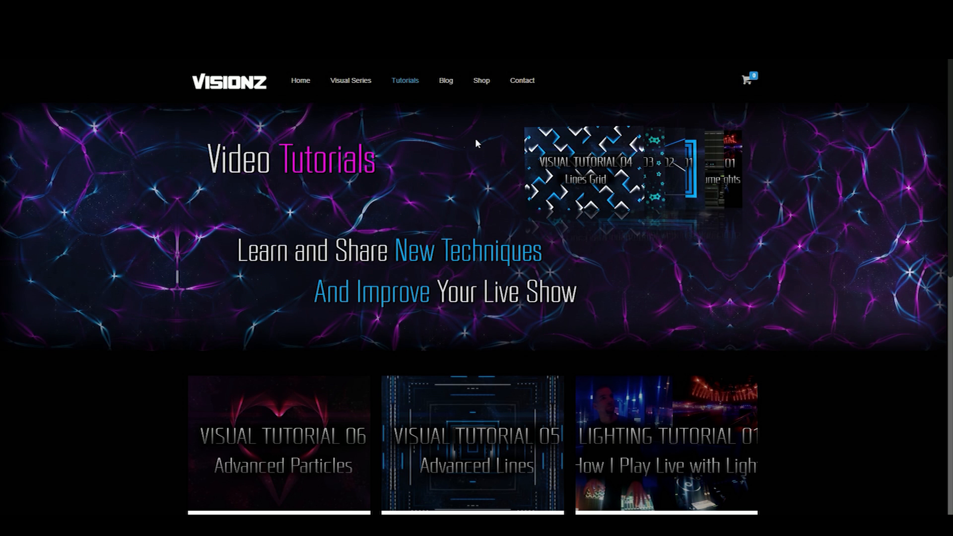